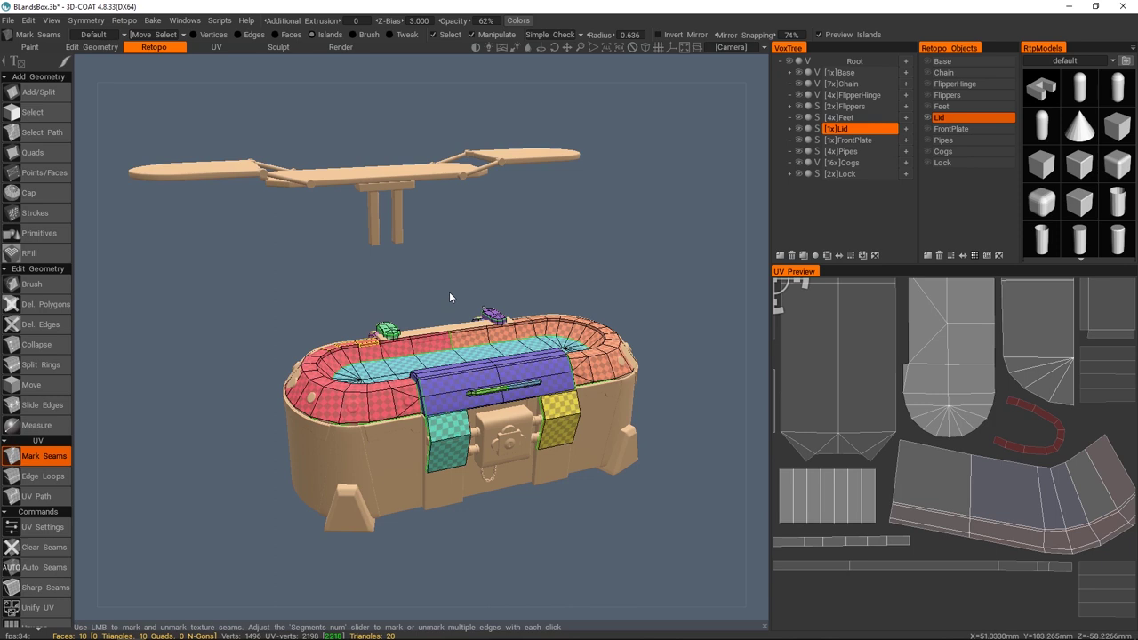
# - Delete the Chain object from the paint objects in the Paint workspace
pyautogui.click(30, 47)
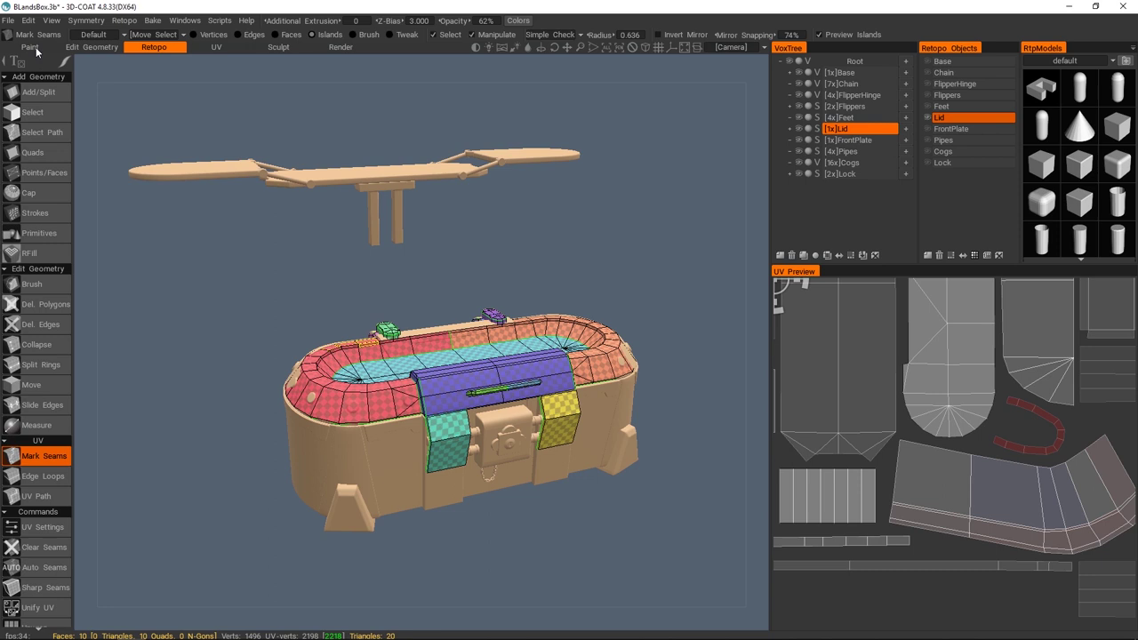
pyautogui.click(918, 375)
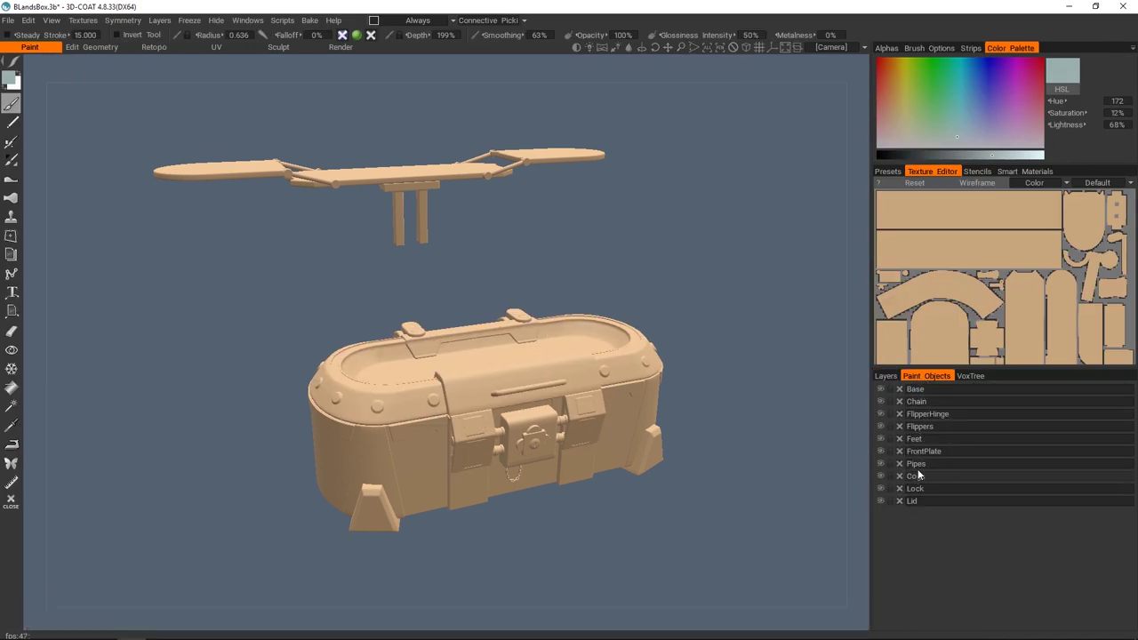
pyautogui.click(900, 402)
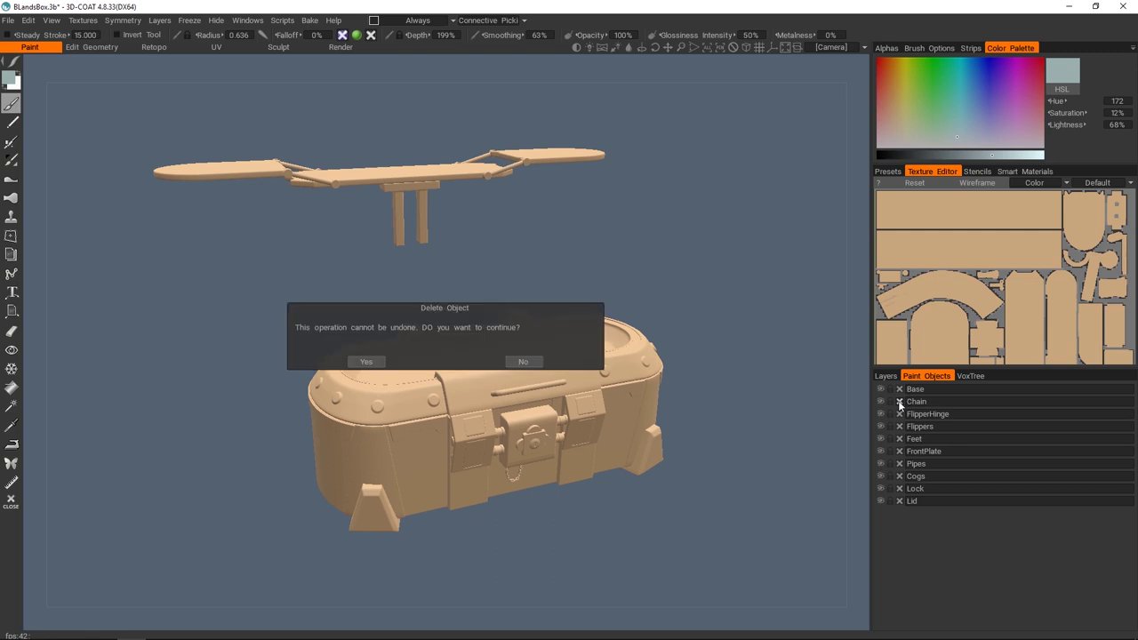
pyautogui.click(365, 361)
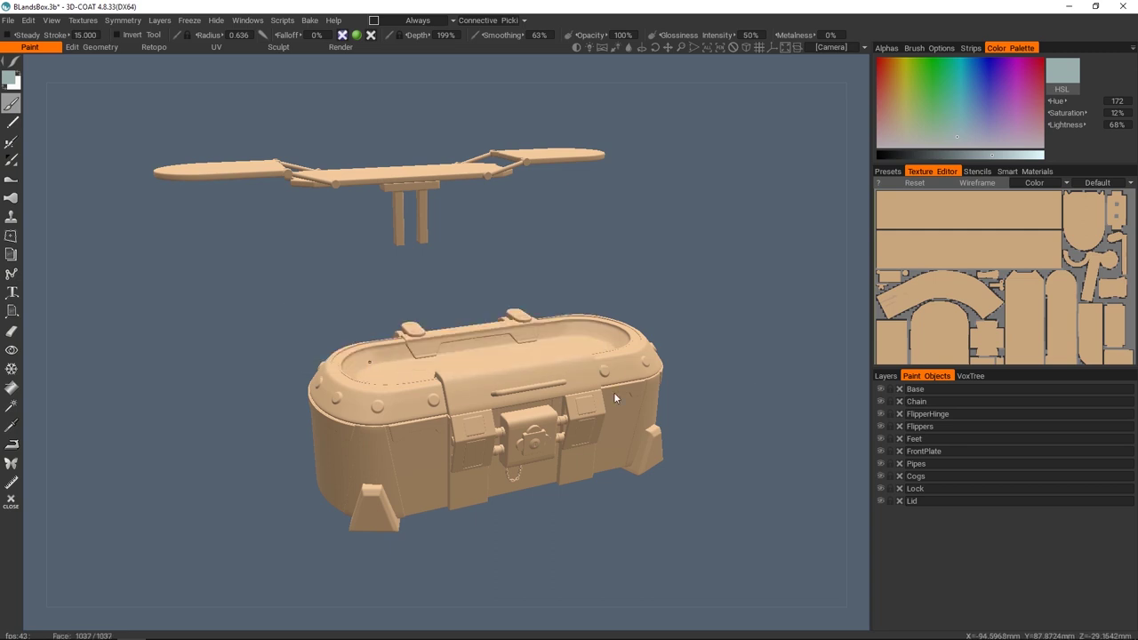
# - Delete the Chain layer from the paint layers
pyautogui.click(969, 376)
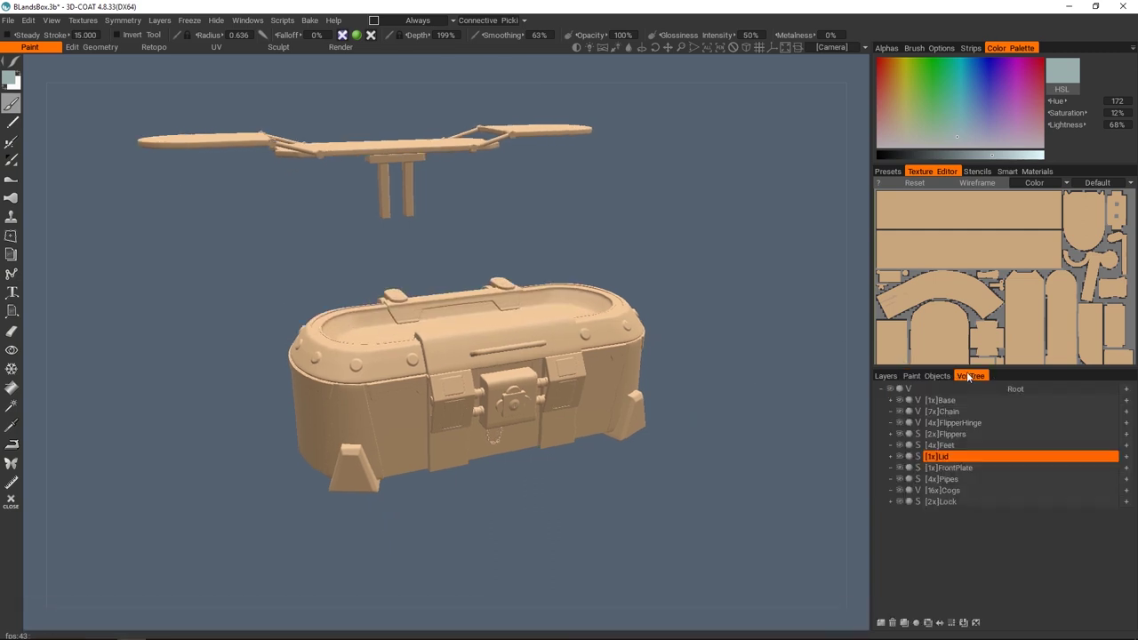
pyautogui.click(886, 376)
pyautogui.moveTo(513, 428); pyautogui.dragTo(499, 377, button='middle')
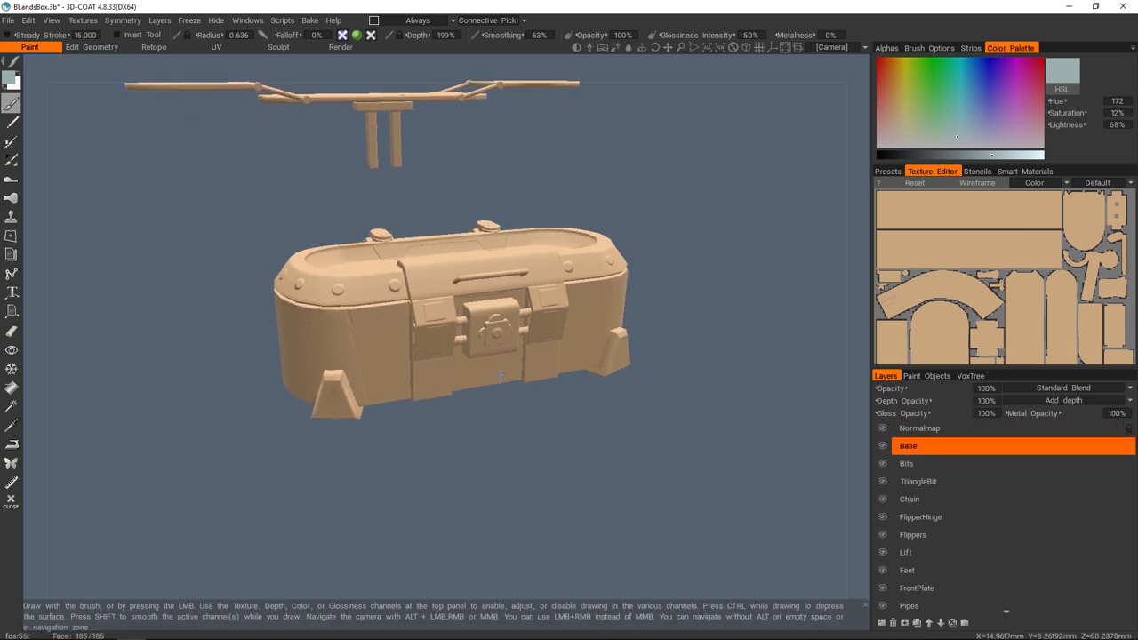
pyautogui.keyDown('alt'); pyautogui.moveTo(501, 377); pyautogui.dragTo(505, 354, button='right'); pyautogui.keyUp('alt')
pyautogui.moveTo(505, 353)
pyautogui.keyDown('alt'); pyautogui.mouseDown()
pyautogui.moveTo(508, 332)
pyautogui.moveTo(509, 366)
pyautogui.mouseUp(); pyautogui.keyUp('alt')
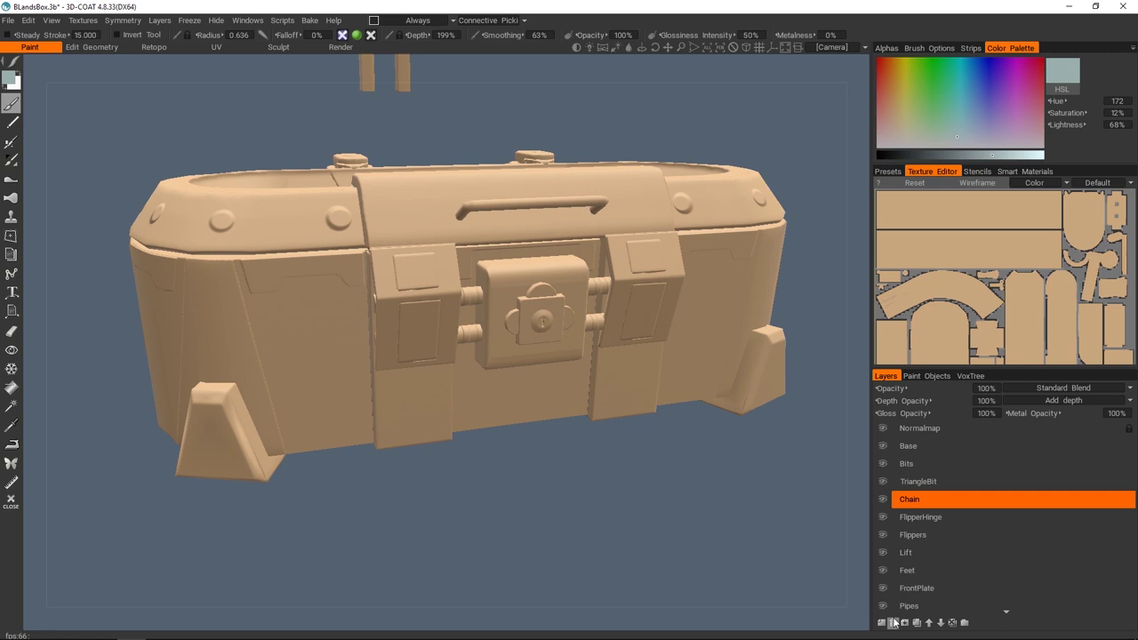
pyautogui.click(894, 623)
# - Examine the chain's area of the texture map, with and without the wireframe overlay
pyautogui.scroll(2, 1011, 267)
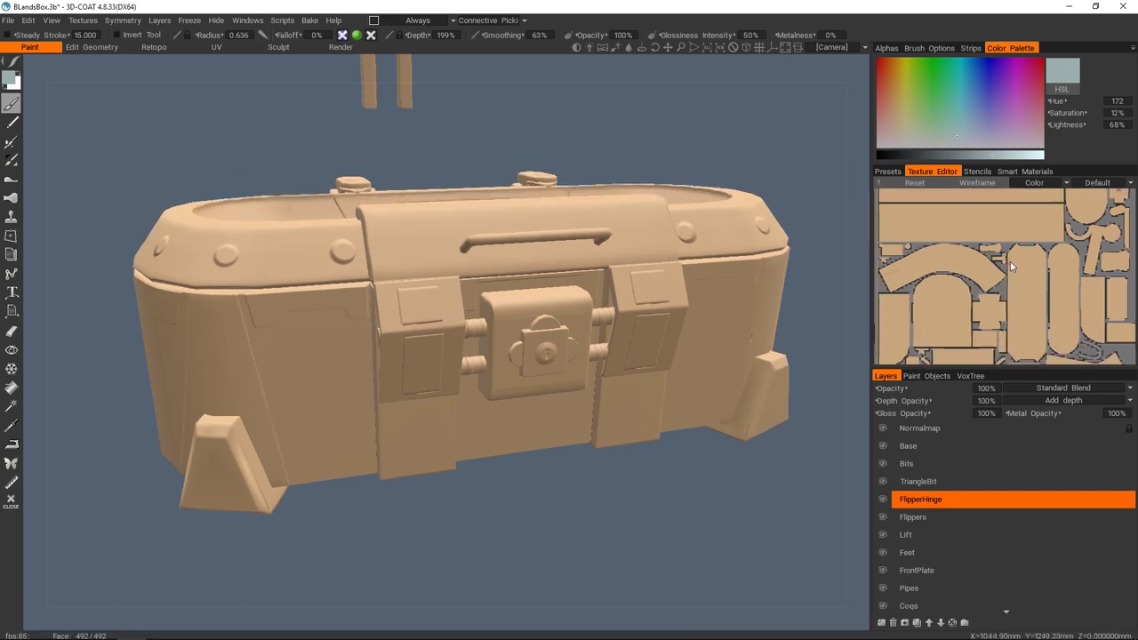
pyautogui.scroll(5, 1011, 267)
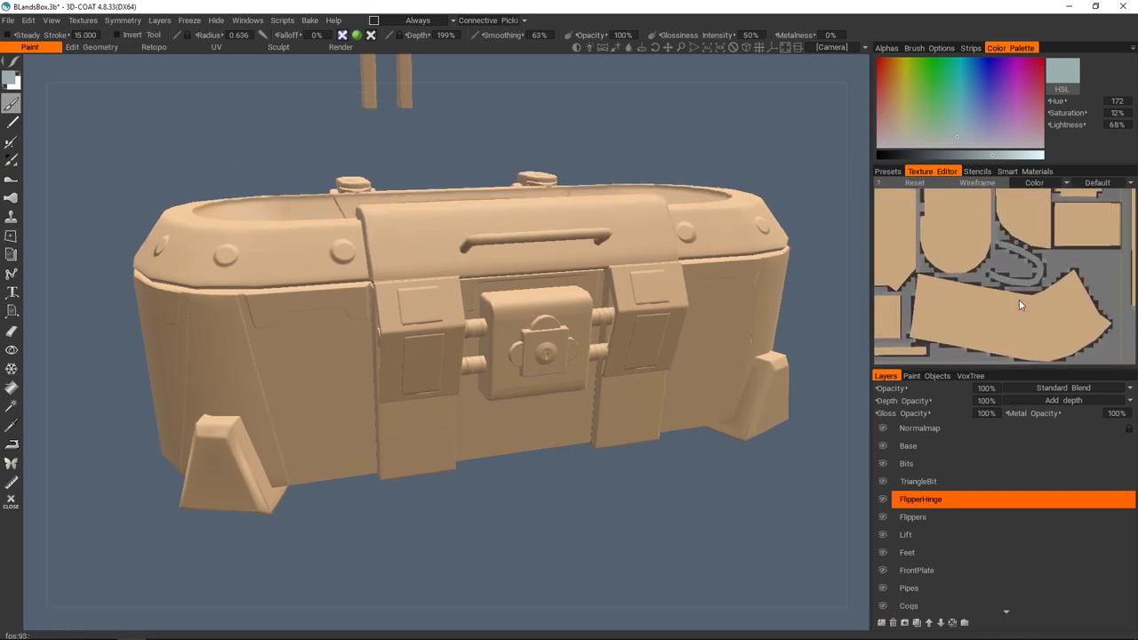
pyautogui.scroll(2, 1014, 256)
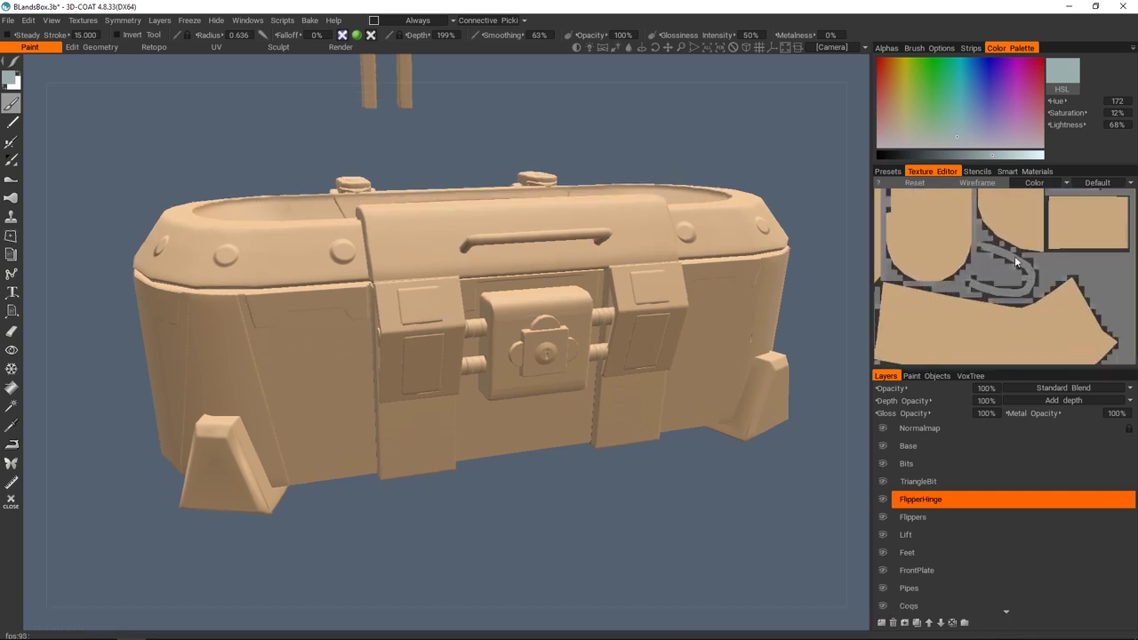
pyautogui.click(995, 183)
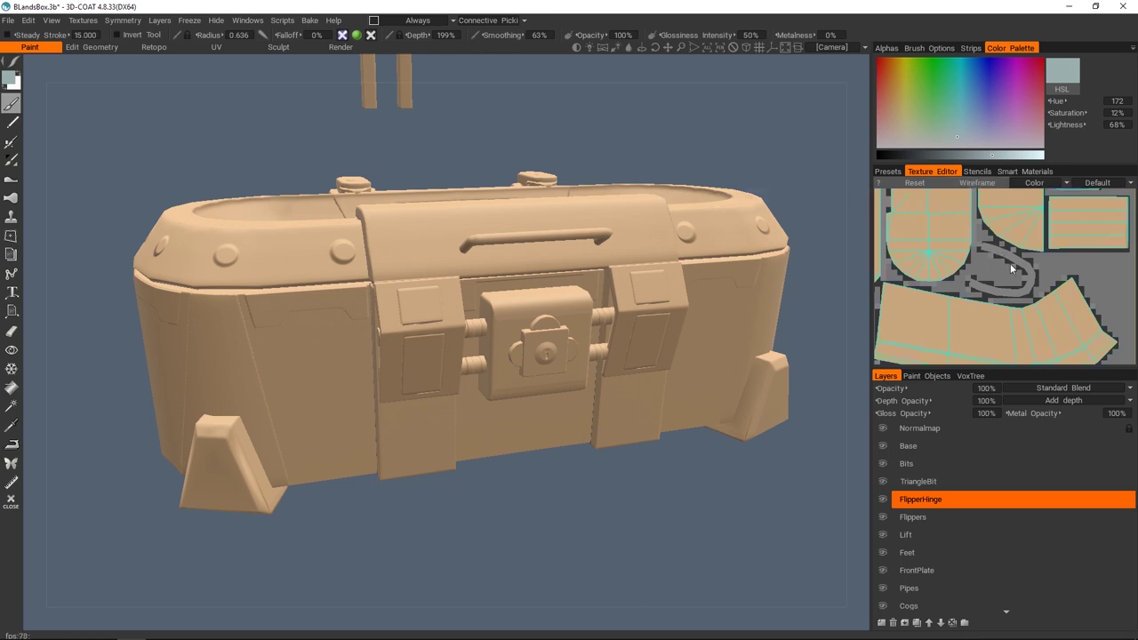
pyautogui.scroll(-2, 1009, 267)
pyautogui.click(993, 183)
pyautogui.scroll(-2, 999, 266)
pyautogui.moveTo(955, 229); pyautogui.dragTo(978, 258, button='middle')
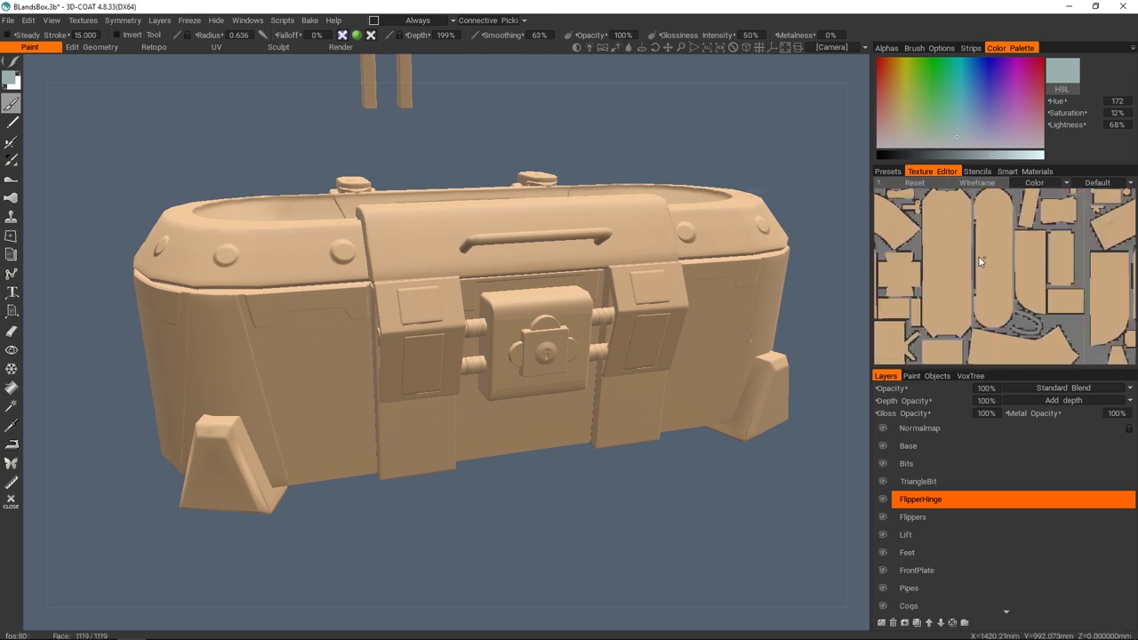
pyautogui.scroll(3, 979, 257)
pyautogui.scroll(-3, 461, 184)
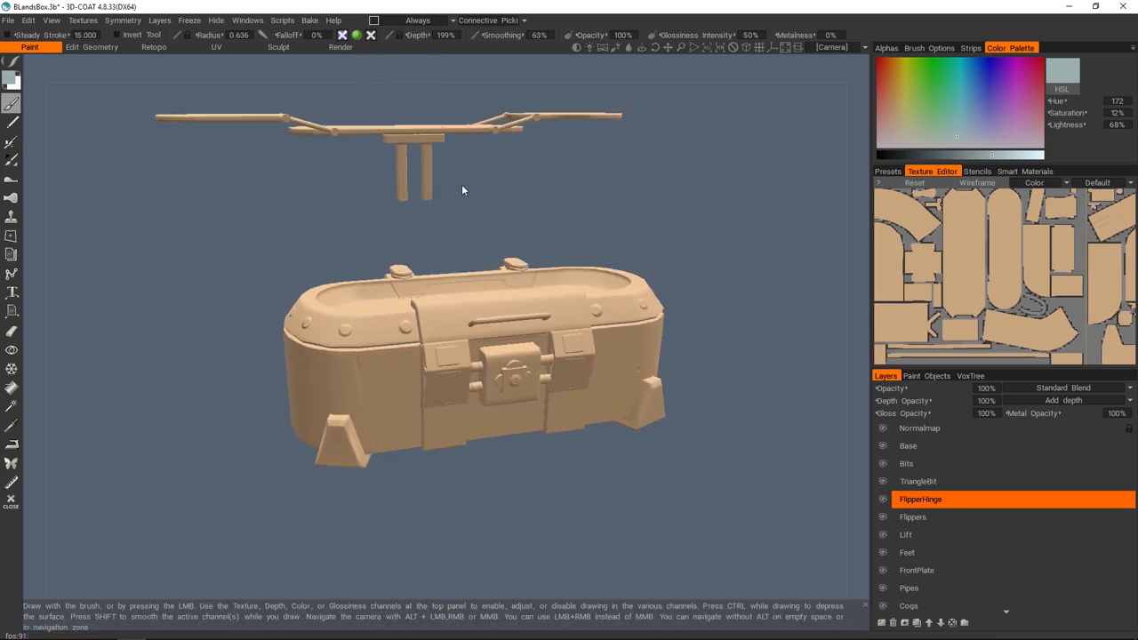
# - In the Retopo workspace, hide the Lid retopo object, show Chain instead and select all of its faces
pyautogui.click(151, 47)
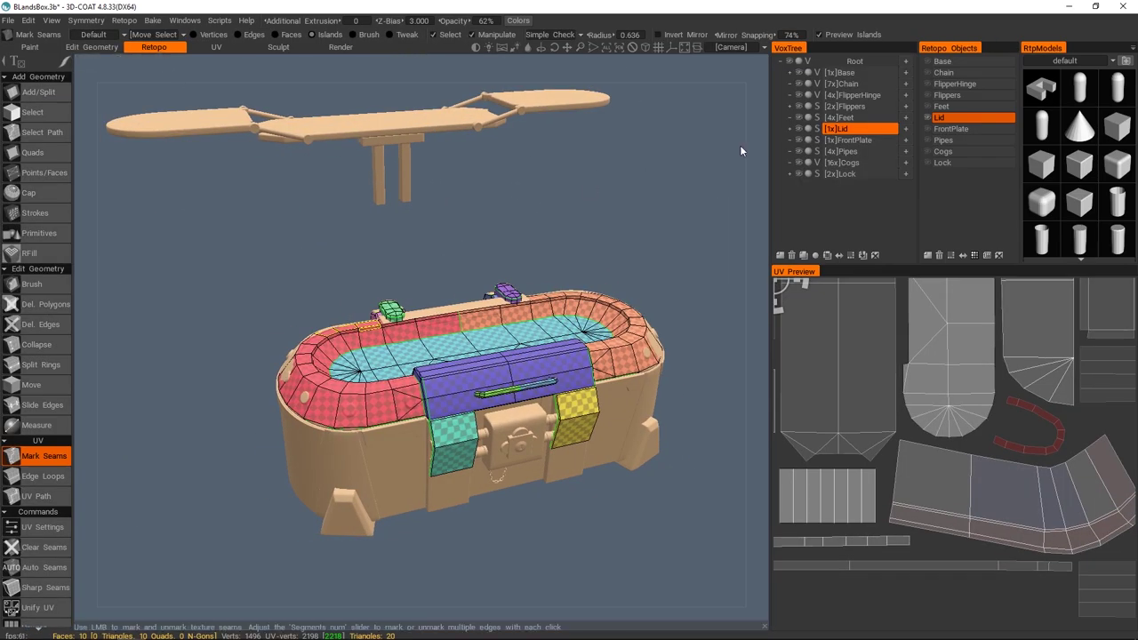
pyautogui.click(928, 119)
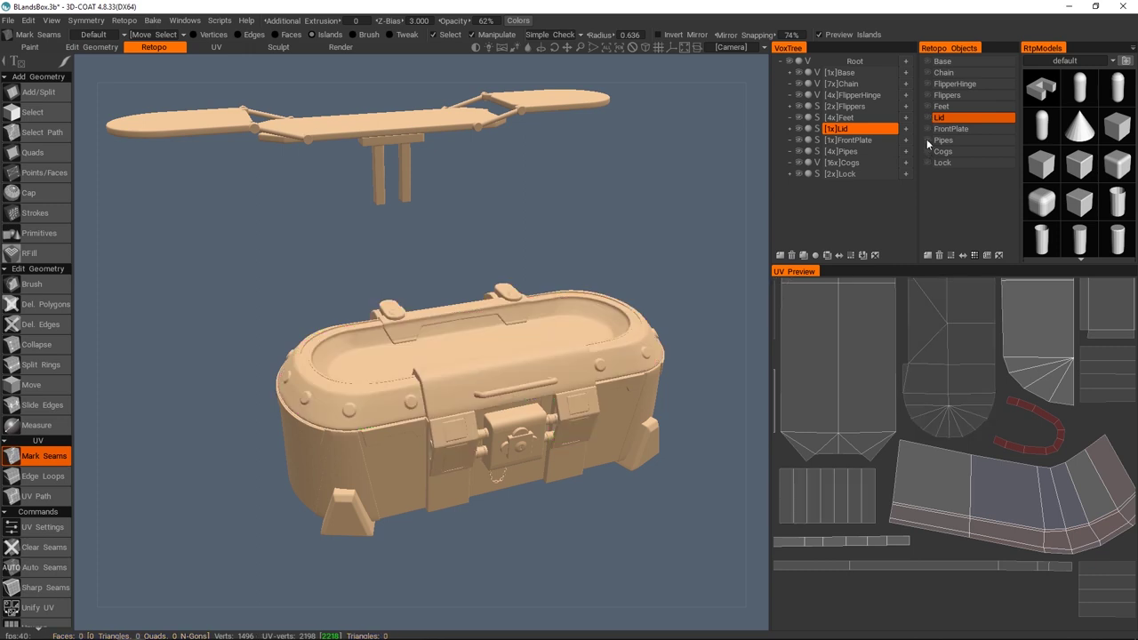
pyautogui.click(930, 73)
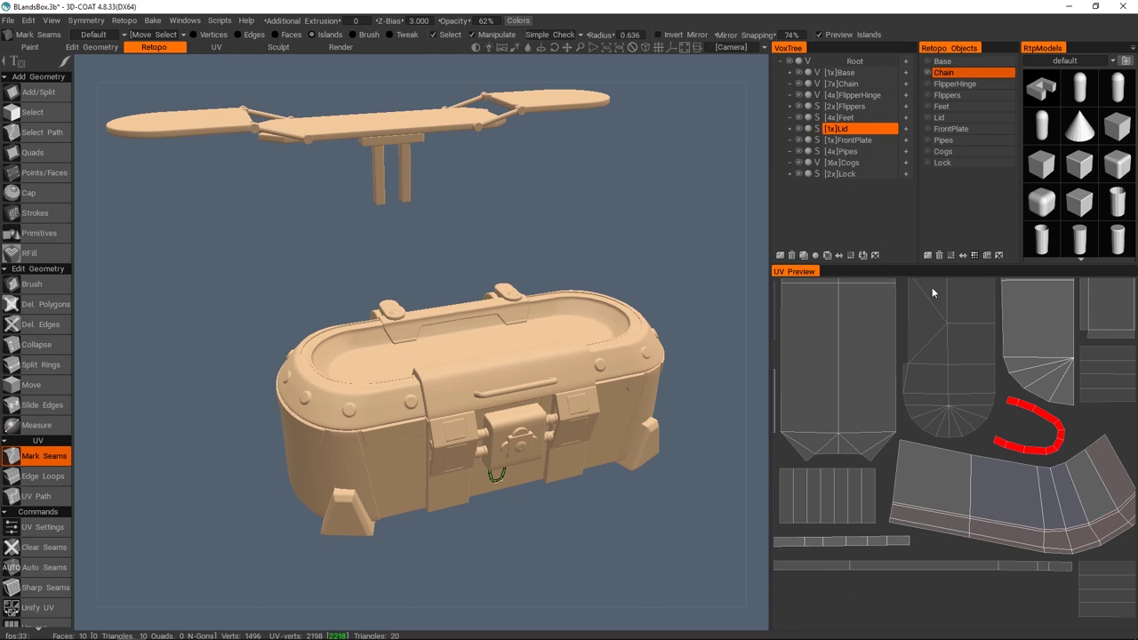
pyautogui.click(960, 257)
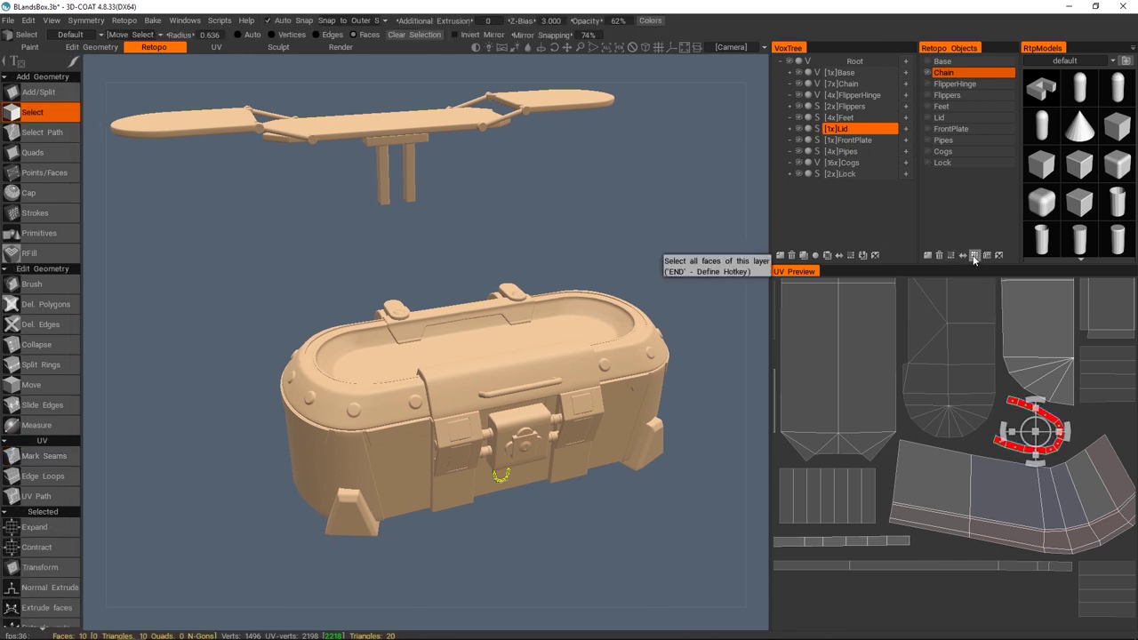
# - Add a new UV set named Chain
pyautogui.click(94, 36)
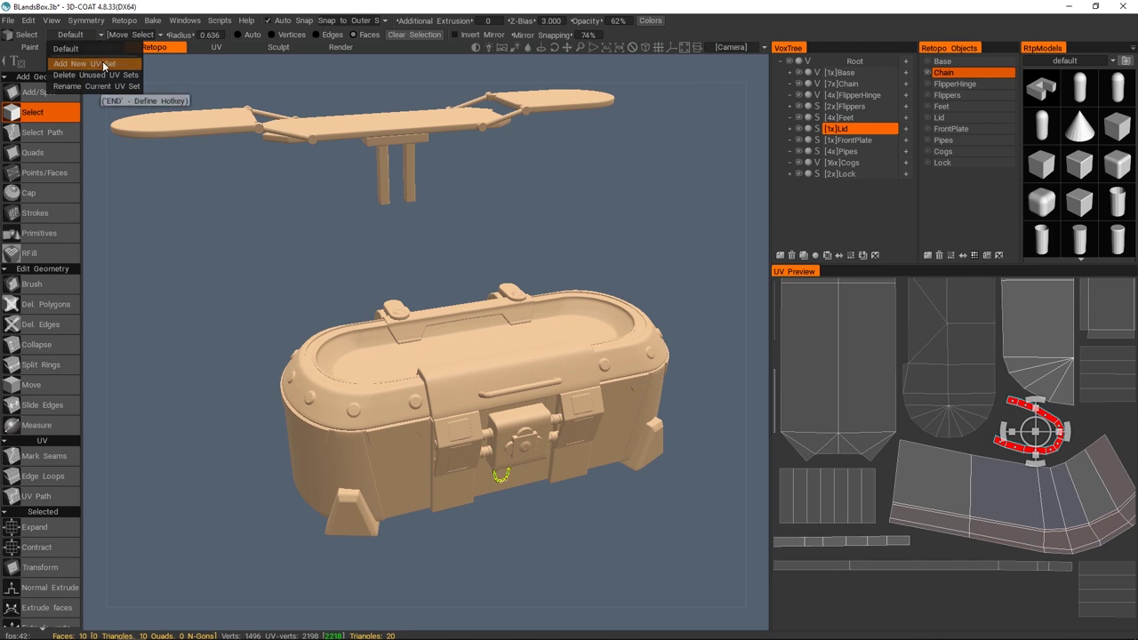
pyautogui.click(104, 64)
pyautogui.write('Chain')
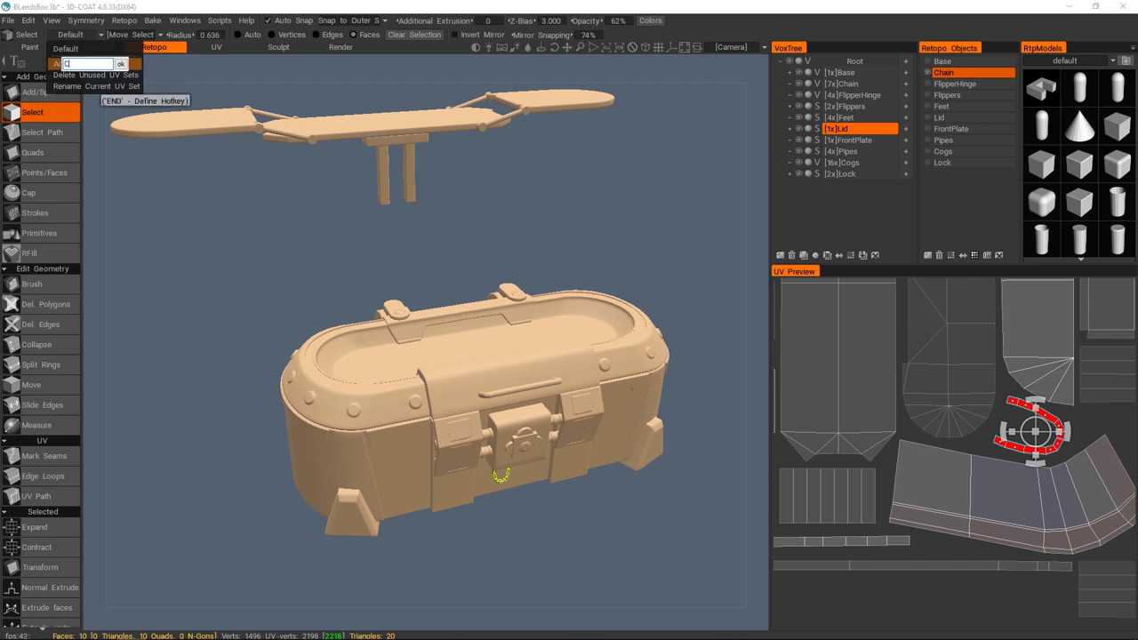
pyautogui.click(121, 64)
# - Move the selected chain faces to the Chain UV set and make that set the current one
pyautogui.click(135, 36)
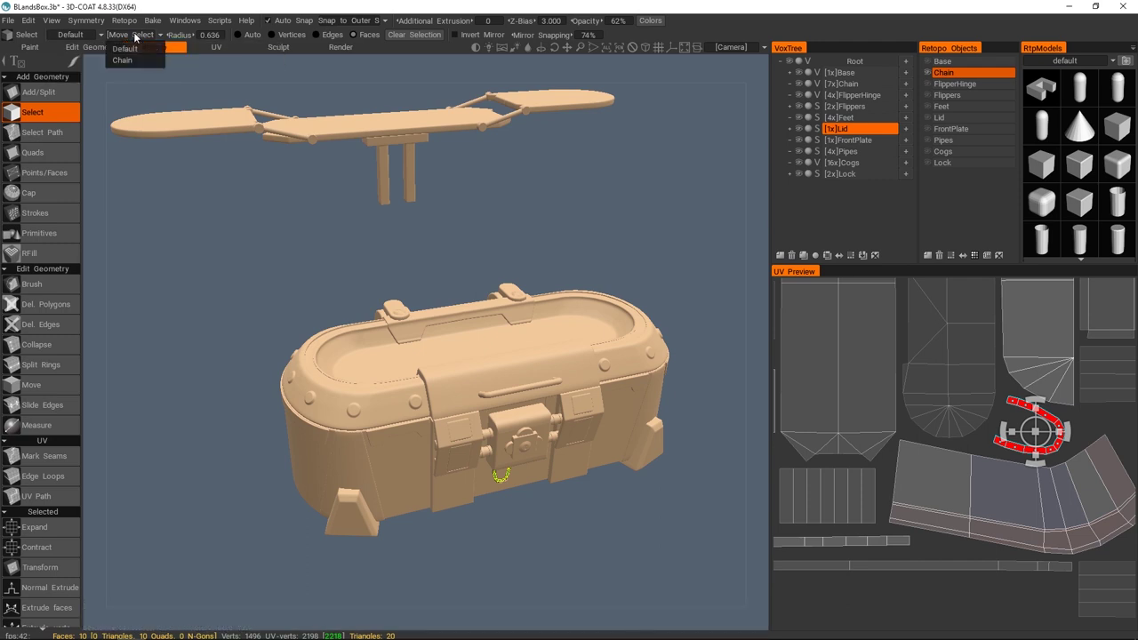
pyautogui.click(128, 58)
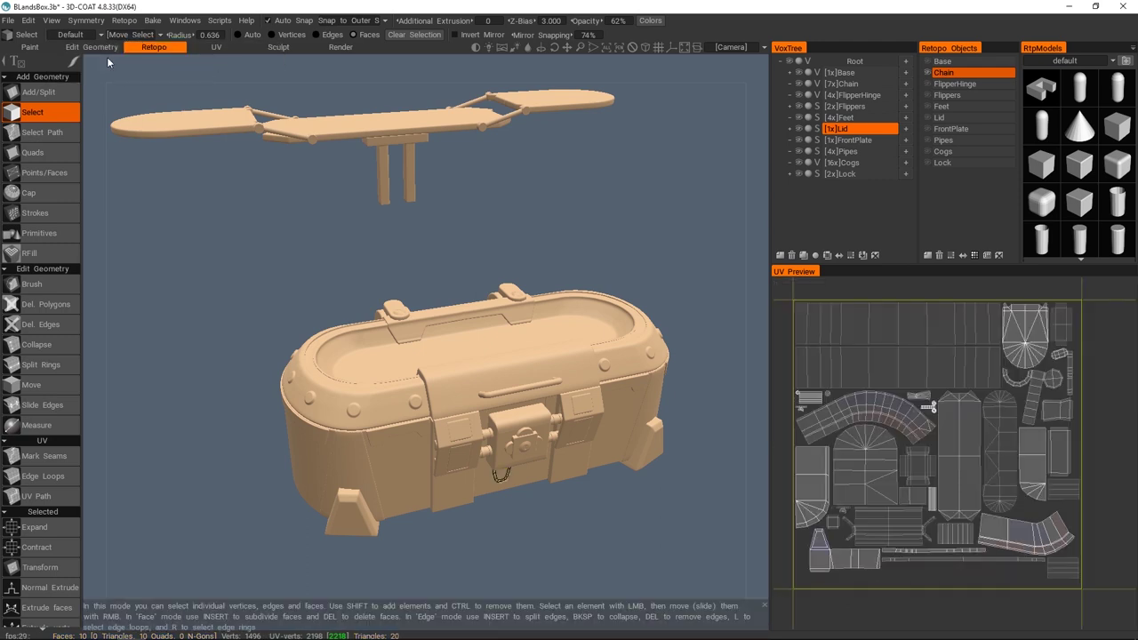
pyautogui.click(99, 35)
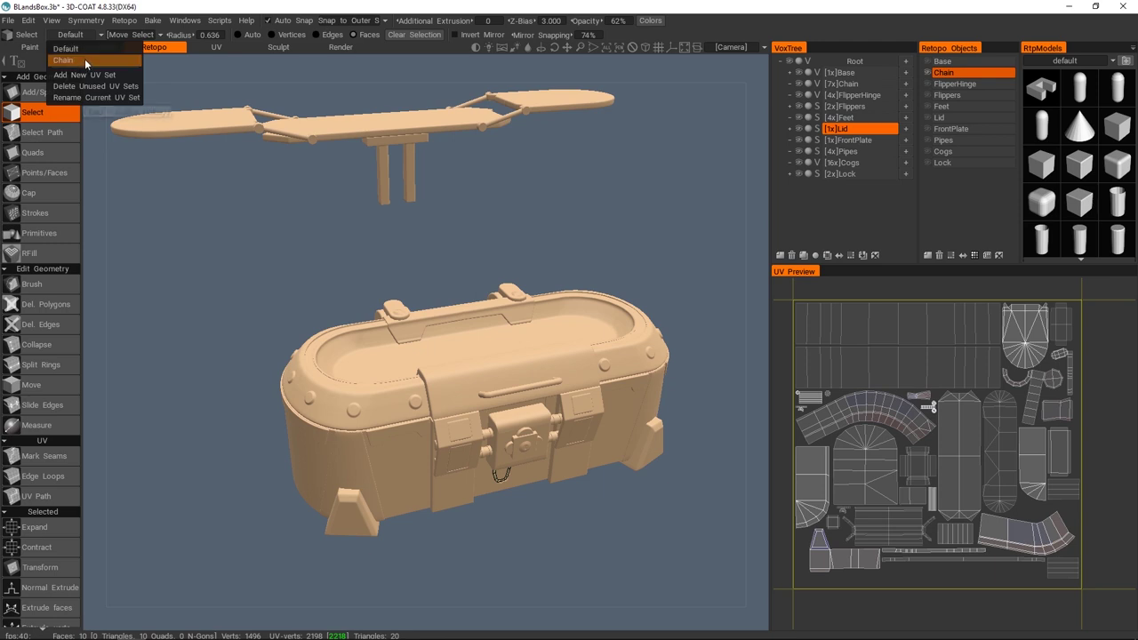
pyautogui.click(85, 59)
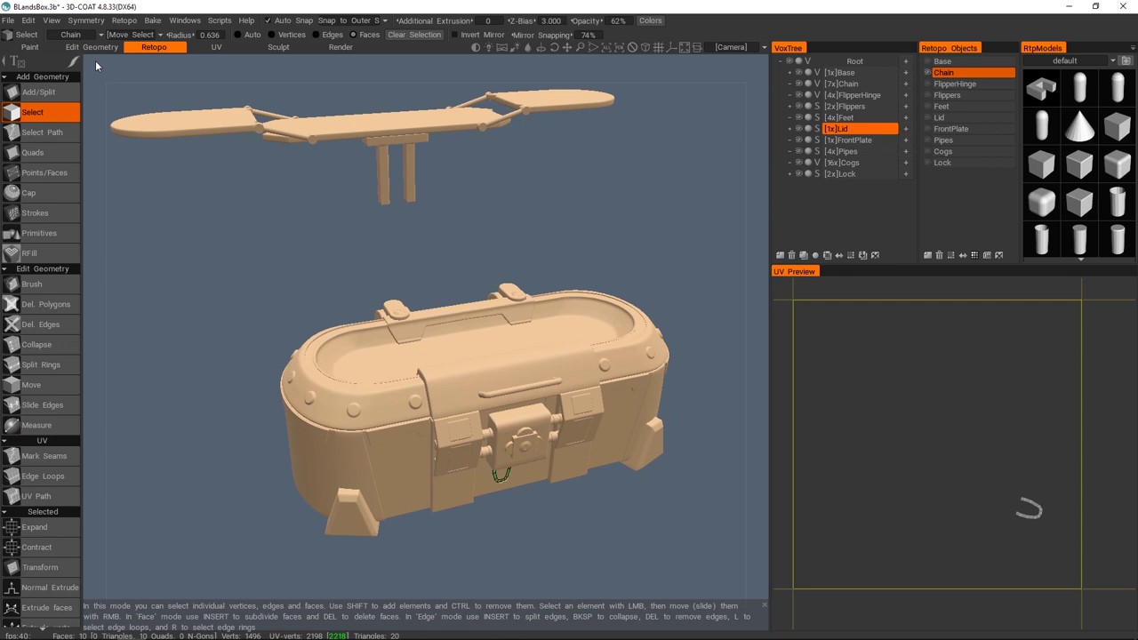
pyautogui.moveTo(991, 443); pyautogui.dragTo(994, 425, button='middle')
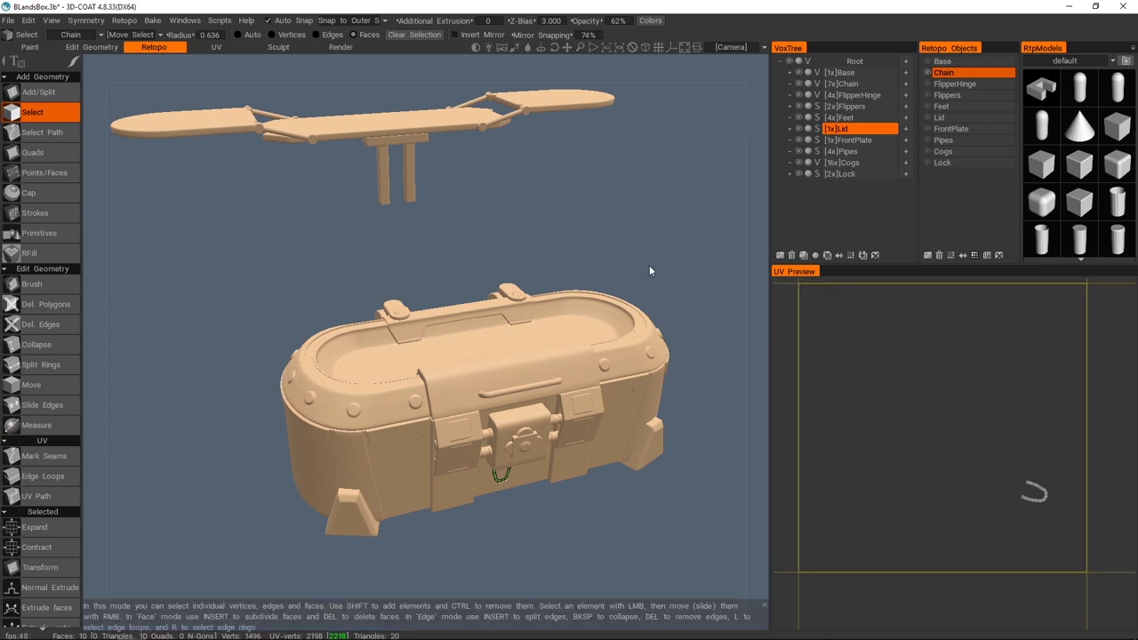
# - Activate Mark Seams and unwrap the Chain UV set
pyautogui.press('space')
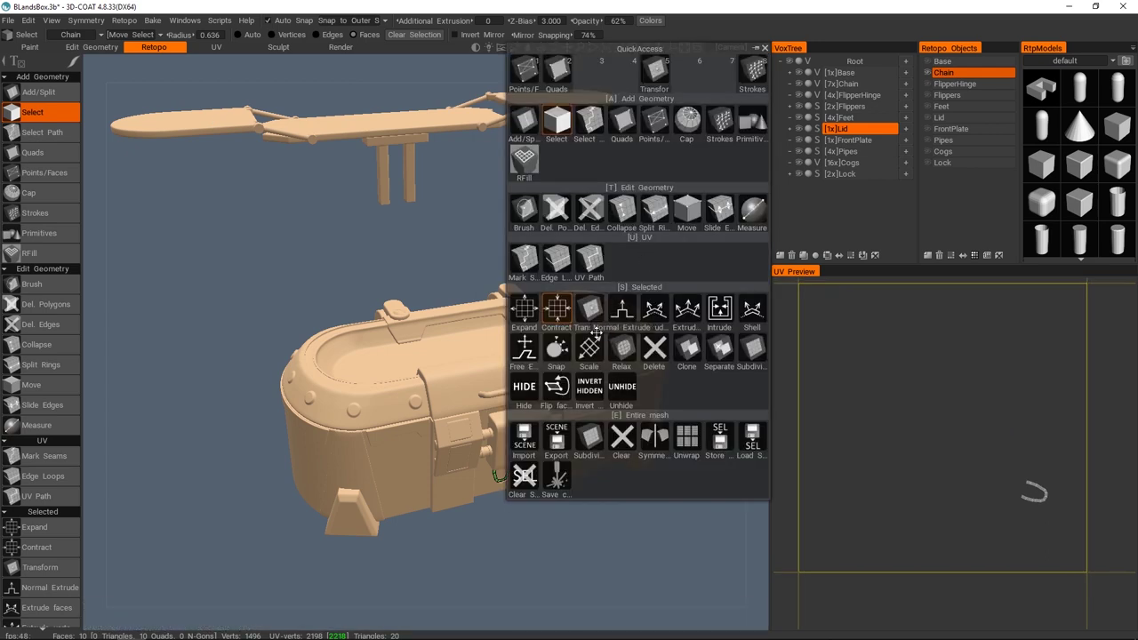
pyautogui.click(531, 254)
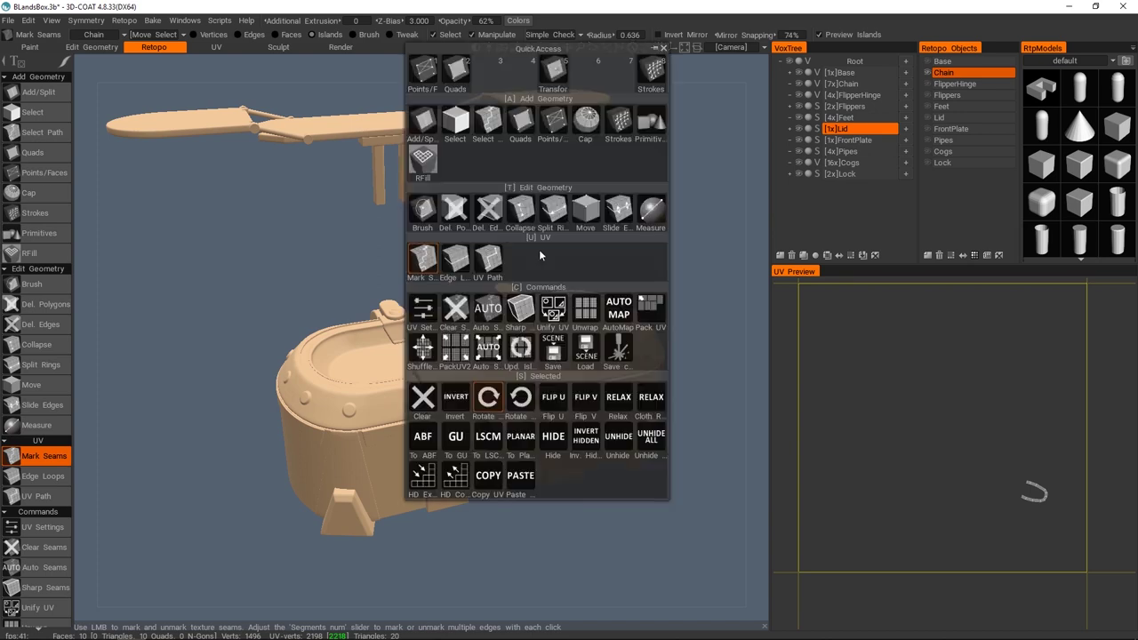
pyautogui.press('space')
pyautogui.click(585, 309)
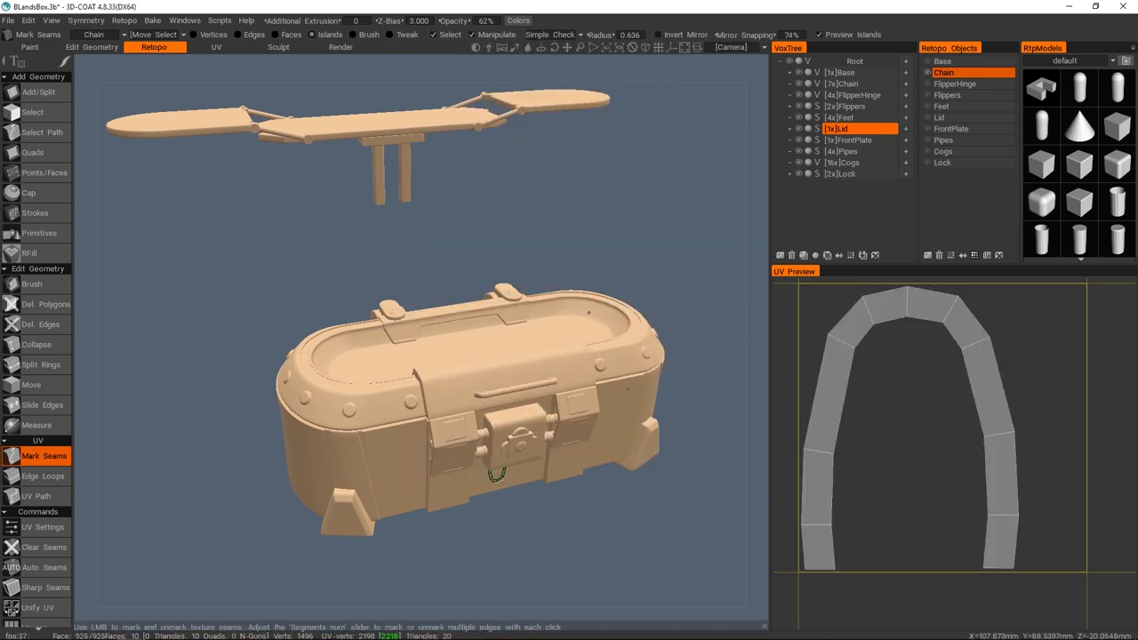
# - Rotate the chain's UV island upside down and pack it into the UV square with PackUV2
pyautogui.scroll(-1, 897, 391)
pyautogui.moveTo(928, 395); pyautogui.dragTo(940, 407, button='middle')
pyautogui.click(955, 357)
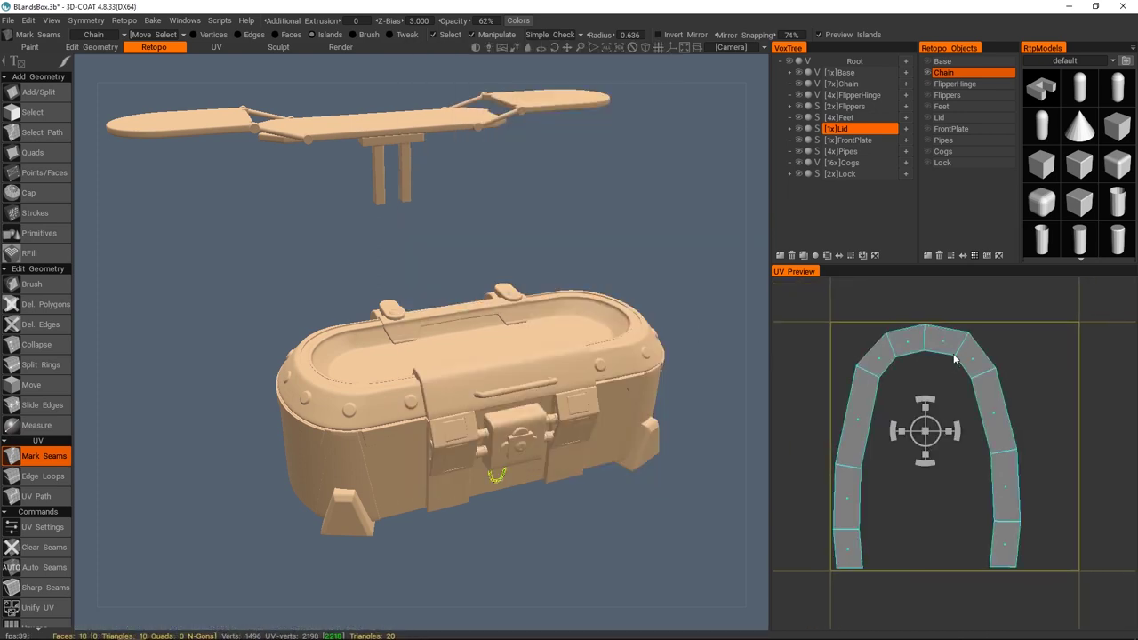
pyautogui.moveTo(918, 398)
pyautogui.mouseDown()
pyautogui.moveTo(923, 483)
pyautogui.moveTo(926, 398)
pyautogui.mouseUp()
pyautogui.press('space')
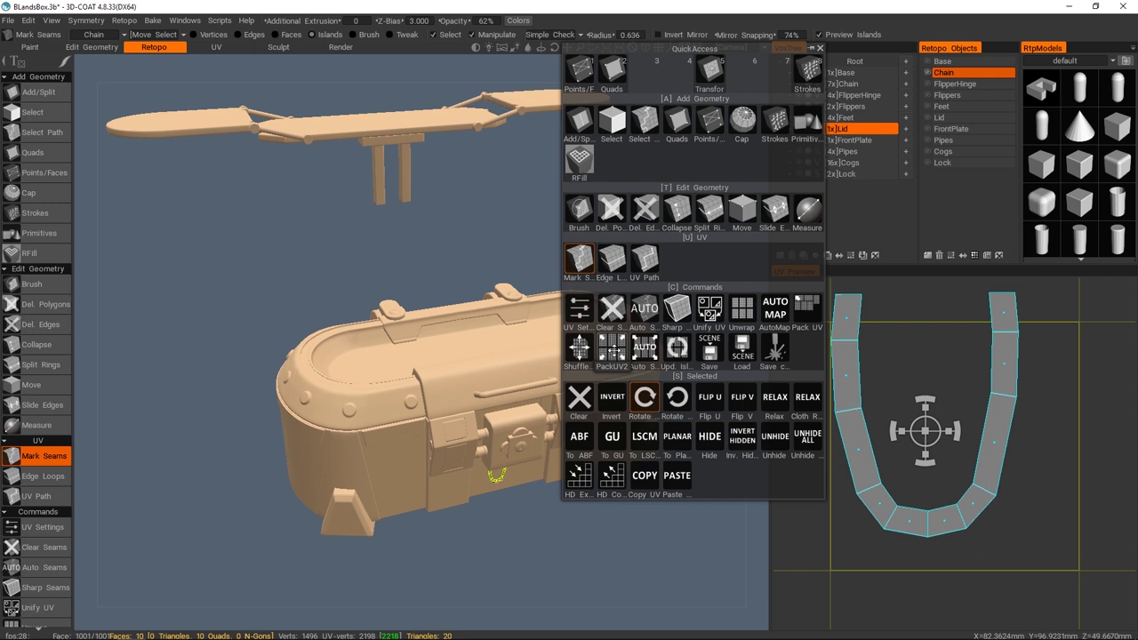
pyautogui.click(611, 353)
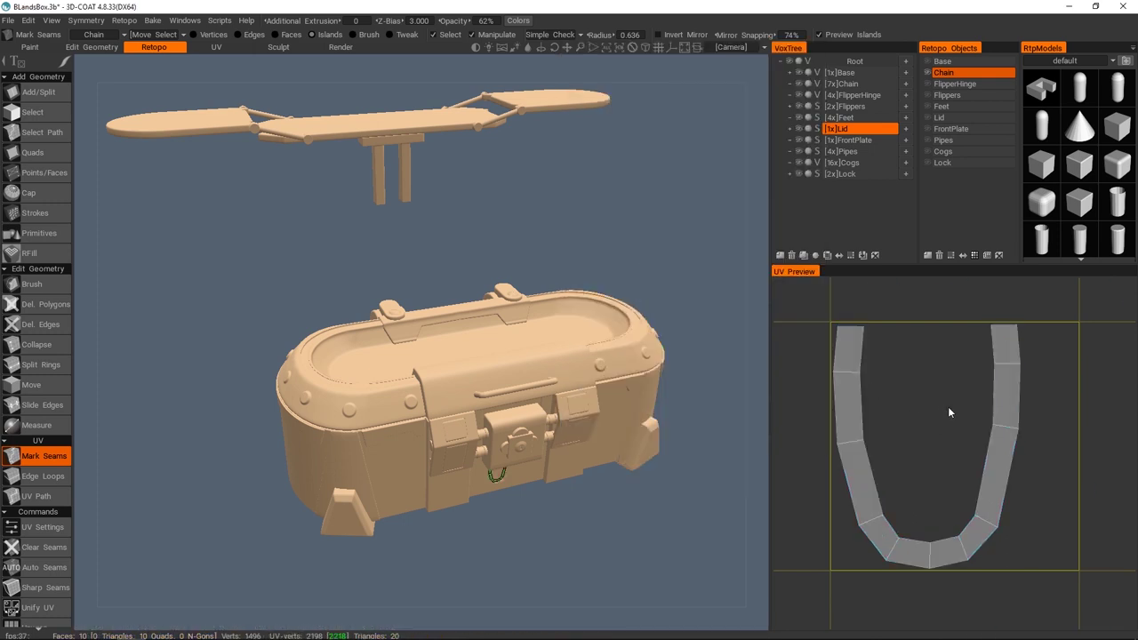
pyautogui.scroll(-2, 948, 406)
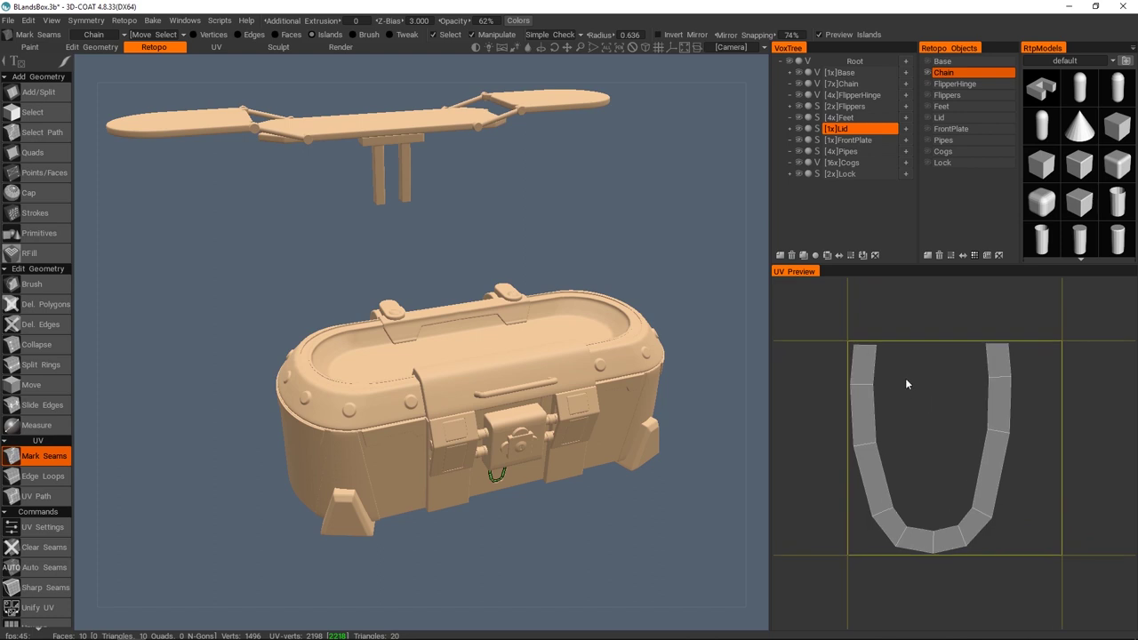
# - Start a per-pixel normal map bake of the chain with scan depths of 0.053 inside and 1.744 outside the object
pyautogui.moveTo(584, 243); pyautogui.dragTo(604, 263, button='middle')
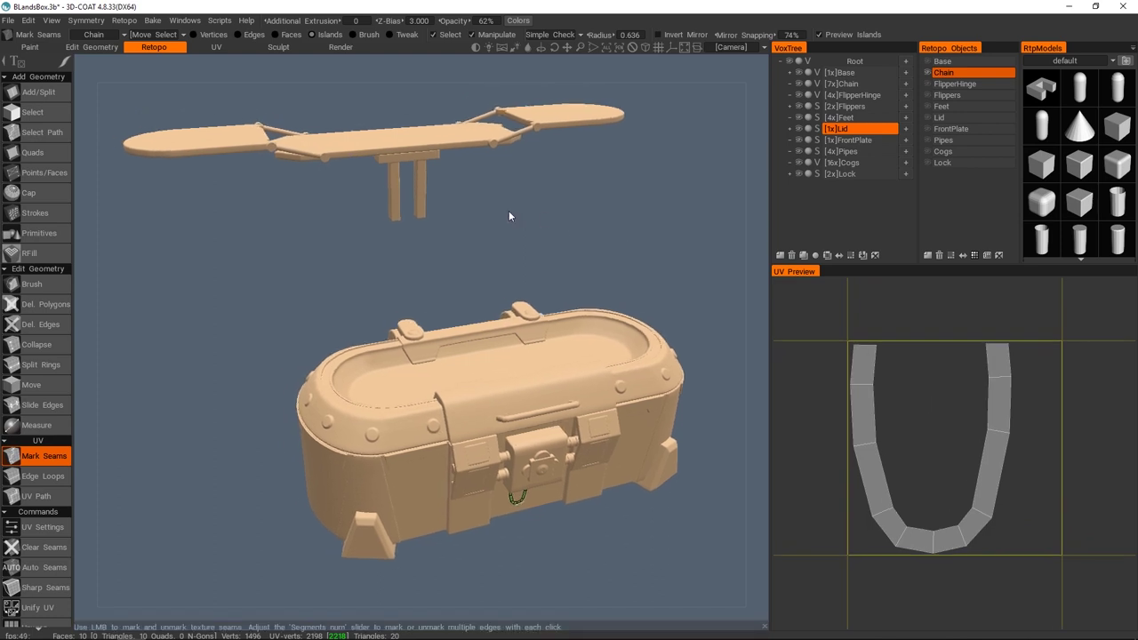
pyautogui.click(157, 20)
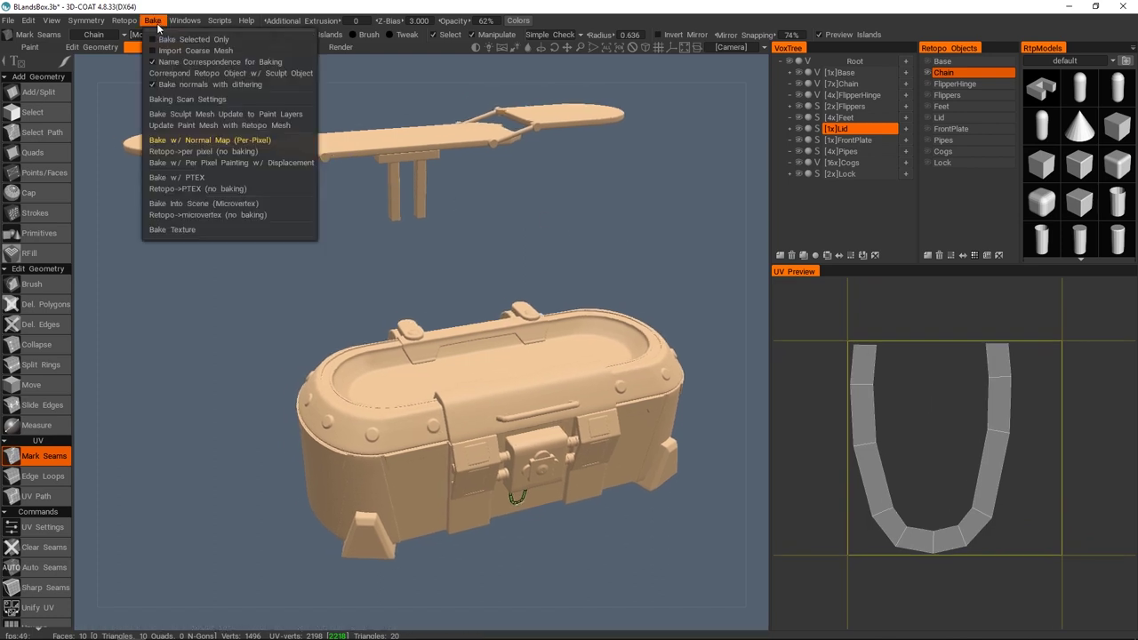
pyautogui.click(215, 140)
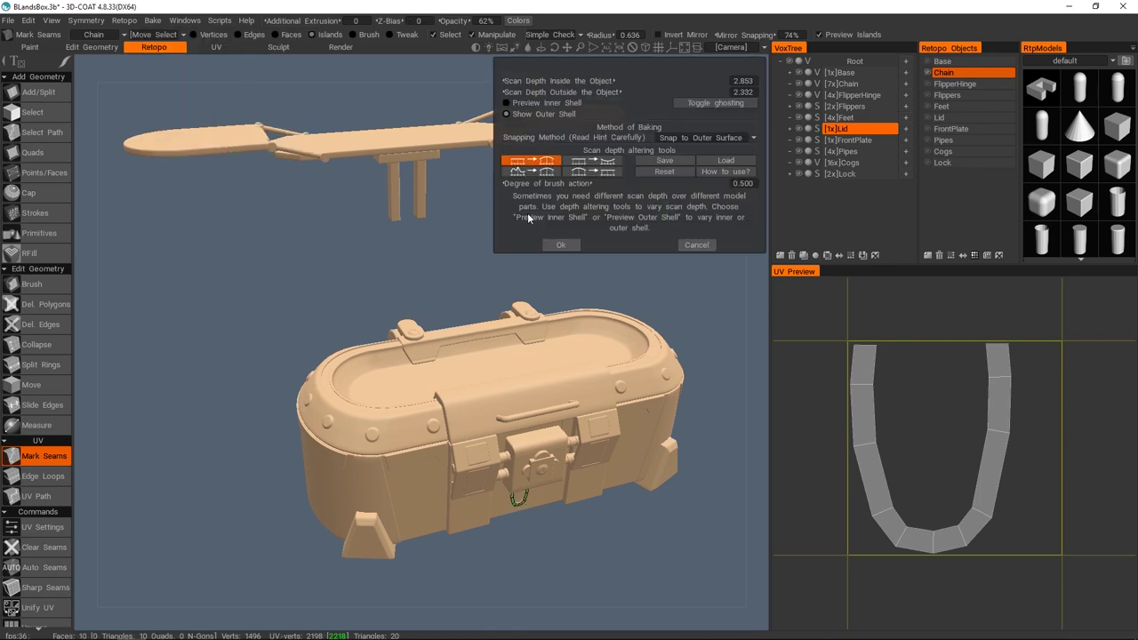
pyautogui.moveTo(545, 385); pyautogui.dragTo(508, 304, button='middle')
pyautogui.scroll(10, 512, 291)
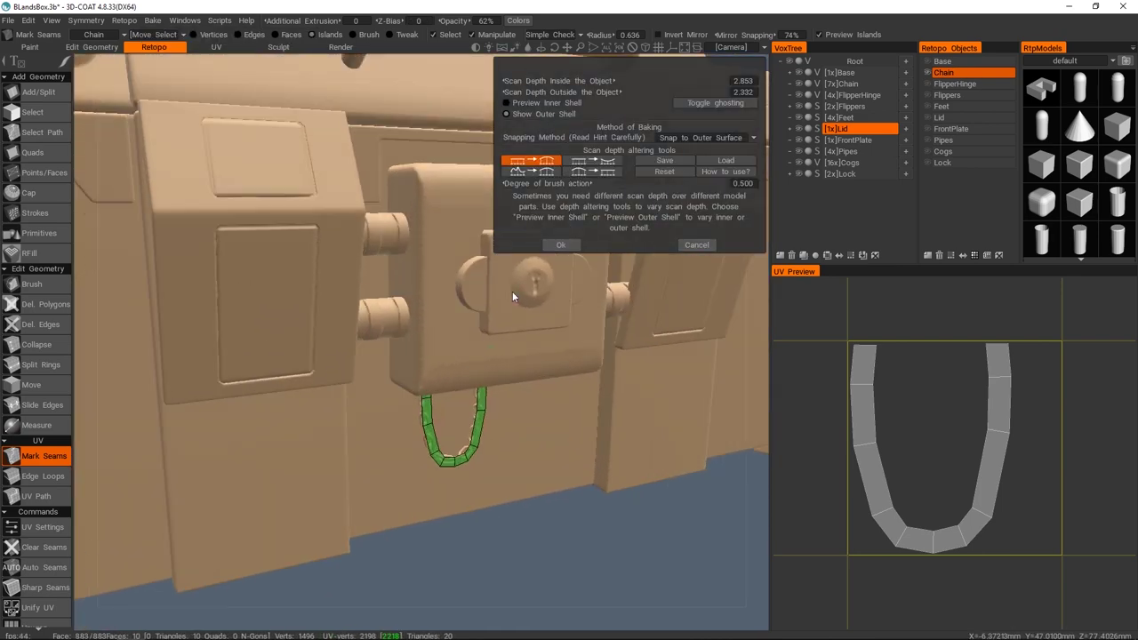
pyautogui.click(533, 102)
pyautogui.moveTo(611, 81); pyautogui.dragTo(580, 84)
pyautogui.keyDown('alt'); pyautogui.moveTo(487, 401); pyautogui.dragTo(555, 407); pyautogui.keyUp('alt')
pyautogui.moveTo(569, 81); pyautogui.dragTo(384, 109)
pyautogui.click(550, 113)
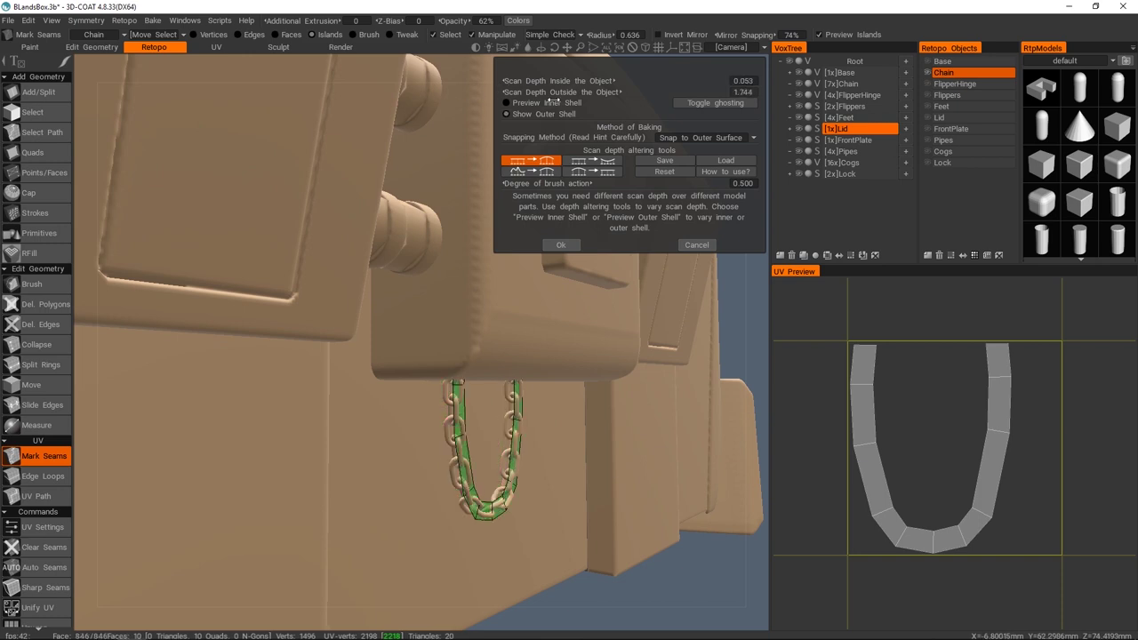
pyautogui.click(561, 244)
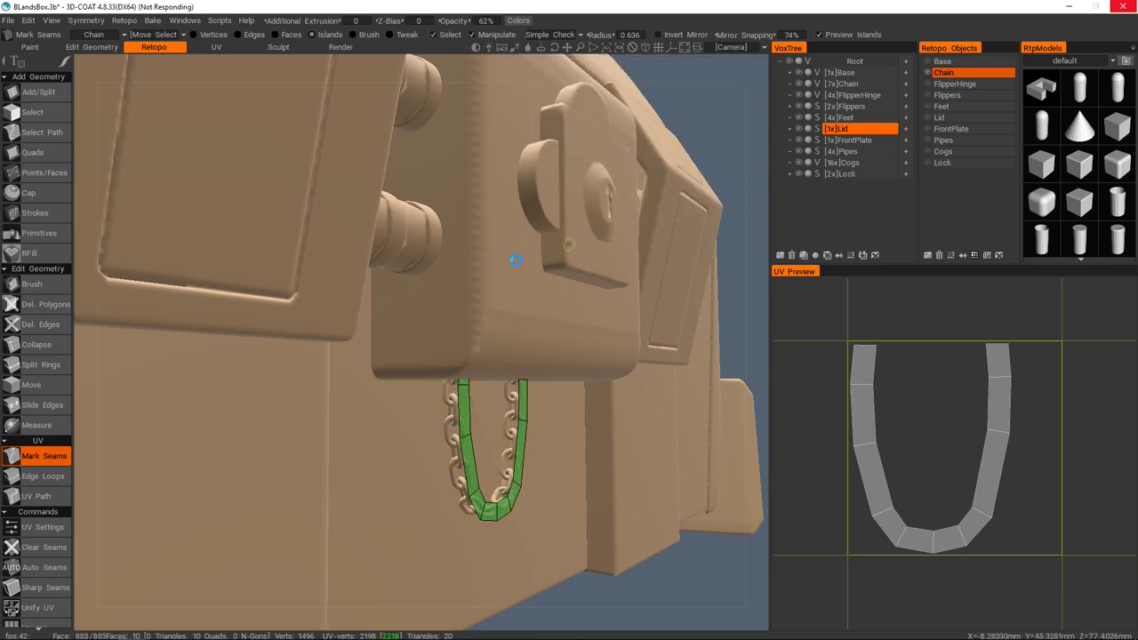
# - Complete the per-pixel painting import with the Chain UV set at 256 by 256 texture size and the Unity normal map preset
pyautogui.click(513, 441)
pyautogui.click(481, 489)
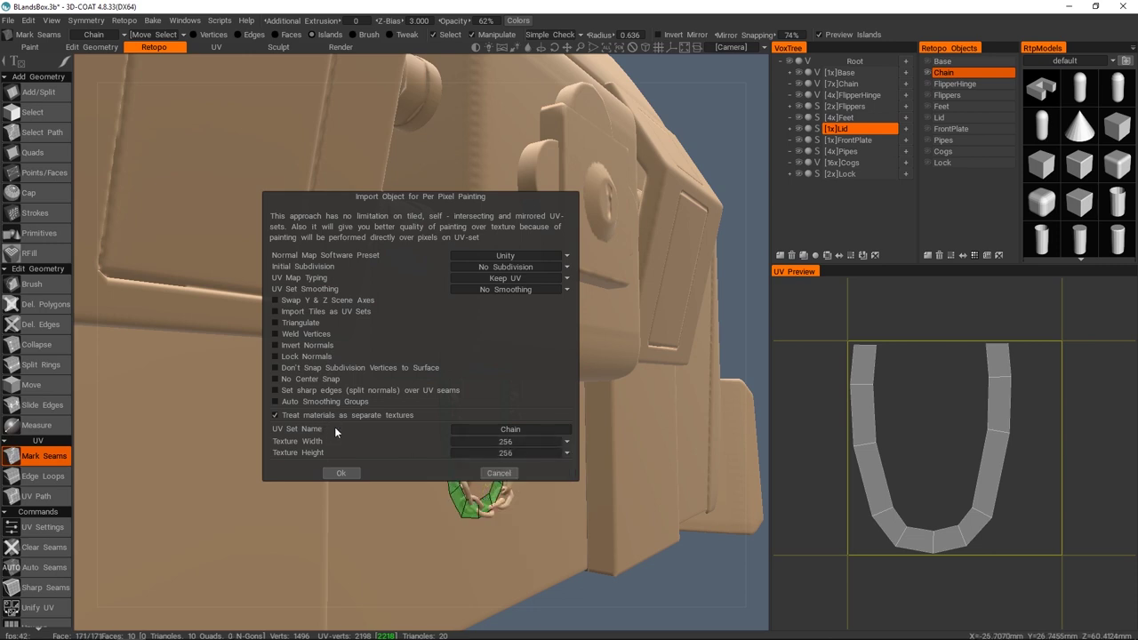
pyautogui.click(343, 474)
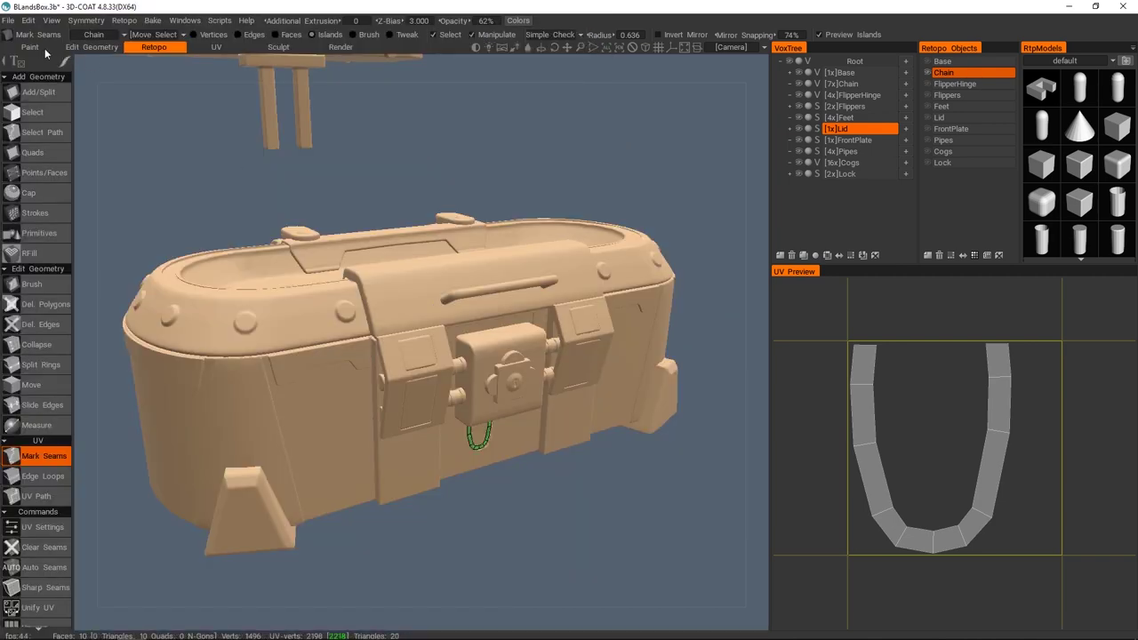
# - Switch to the Paint workspace and show the list of paint objects
pyautogui.click(43, 48)
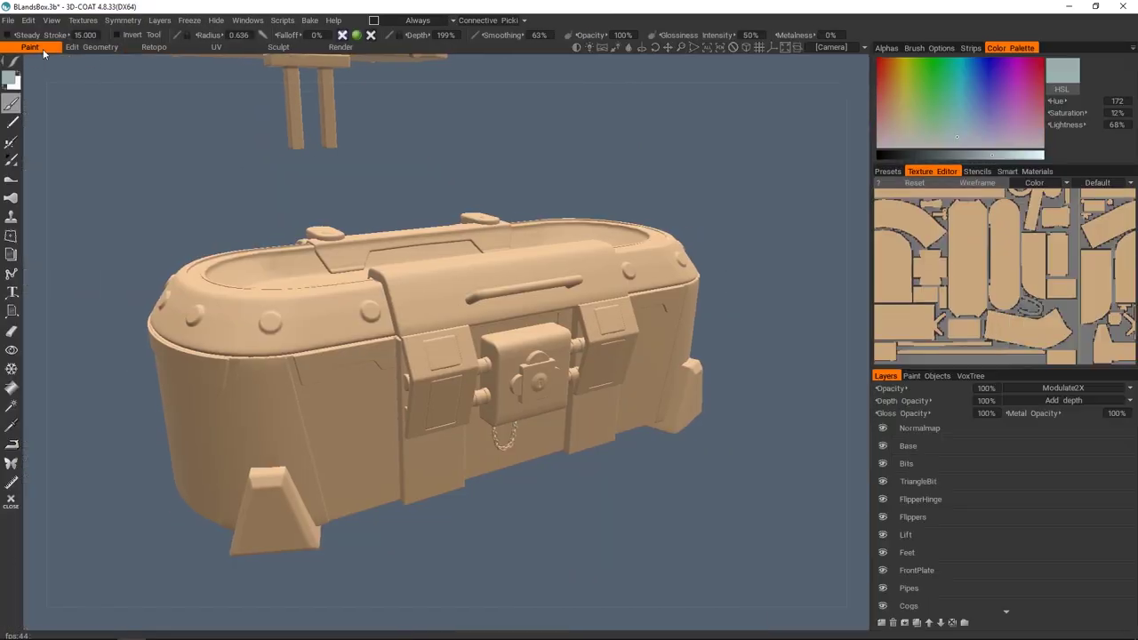
pyautogui.click(954, 376)
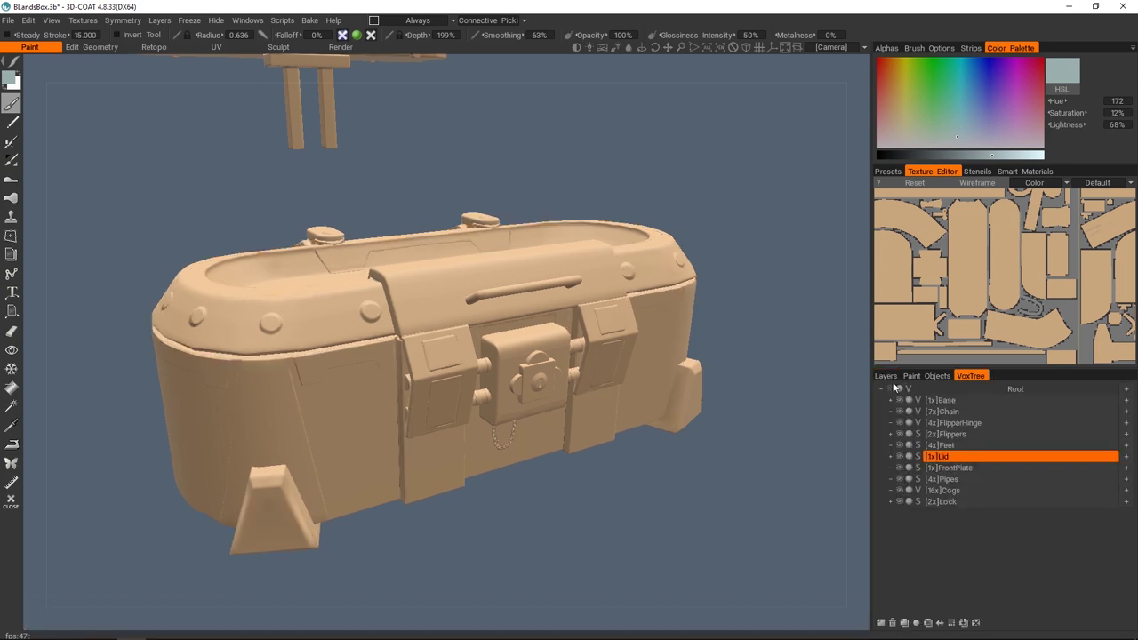
pyautogui.click(919, 378)
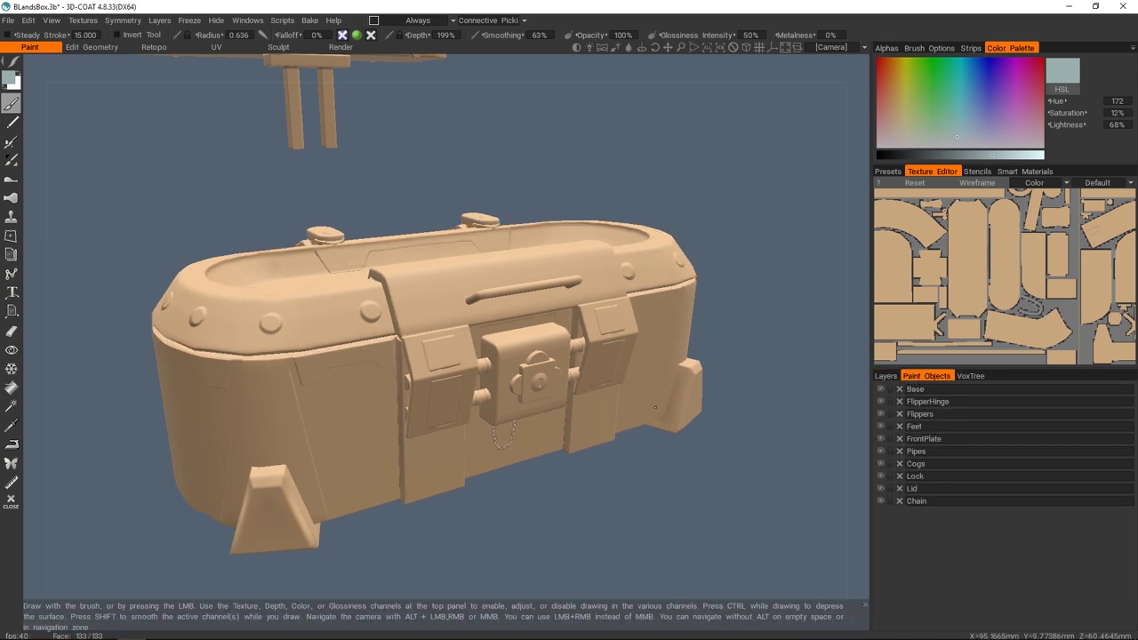
# - Examine the baked chain up close below the lock, toggling the Chain paint object's visibility
pyautogui.moveTo(782, 485); pyautogui.dragTo(740, 425, button='middle')
pyautogui.scroll(5, 613, 374)
pyautogui.keyDown('alt'); pyautogui.moveTo(613, 373); pyautogui.dragTo(538, 342); pyautogui.keyUp('alt')
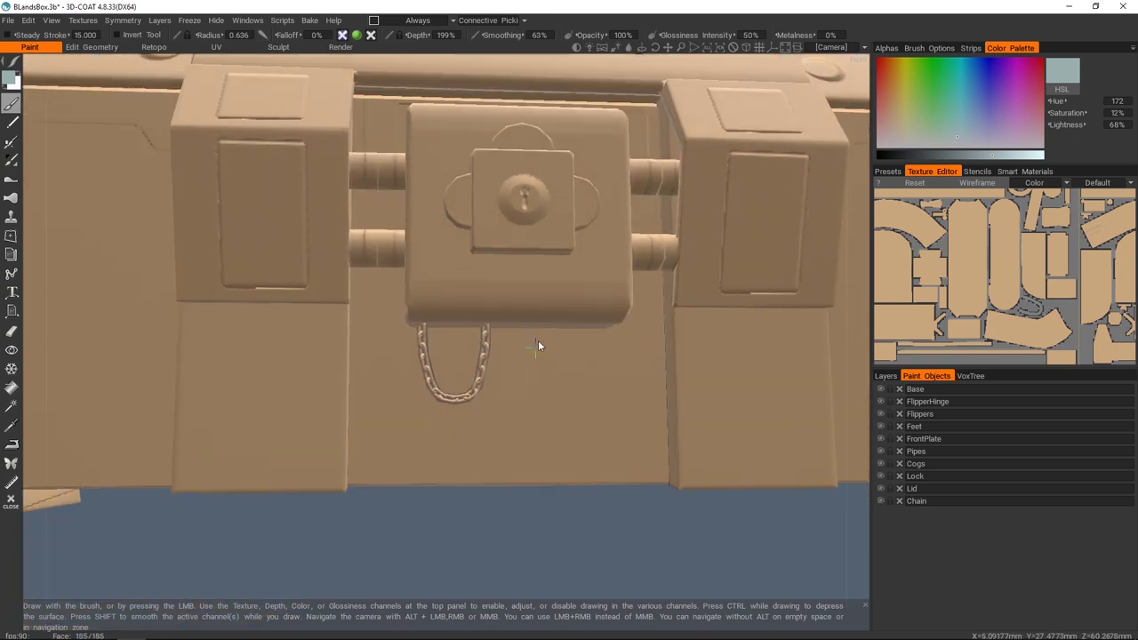
pyautogui.scroll(5, 542, 343)
pyautogui.keyDown('alt'); pyautogui.moveTo(572, 347); pyautogui.dragTo(535, 358, button='middle'); pyautogui.keyUp('alt')
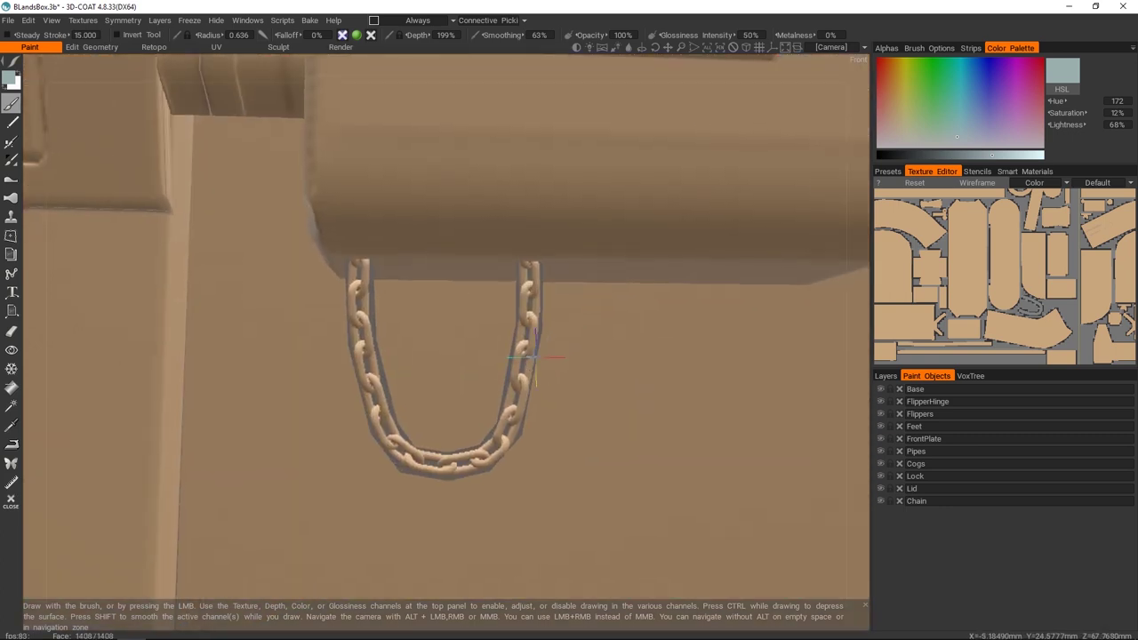
pyautogui.click(880, 501)
pyautogui.click(881, 501)
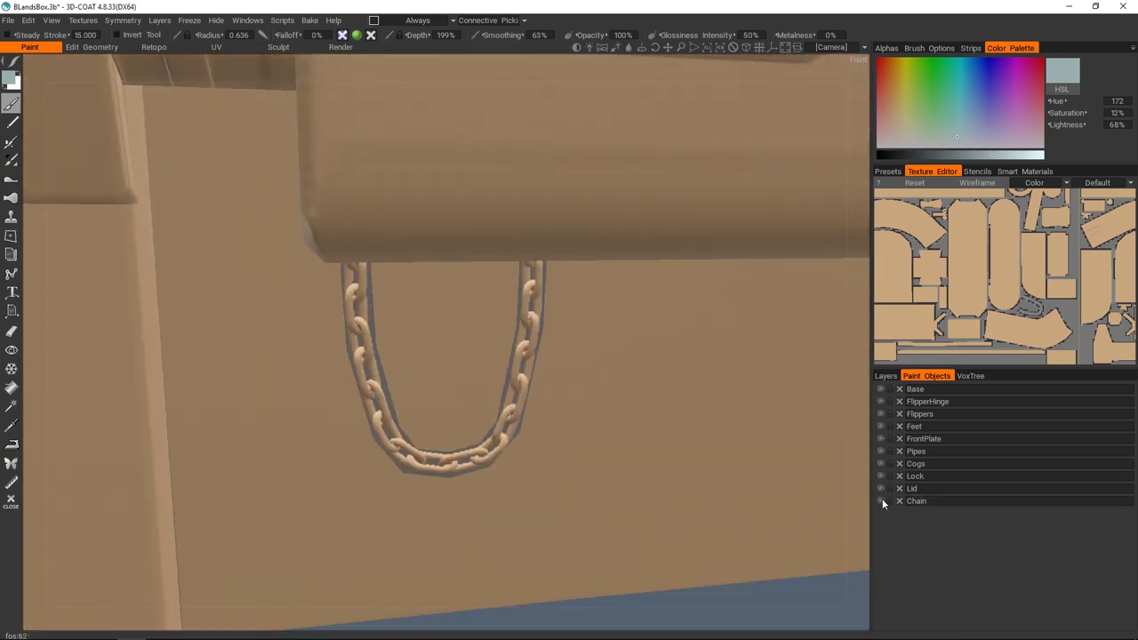
pyautogui.click(880, 501)
pyautogui.click(881, 500)
# - Show the Chain UV set in the Texture Editor and display its Normals map
pyautogui.click(886, 376)
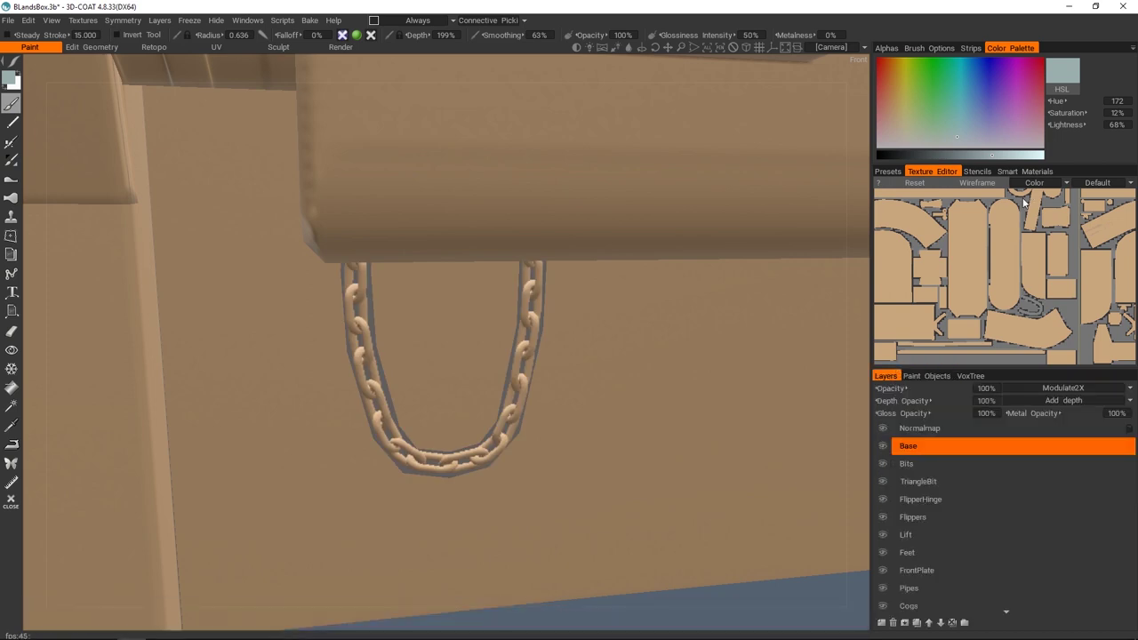
pyautogui.scroll(3, 1036, 239)
pyautogui.click(1094, 183)
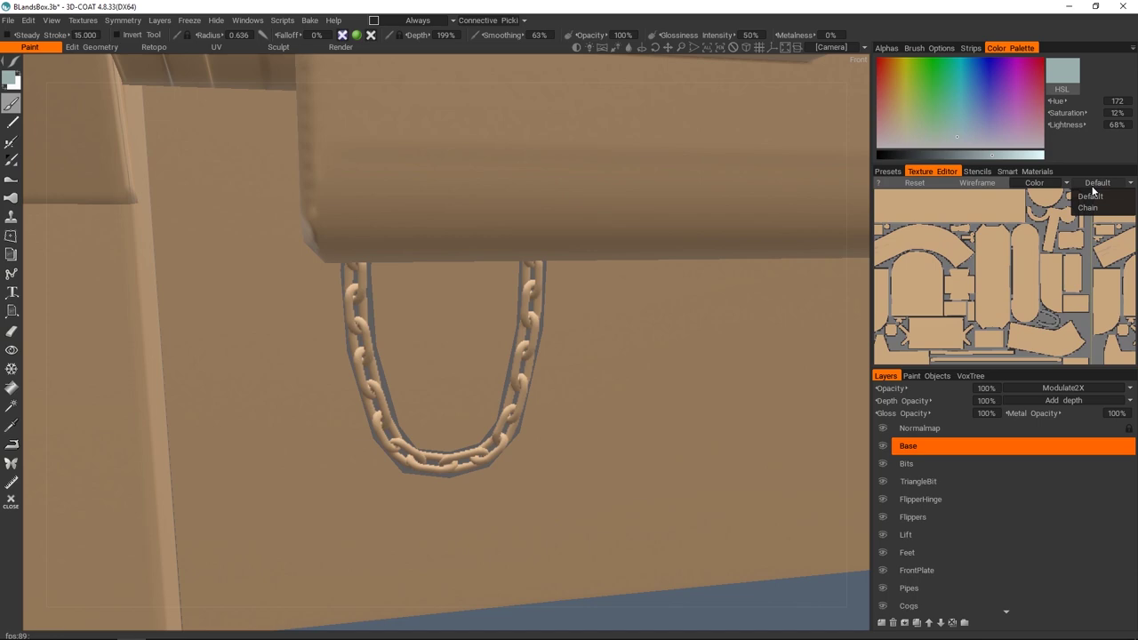
pyautogui.click(1086, 208)
pyautogui.scroll(4, 1005, 276)
pyautogui.click(1112, 183)
pyautogui.click(1036, 183)
pyautogui.click(1035, 208)
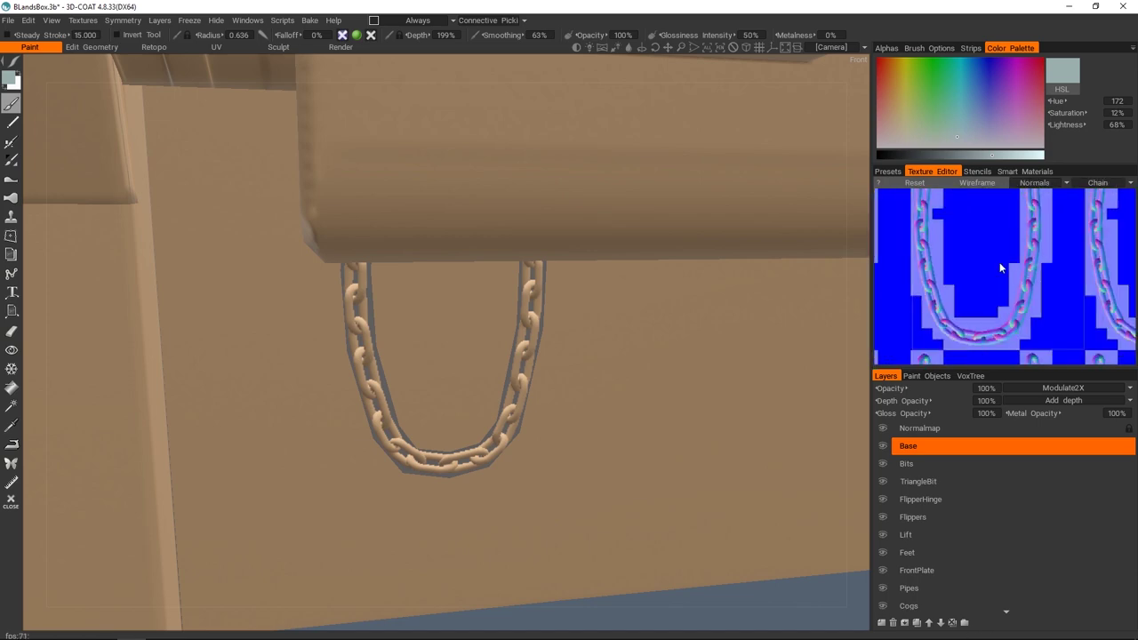
# - Return the Texture Editor to the Default UV set and the Color channel
pyautogui.click(1097, 183)
pyautogui.click(1092, 197)
pyautogui.scroll(-4, 1020, 288)
pyautogui.click(1036, 183)
pyautogui.click(1036, 197)
# - Isolate the chain by hiding all the other paint objects
pyautogui.keyDown('alt'); pyautogui.moveTo(622, 355); pyautogui.dragTo(649, 338); pyautogui.keyUp('alt')
pyautogui.click(927, 376)
pyautogui.click(882, 393)
# - Examine the isolated chain's edges up close and toggle the visibility of Layer 0
pyautogui.click(886, 376)
pyautogui.scroll(5, 435, 358)
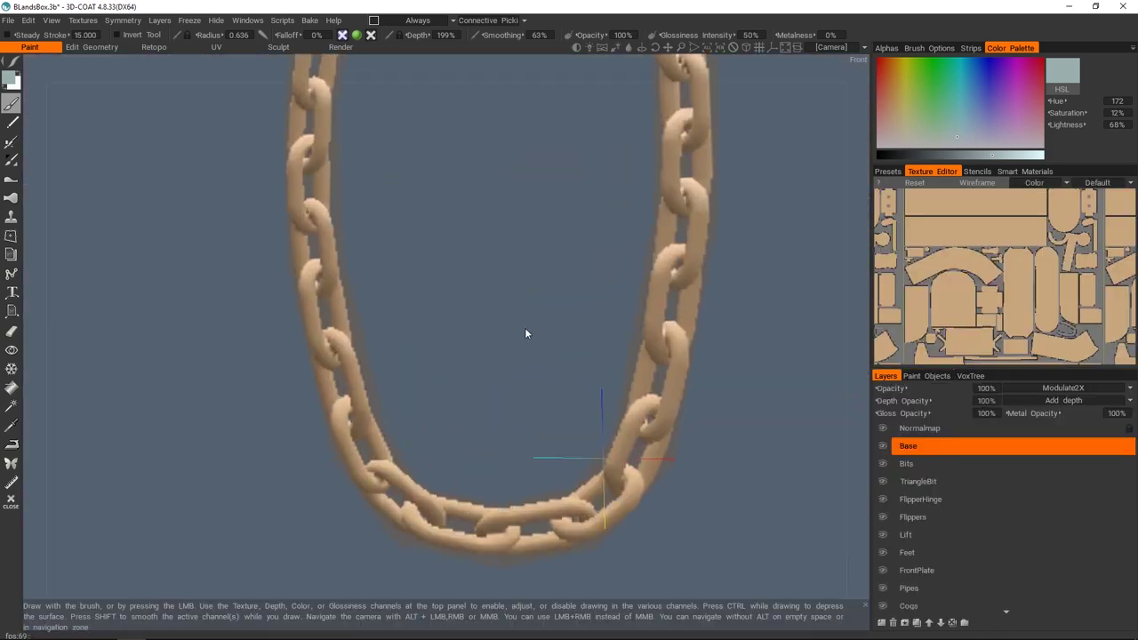
pyautogui.moveTo(524, 327); pyautogui.dragTo(602, 231, button='middle')
pyautogui.scroll(-3, 449, 380)
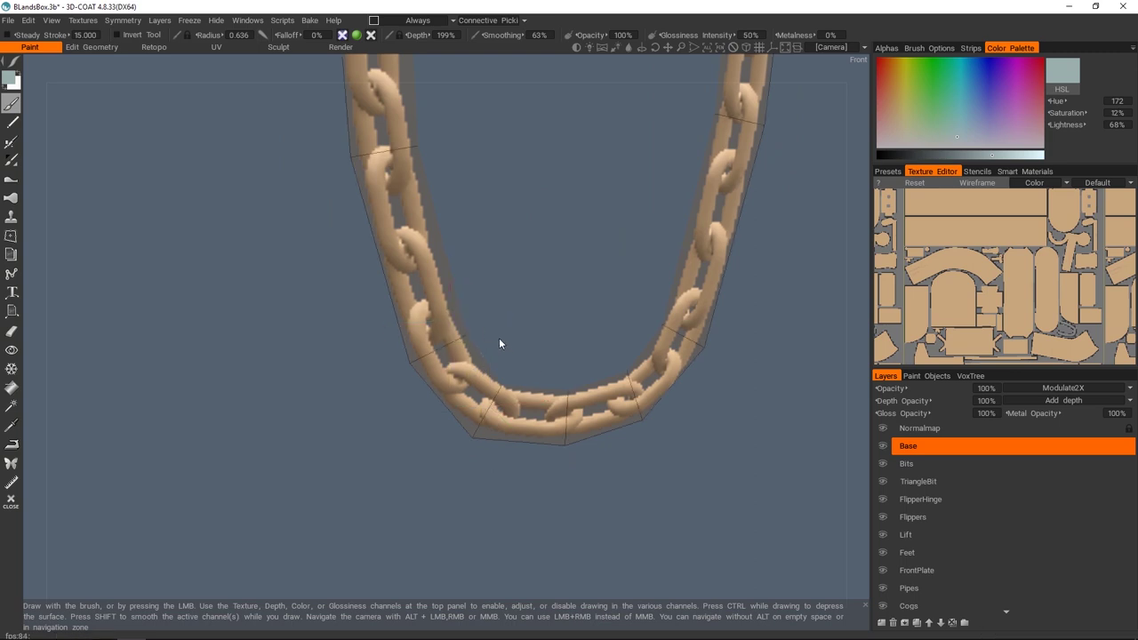
pyautogui.moveTo(432, 263); pyautogui.dragTo(511, 345)
pyautogui.scroll(-5, 933, 551)
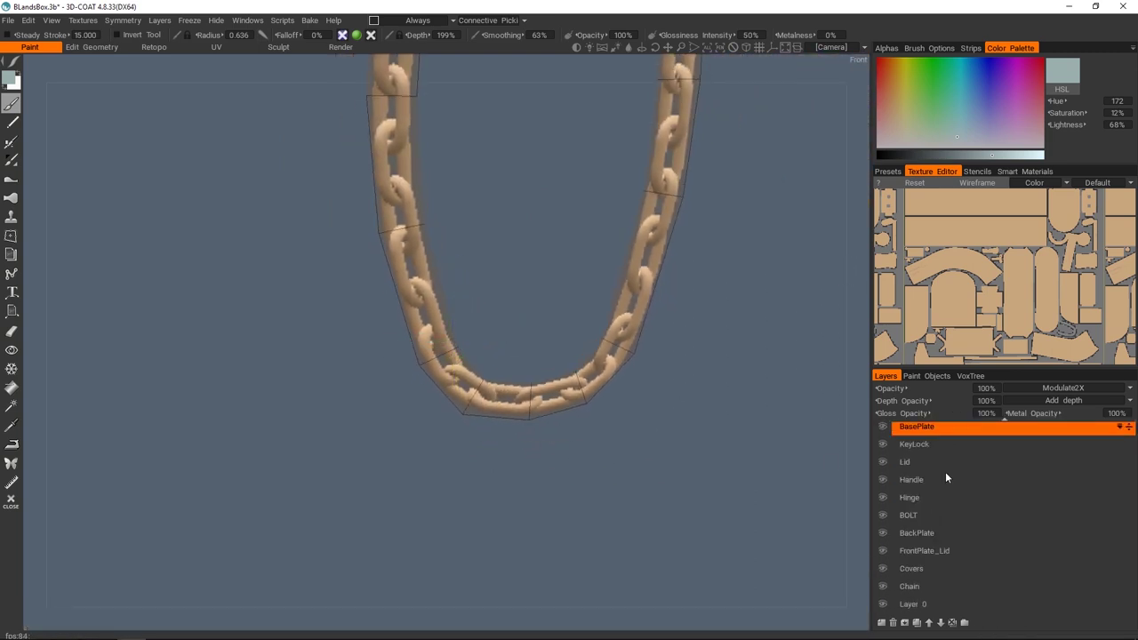
pyautogui.click(885, 604)
pyautogui.moveTo(644, 423); pyautogui.dragTo(456, 311)
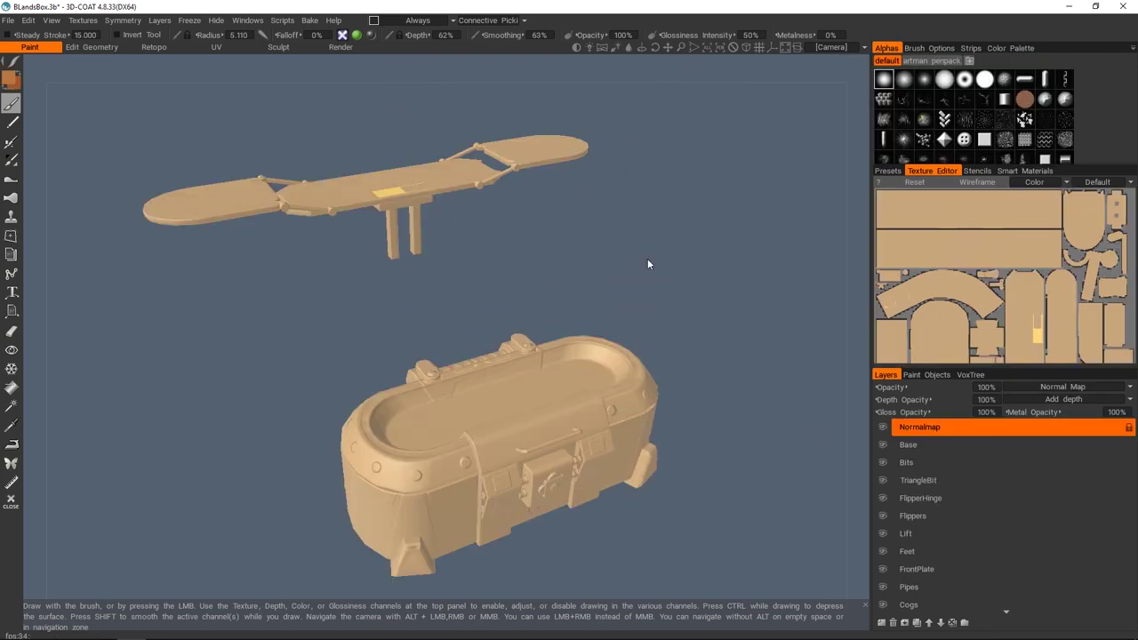
# - Examine the yellow painted details around the rear hinge of the box and on the lift platform
pyautogui.moveTo(623, 259); pyautogui.dragTo(501, 318)
pyautogui.keyDown('alt'); pyautogui.moveTo(501, 317); pyautogui.dragTo(414, 289, button='right'); pyautogui.keyUp('alt')
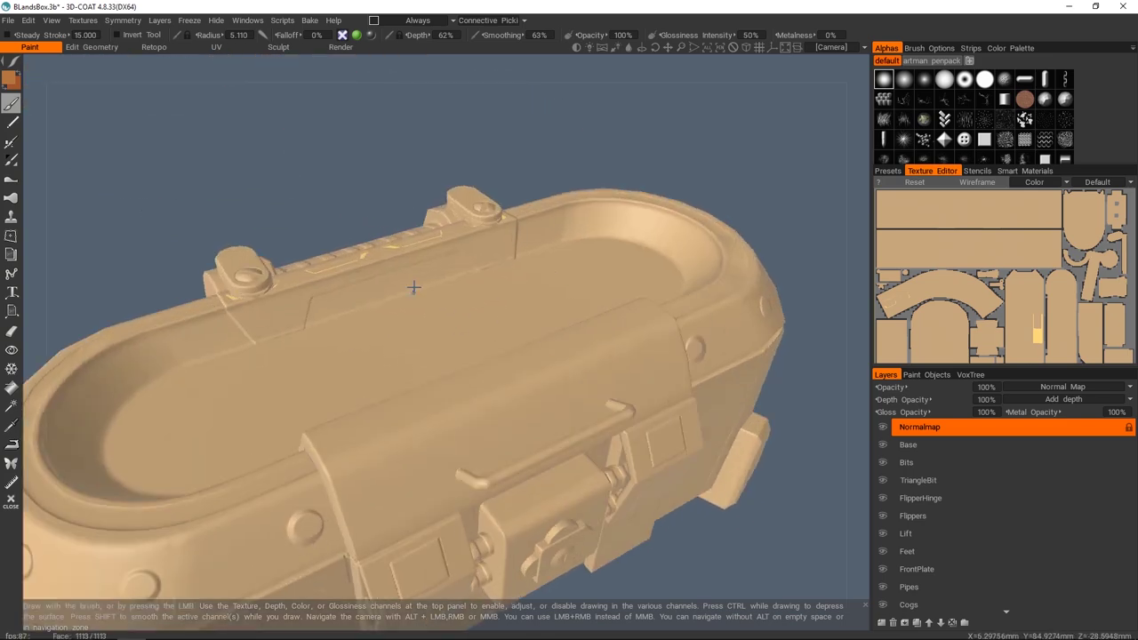
pyautogui.keyDown('alt'); pyautogui.moveTo(414, 288); pyautogui.dragTo(493, 323); pyautogui.keyUp('alt')
pyautogui.keyDown('alt'); pyautogui.moveTo(494, 323); pyautogui.dragTo(594, 333, button='middle'); pyautogui.keyUp('alt')
pyautogui.keyDown('alt'); pyautogui.moveTo(594, 334); pyautogui.dragTo(496, 328, button='right'); pyautogui.keyUp('alt')
pyautogui.moveTo(496, 328)
pyautogui.keyDown('alt'); pyautogui.mouseDown()
pyautogui.moveTo(566, 331)
pyautogui.moveTo(442, 356)
pyautogui.moveTo(368, 322)
pyautogui.mouseUp(); pyautogui.keyUp('alt')
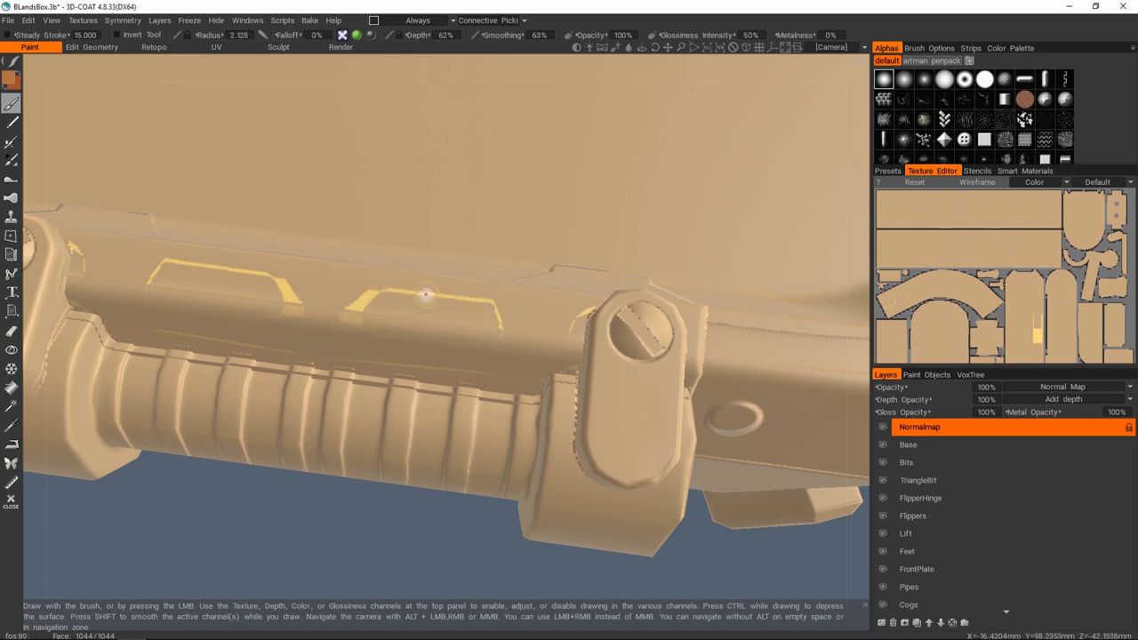
pyautogui.moveTo(584, 317)
pyautogui.mouseDown()
pyautogui.moveTo(610, 300)
pyautogui.moveTo(597, 283)
pyautogui.moveTo(543, 315)
pyautogui.moveTo(671, 310)
pyautogui.moveTo(597, 320)
pyautogui.moveTo(537, 383)
pyautogui.moveTo(541, 307)
pyautogui.mouseUp()
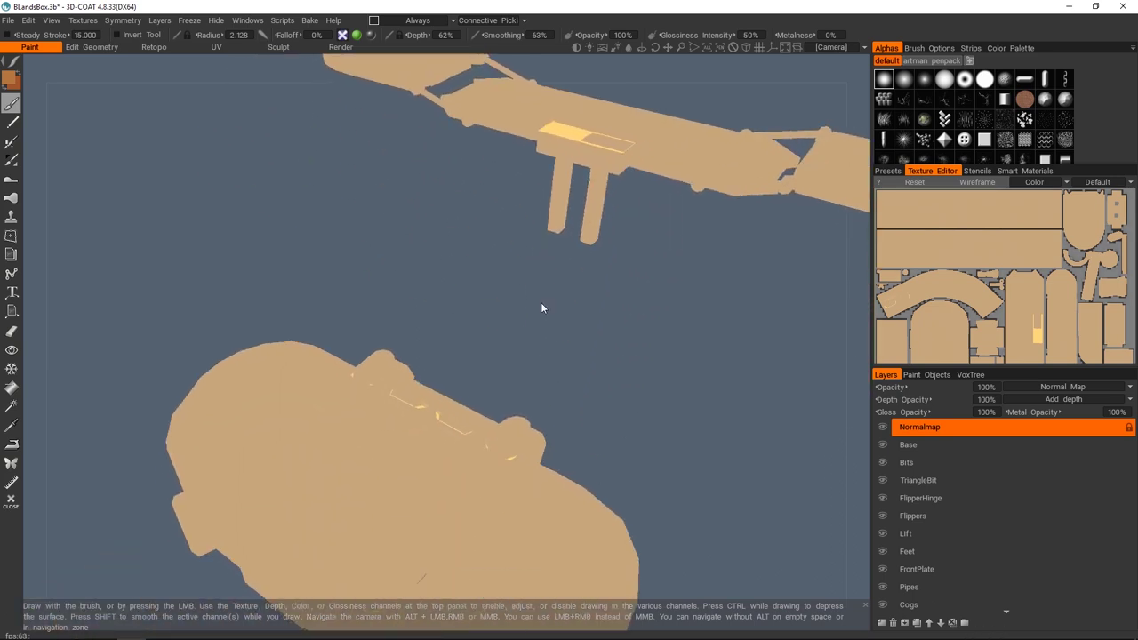
pyautogui.moveTo(452, 436)
pyautogui.mouseDown()
pyautogui.moveTo(561, 412)
pyautogui.moveTo(581, 386)
pyautogui.moveTo(612, 460)
pyautogui.moveTo(604, 289)
pyautogui.moveTo(607, 391)
pyautogui.moveTo(533, 388)
pyautogui.moveTo(442, 261)
pyautogui.moveTo(465, 302)
pyautogui.moveTo(510, 317)
pyautogui.moveTo(512, 363)
pyautogui.mouseUp()
# - Change the Base layer's blend mode to Standard Blend
pyautogui.click(929, 445)
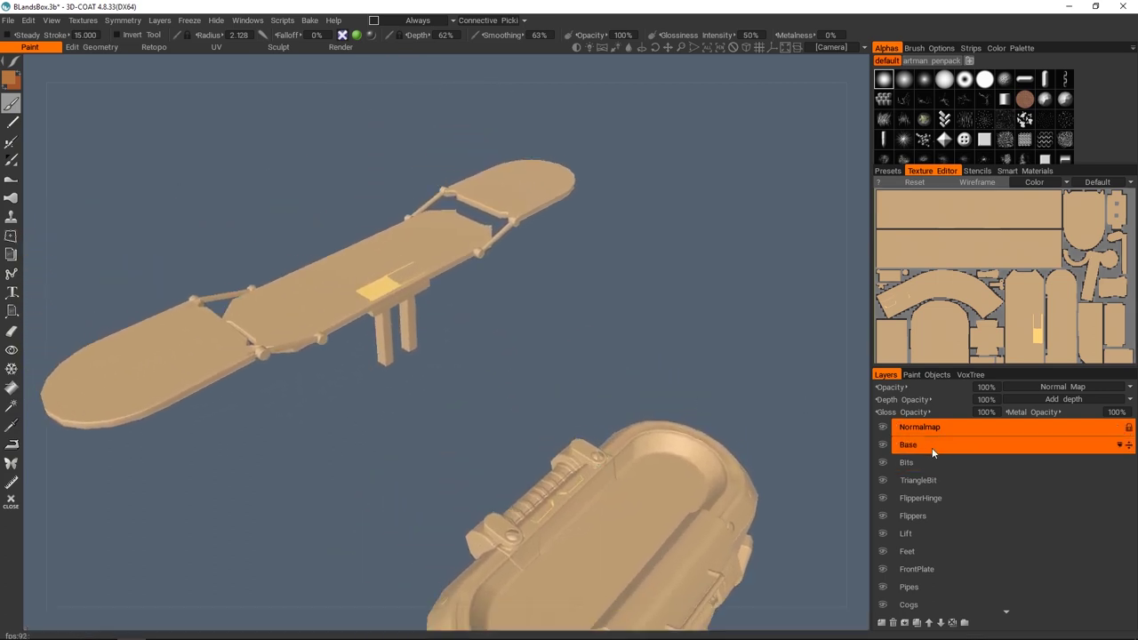
pyautogui.keyDown('ctrl'); pyautogui.click(925, 463); pyautogui.keyUp('ctrl')
pyautogui.moveTo(644, 457)
pyautogui.keyDown('alt'); pyautogui.mouseDown()
pyautogui.moveTo(656, 408)
pyautogui.moveTo(790, 373)
pyautogui.mouseUp(); pyautogui.keyUp('alt')
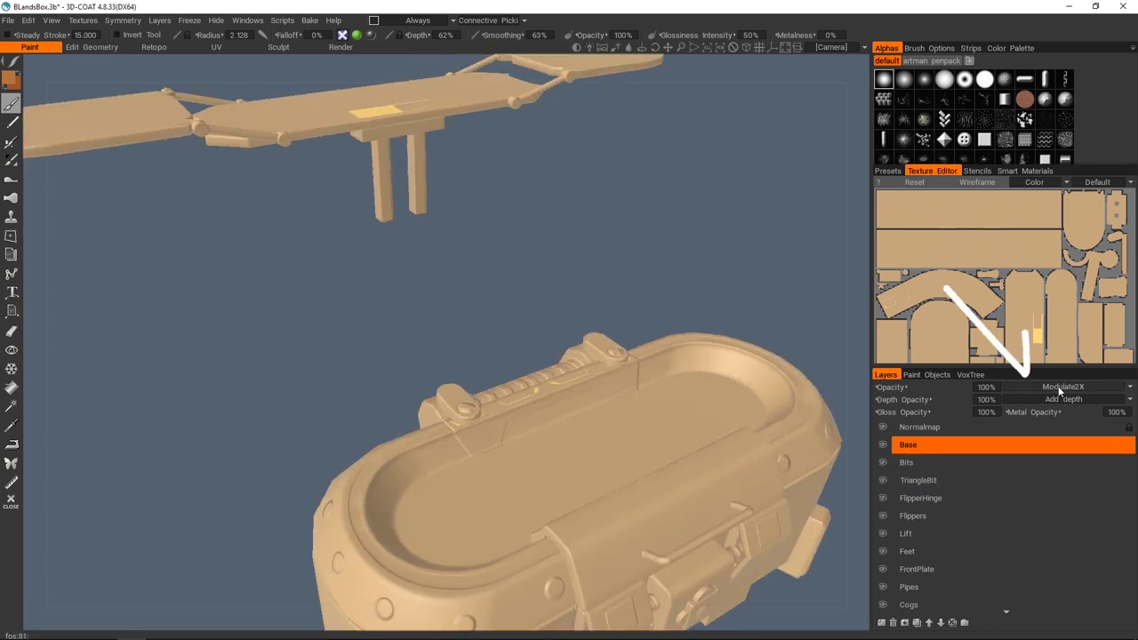
pyautogui.scroll(5, 631, 411)
pyautogui.scroll(-2, 637, 419)
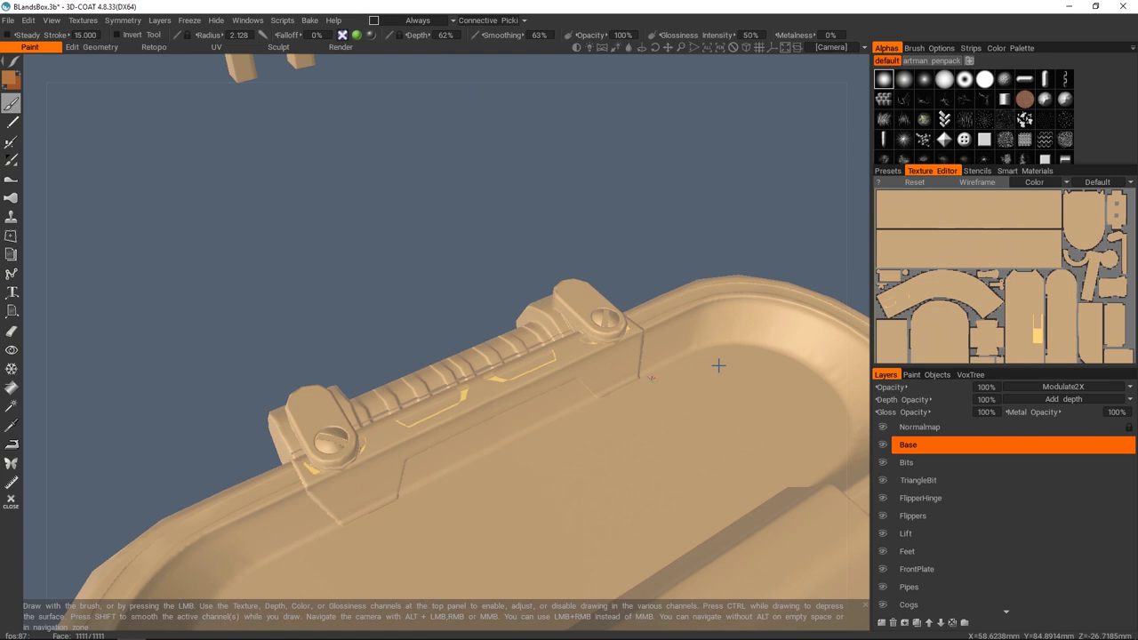
pyautogui.click(1069, 385)
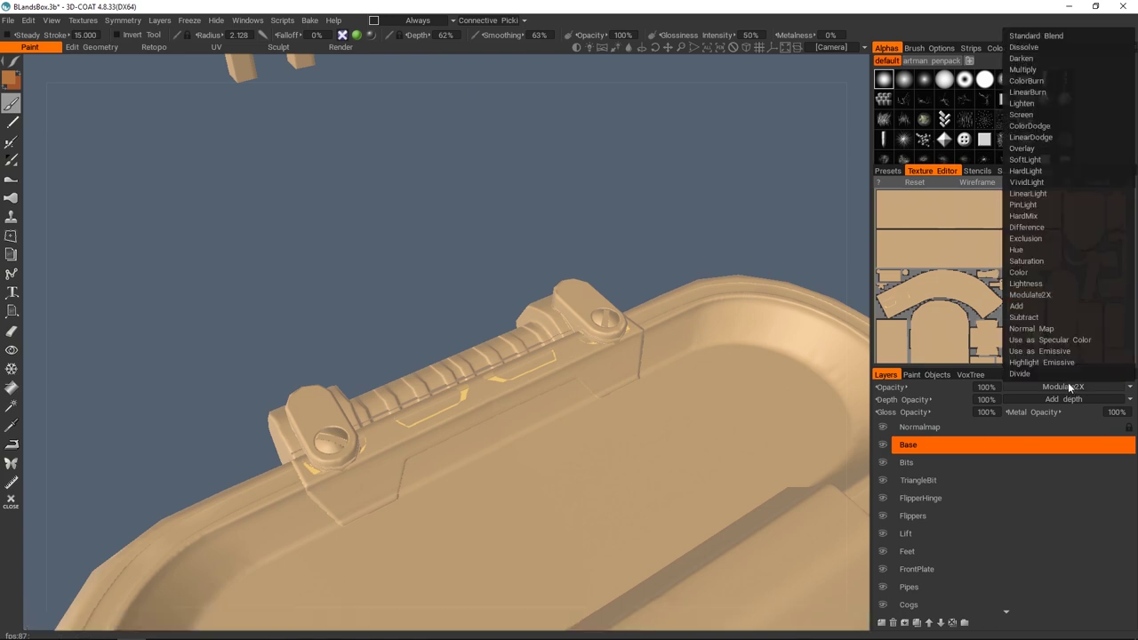
pyautogui.click(1053, 36)
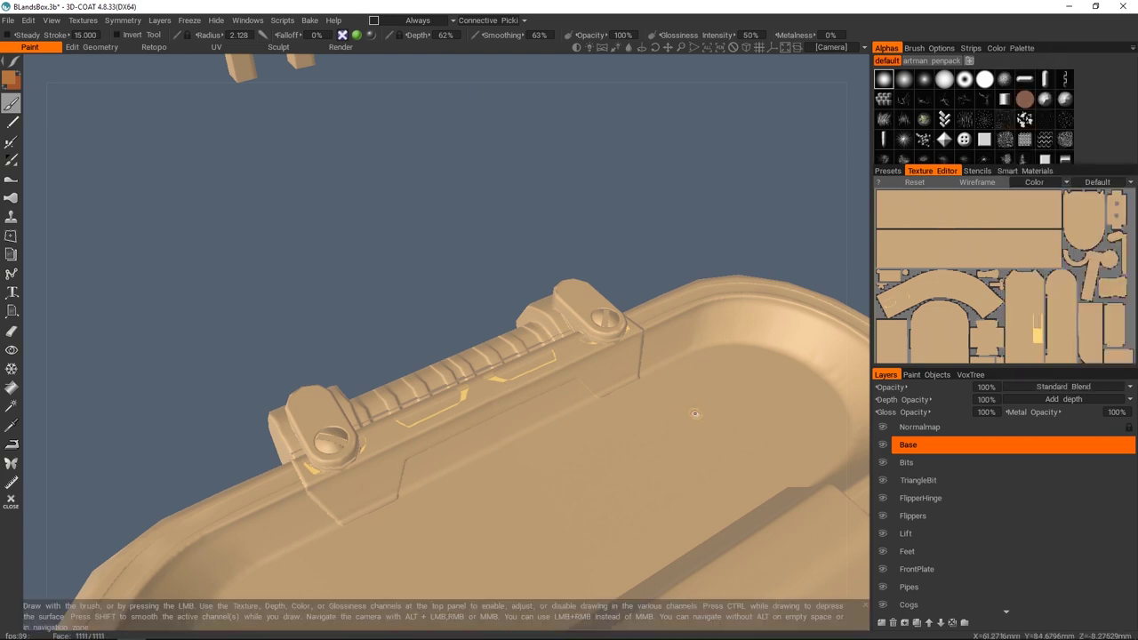
# - Change the Bits layer's blend mode to Standard Blend
pyautogui.click(943, 463)
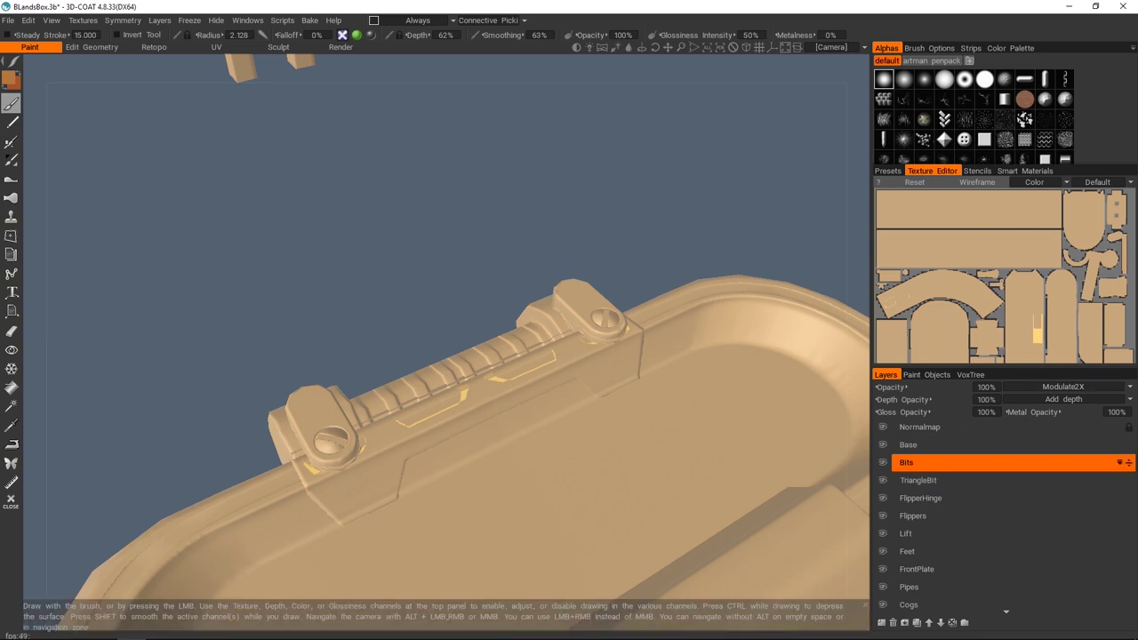
pyautogui.scroll(-3, 662, 516)
pyautogui.moveTo(662, 516); pyautogui.dragTo(609, 396, button='middle')
pyautogui.keyDown('alt'); pyautogui.moveTo(609, 397); pyautogui.dragTo(619, 358); pyautogui.keyUp('alt')
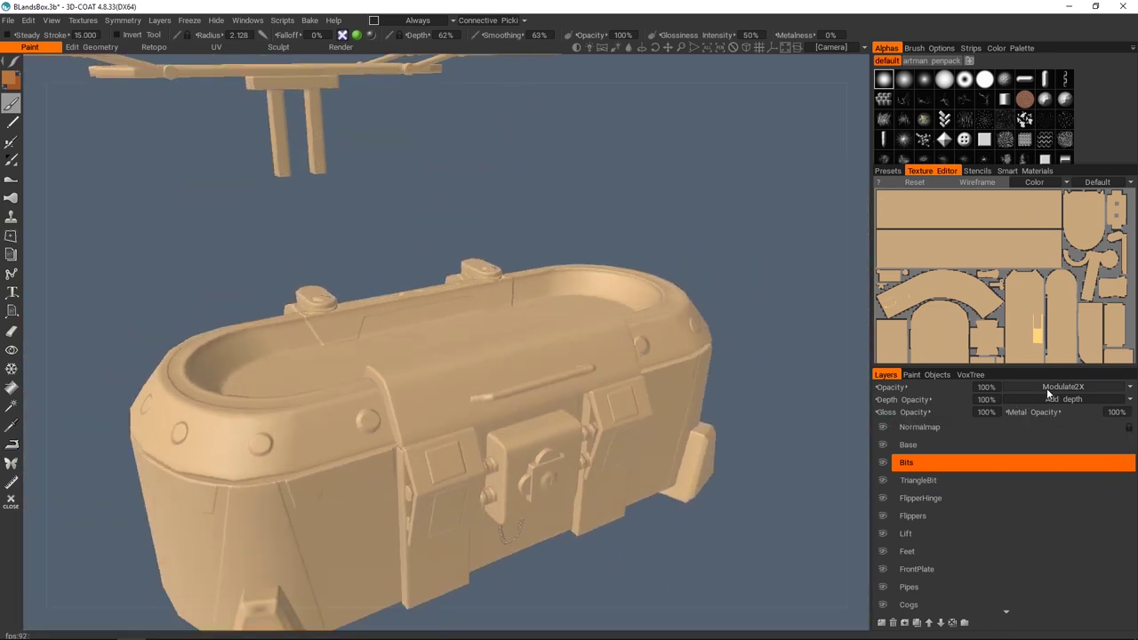
pyautogui.click(1046, 388)
pyautogui.click(1036, 45)
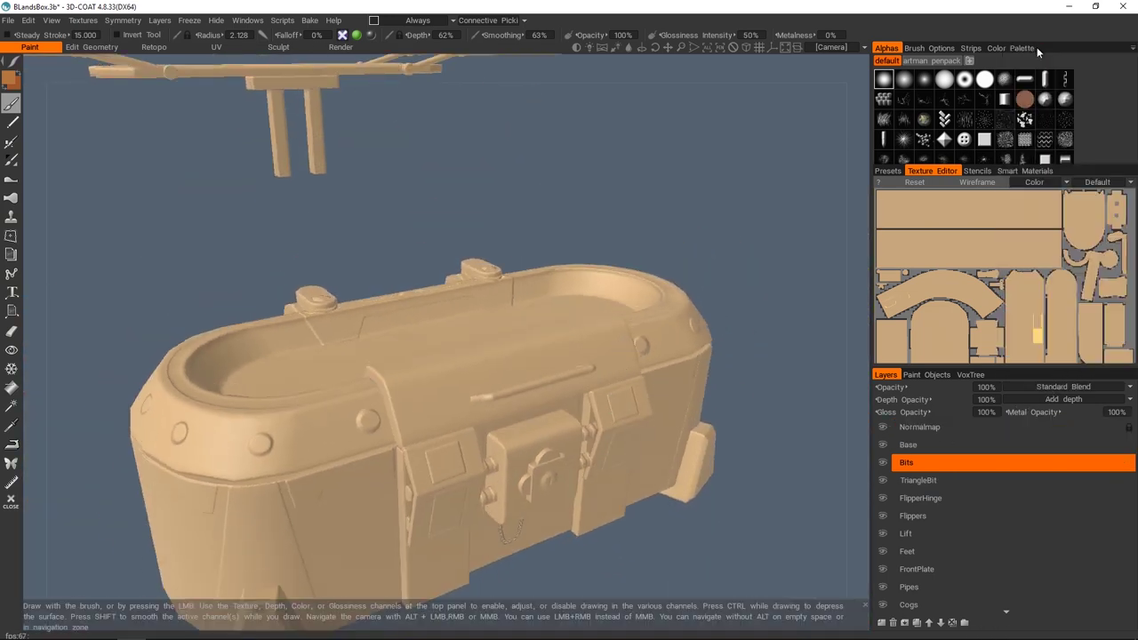
# - Set the TriangleBit, FlipperHinge and Flippers layers to Standard Blend
pyautogui.click(940, 480)
pyautogui.click(1046, 387)
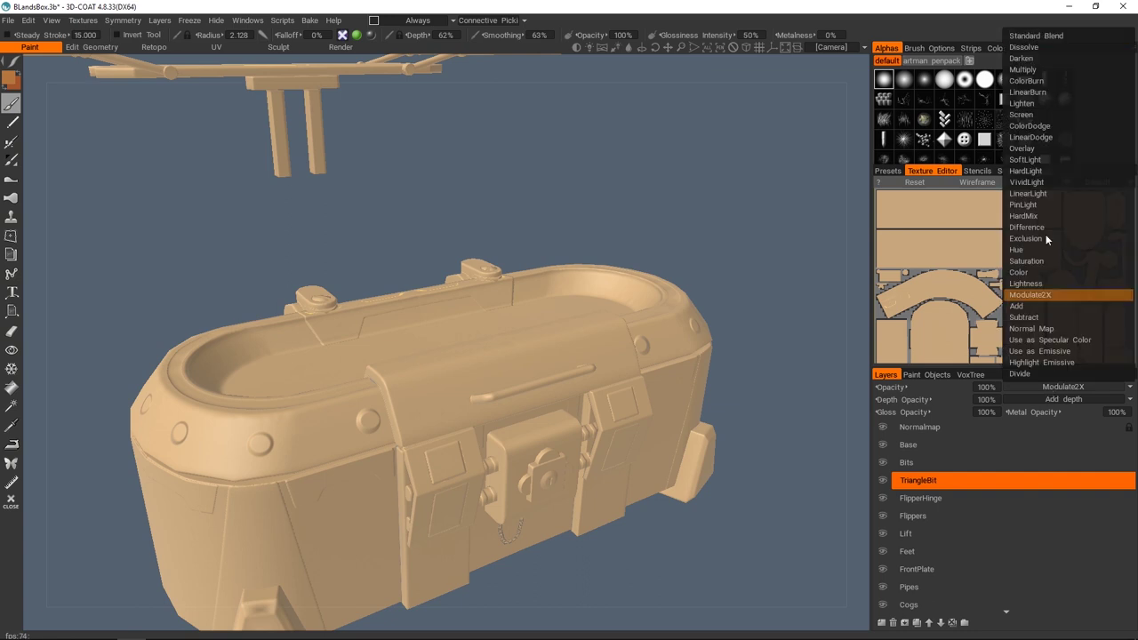
pyautogui.click(916, 500)
pyautogui.click(996, 516)
pyautogui.click(1037, 387)
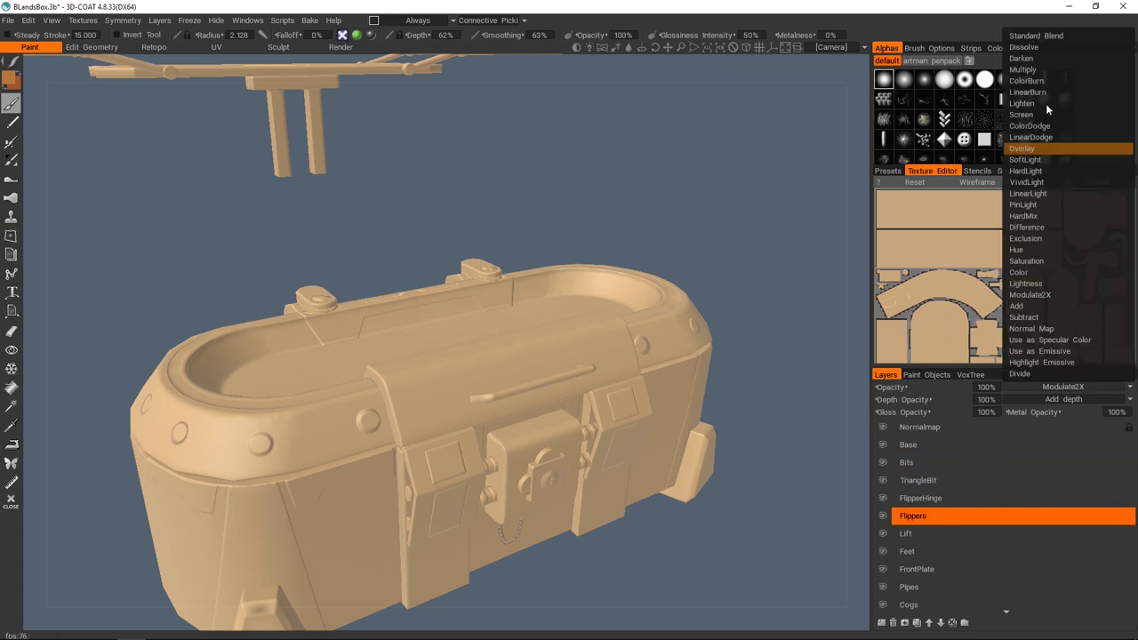
pyautogui.keyDown('alt'); pyautogui.moveTo(601, 332); pyautogui.dragTo(612, 381); pyautogui.keyUp('alt')
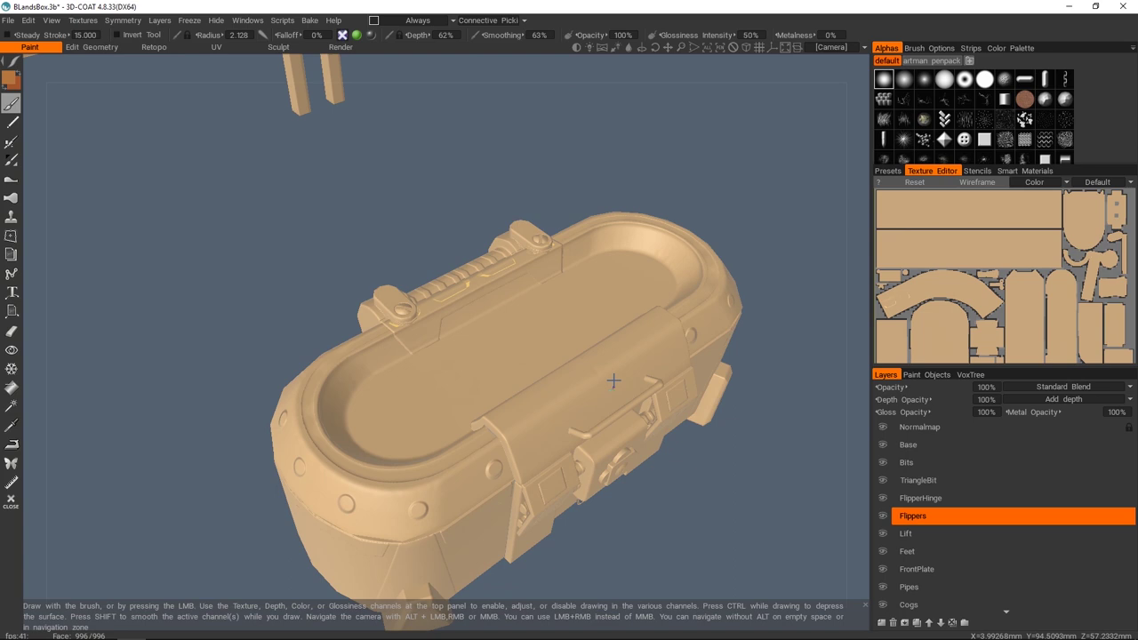
# - Set the Lift, Feet and FrontPlate layers to Standard Blend
pyautogui.scroll(-3, 612, 382)
pyautogui.keyDown('alt'); pyautogui.moveTo(613, 382); pyautogui.dragTo(617, 430, button='middle'); pyautogui.keyUp('alt')
pyautogui.click(940, 535)
pyautogui.click(932, 549)
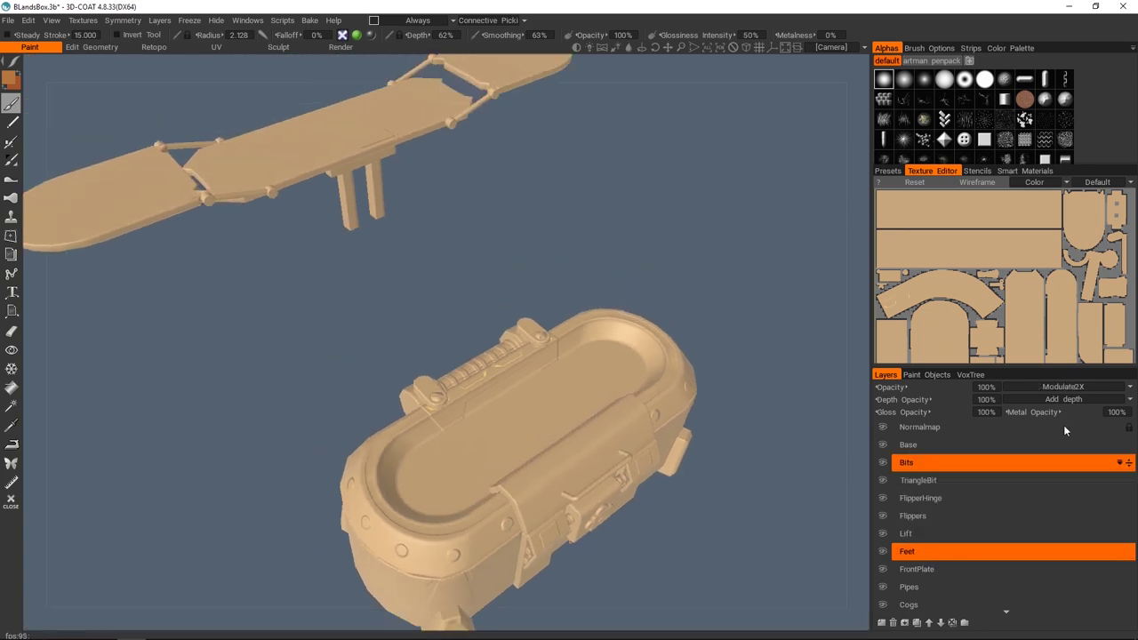
pyautogui.click(1064, 388)
pyautogui.click(920, 569)
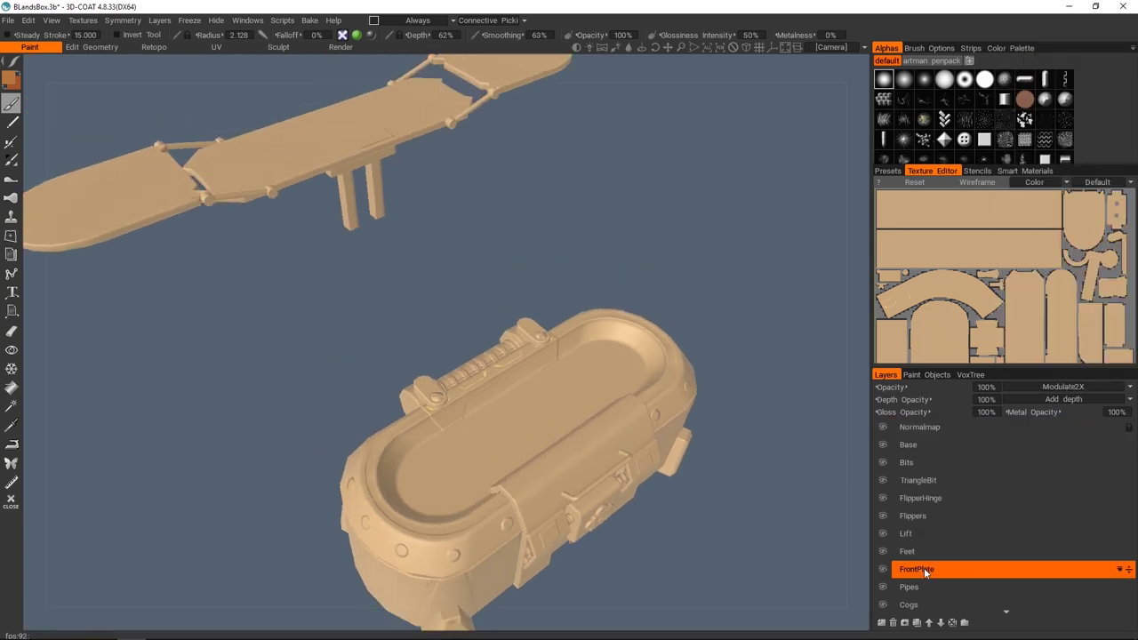
pyautogui.click(1046, 388)
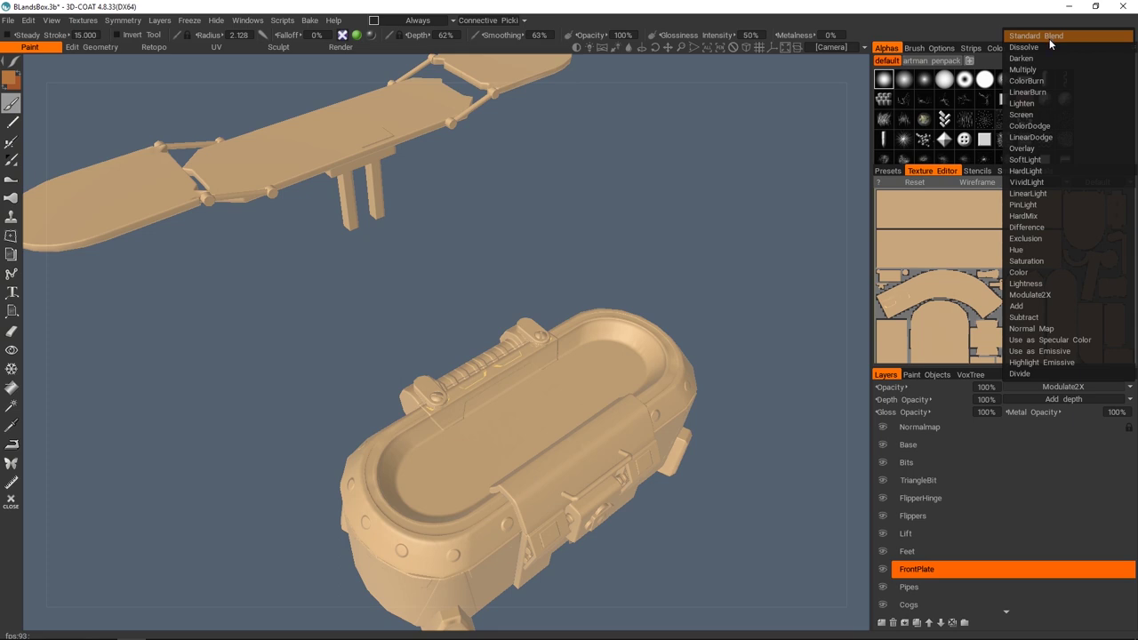
pyautogui.click(1049, 37)
# - Set the Pipes, Cogs and Lock layers to Standard Blend
pyautogui.scroll(-3, 980, 509)
pyautogui.click(964, 470)
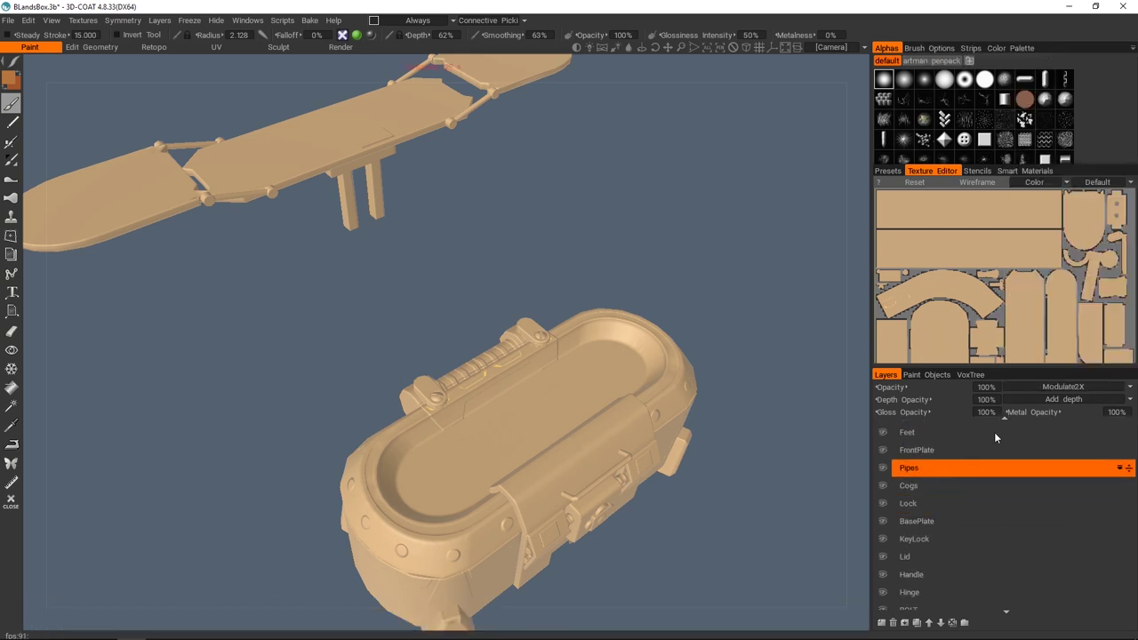
pyautogui.click(956, 485)
pyautogui.click(1063, 388)
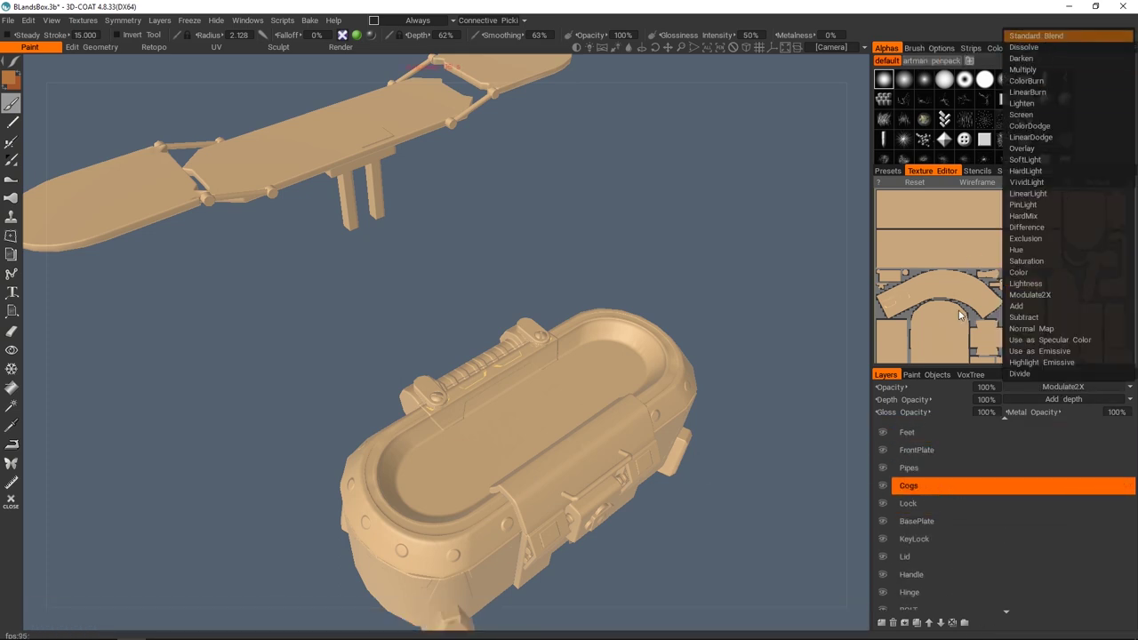
pyautogui.click(930, 503)
pyautogui.click(1058, 391)
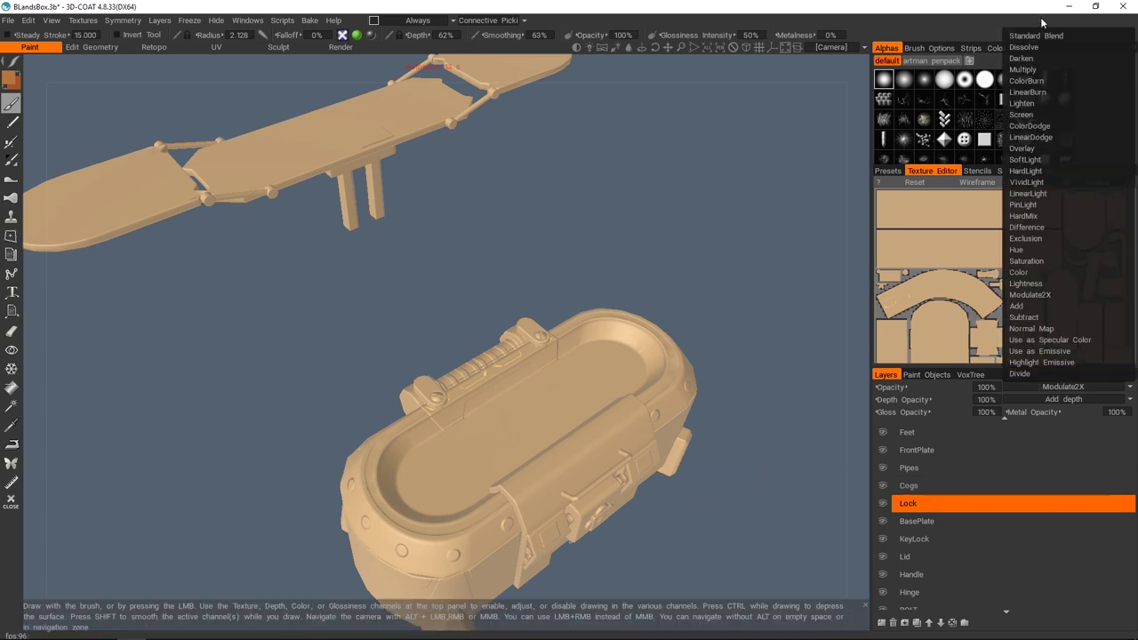
pyautogui.click(1035, 35)
# - Set the BasePlate, KeyLock and Lid layers to Standard Blend
pyautogui.click(917, 521)
pyautogui.click(929, 539)
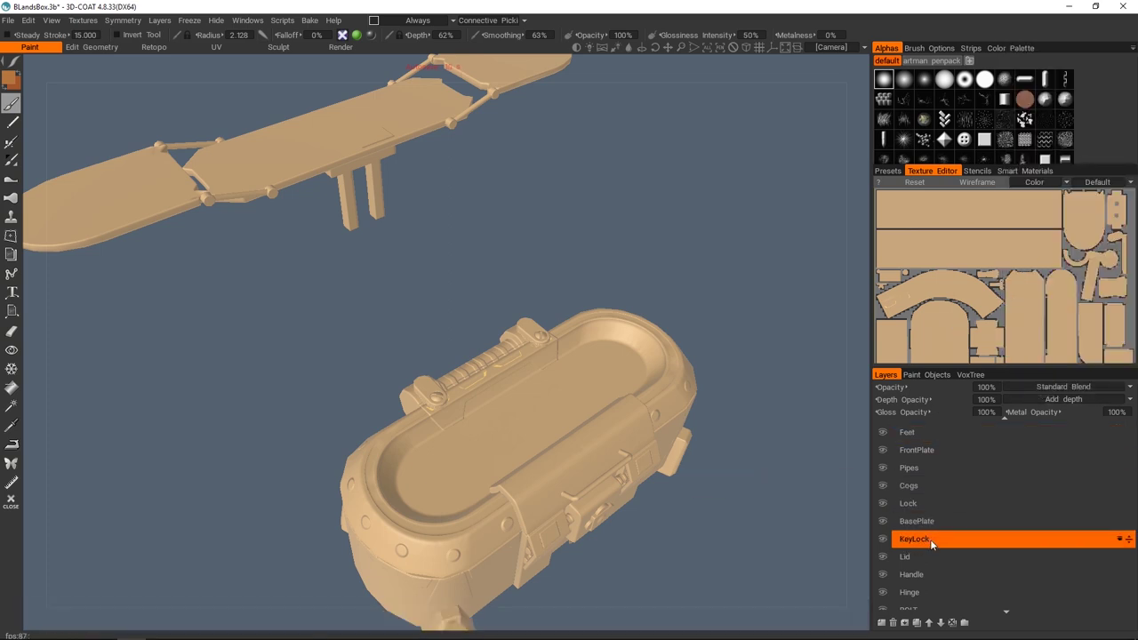
pyautogui.click(929, 558)
pyautogui.click(1049, 387)
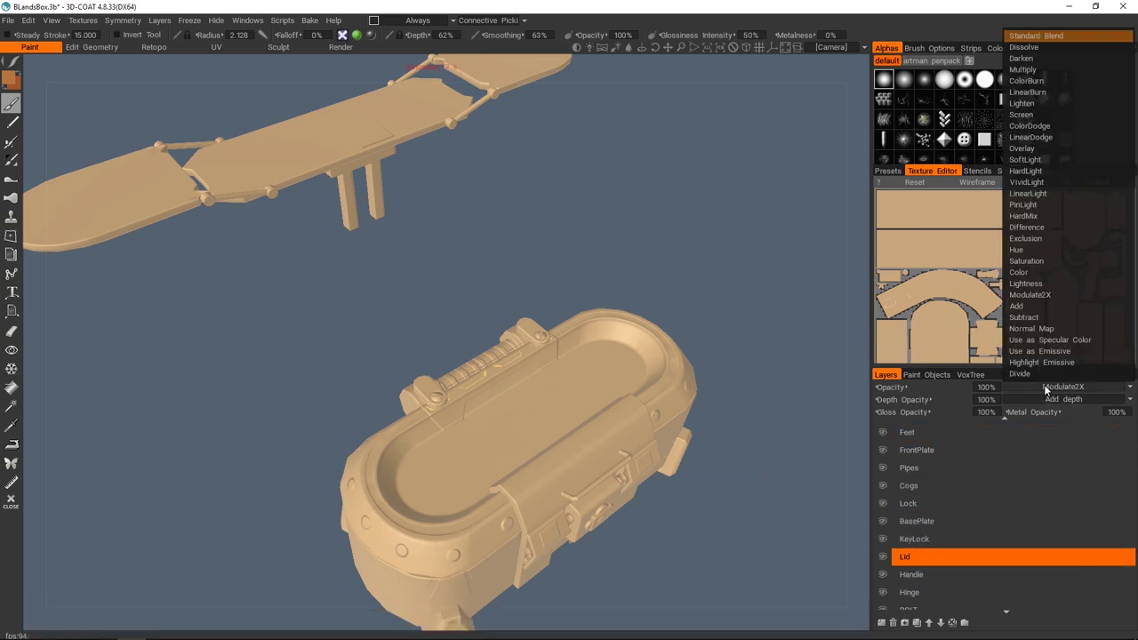
pyautogui.click(1036, 36)
pyautogui.scroll(-3, 972, 434)
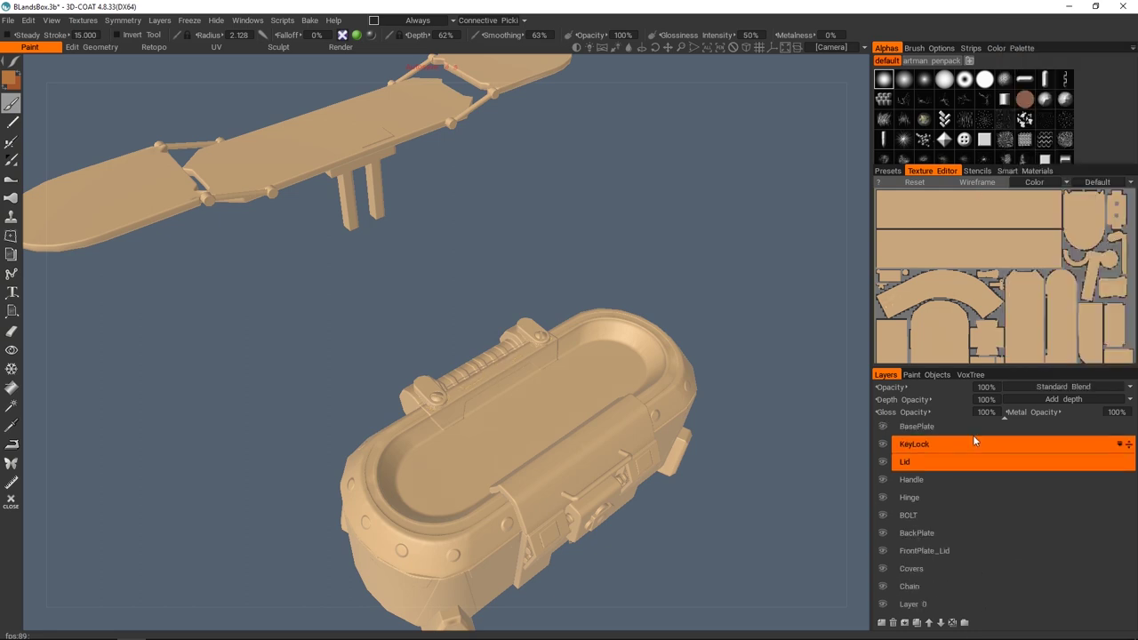
# - Set the Handle layer to Standard Blend, select the Hinge layer, and save the project
pyautogui.click(925, 482)
pyautogui.click(928, 500)
pyautogui.keyDown('alt'); pyautogui.moveTo(581, 494); pyautogui.dragTo(588, 402, button='middle'); pyautogui.keyUp('alt')
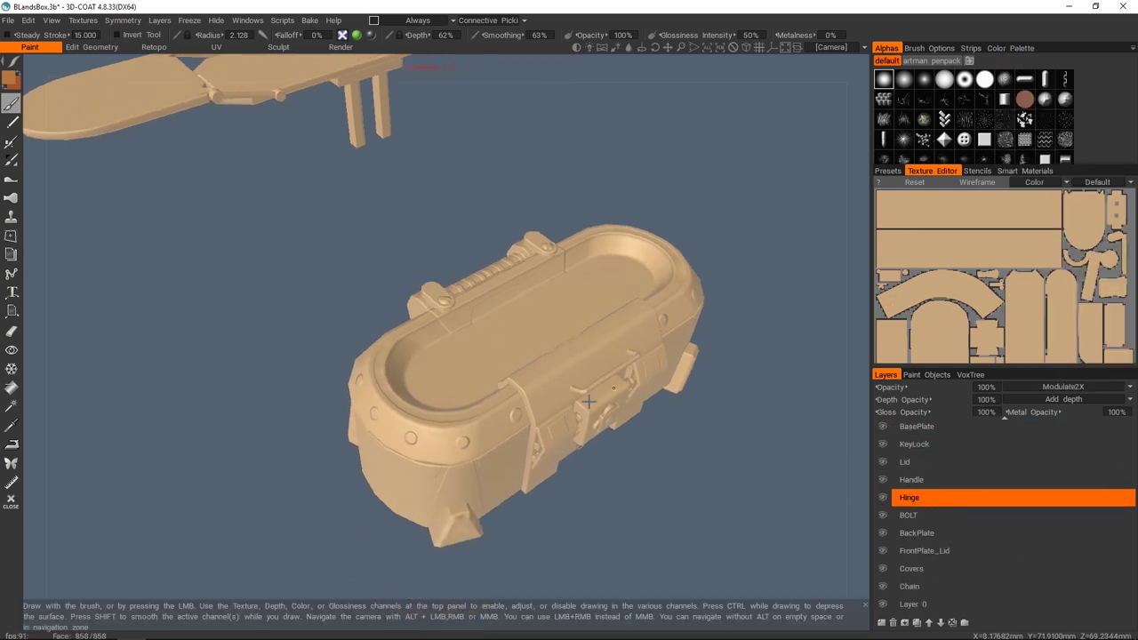
pyautogui.keyDown('alt'); pyautogui.moveTo(588, 402); pyautogui.dragTo(735, 364); pyautogui.keyUp('alt')
pyautogui.hotkey('ctrl', 's')
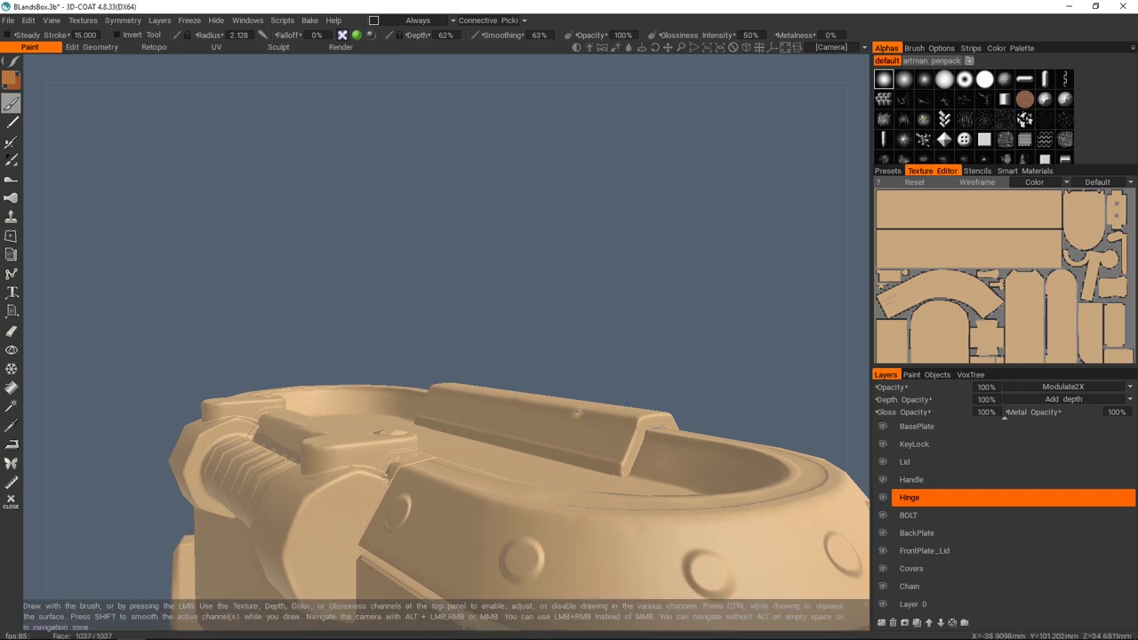
# - Check the box's colour in flat, unlit shading and return to the lit view
pyautogui.moveTo(632, 417)
pyautogui.keyDown('alt'); pyautogui.mouseDown()
pyautogui.moveTo(532, 399)
pyautogui.moveTo(504, 442)
pyautogui.moveTo(432, 388)
pyautogui.moveTo(640, 339)
pyautogui.moveTo(591, 418)
pyautogui.moveTo(553, 340)
pyautogui.moveTo(525, 380)
pyautogui.moveTo(546, 401)
pyautogui.moveTo(608, 378)
pyautogui.moveTo(465, 483)
pyautogui.moveTo(533, 407)
pyautogui.moveTo(256, 336)
pyautogui.moveTo(343, 386)
pyautogui.moveTo(528, 361)
pyautogui.moveTo(355, 353)
pyautogui.moveTo(474, 338)
pyautogui.moveTo(578, 412)
pyautogui.moveTo(525, 401)
pyautogui.moveTo(541, 374)
pyautogui.moveTo(960, 366)
pyautogui.mouseUp(); pyautogui.keyUp('alt')
pyautogui.scroll(6, 937, 575)
pyautogui.press('1')
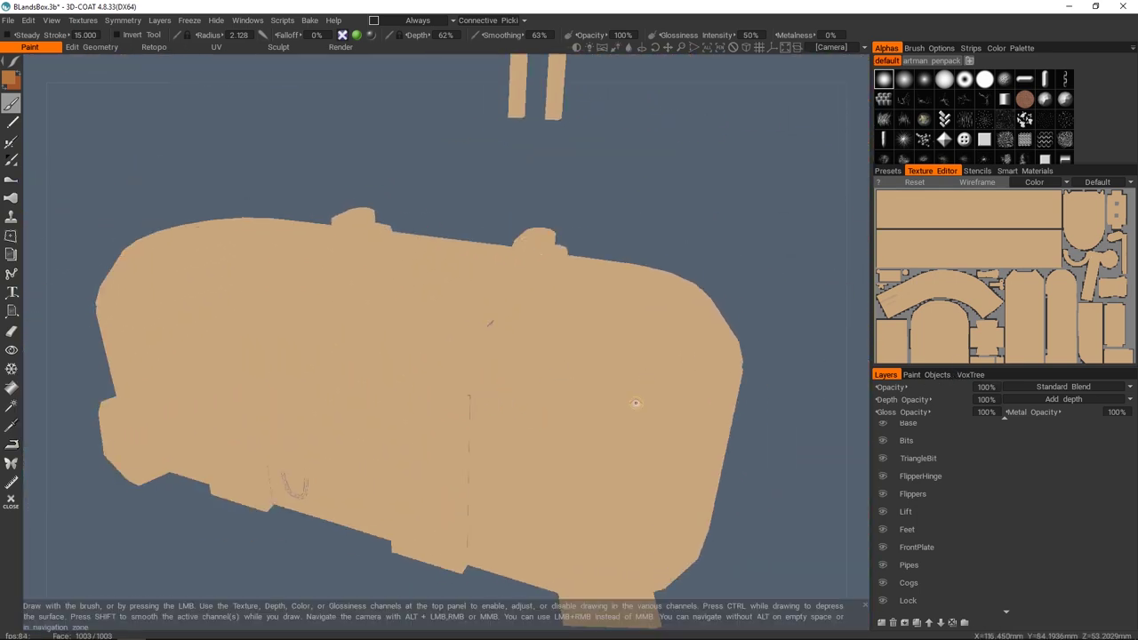
pyautogui.keyDown('alt'); pyautogui.moveTo(635, 403); pyautogui.dragTo(604, 358); pyautogui.keyUp('alt')
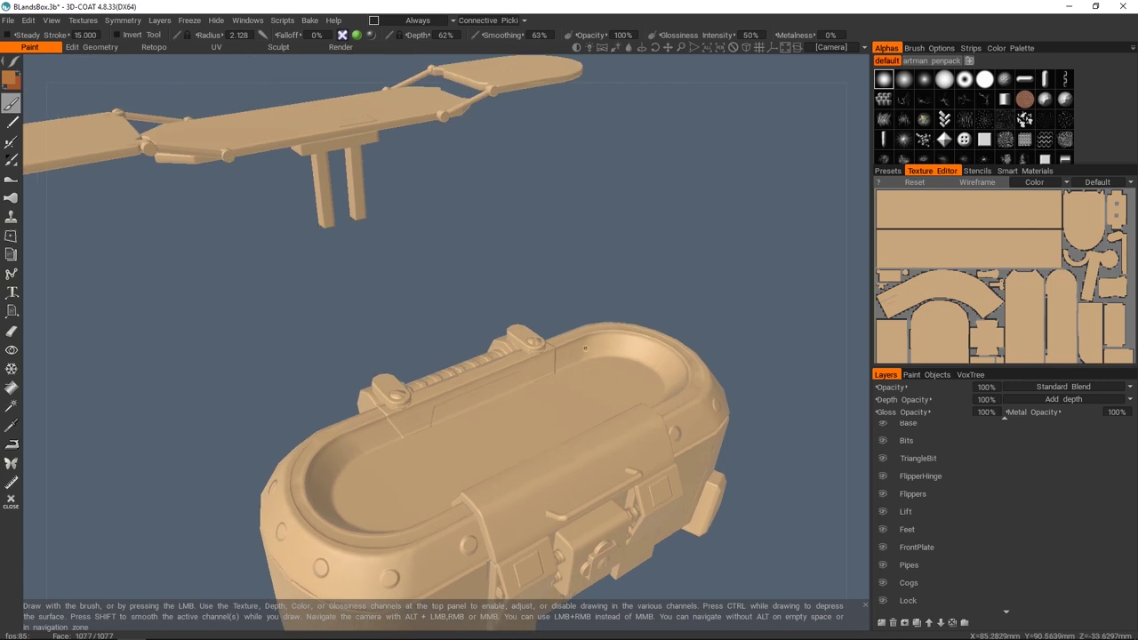
# - Show only the Normalmap layer, with the bevelled line on the lift platform's top surface in close-up
pyautogui.keyDown('alt'); pyautogui.moveTo(585, 348); pyautogui.dragTo(538, 291, button='middle'); pyautogui.keyUp('alt')
pyautogui.keyDown('alt'); pyautogui.moveTo(538, 291); pyautogui.dragTo(542, 363); pyautogui.keyUp('alt')
pyautogui.keyDown('alt'); pyautogui.moveTo(542, 363); pyautogui.dragTo(590, 376, button='right'); pyautogui.keyUp('alt')
pyautogui.scroll(2, 964, 449)
pyautogui.keyDown('alt'); pyautogui.click(884, 428); pyautogui.keyUp('alt')
pyautogui.moveTo(591, 376)
pyautogui.keyDown('alt'); pyautogui.mouseDown()
pyautogui.moveTo(391, 347)
pyautogui.moveTo(456, 284)
pyautogui.moveTo(578, 389)
pyautogui.moveTo(590, 363)
pyautogui.mouseUp(); pyautogui.keyUp('alt')
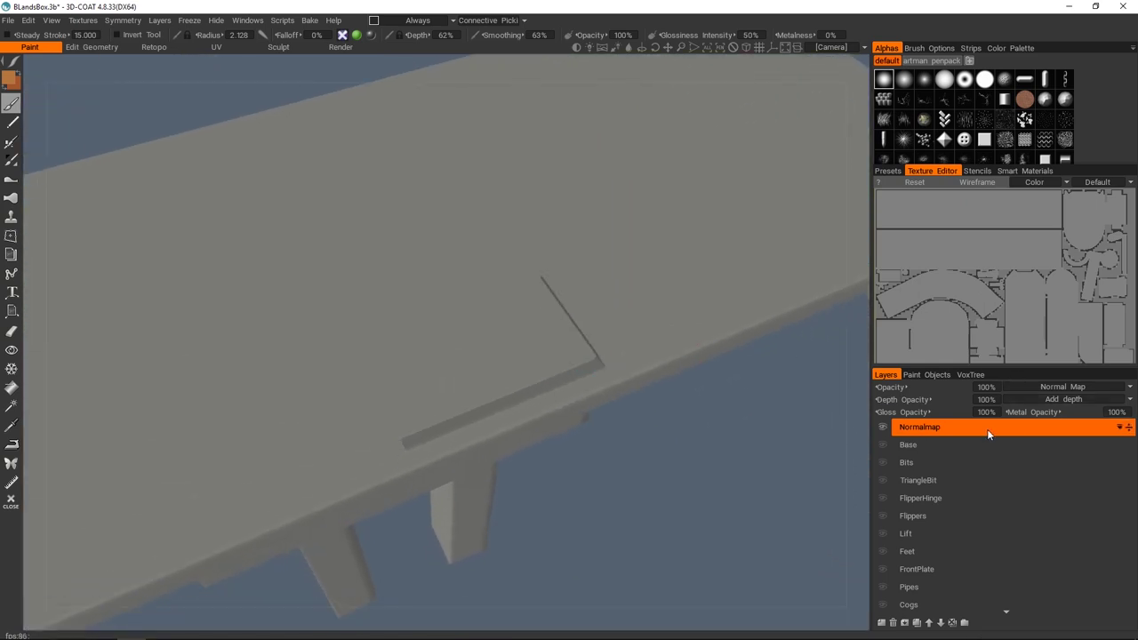
# - Change the Normalmap layer's blend mode to Standard Blend
pyautogui.click(1042, 387)
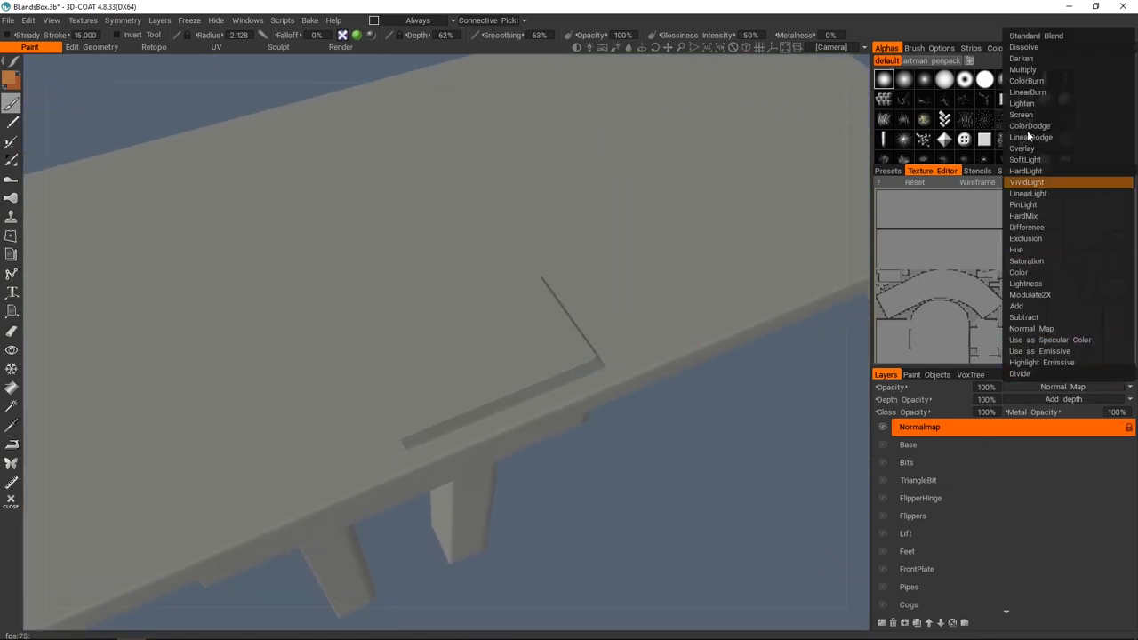
pyautogui.click(1044, 38)
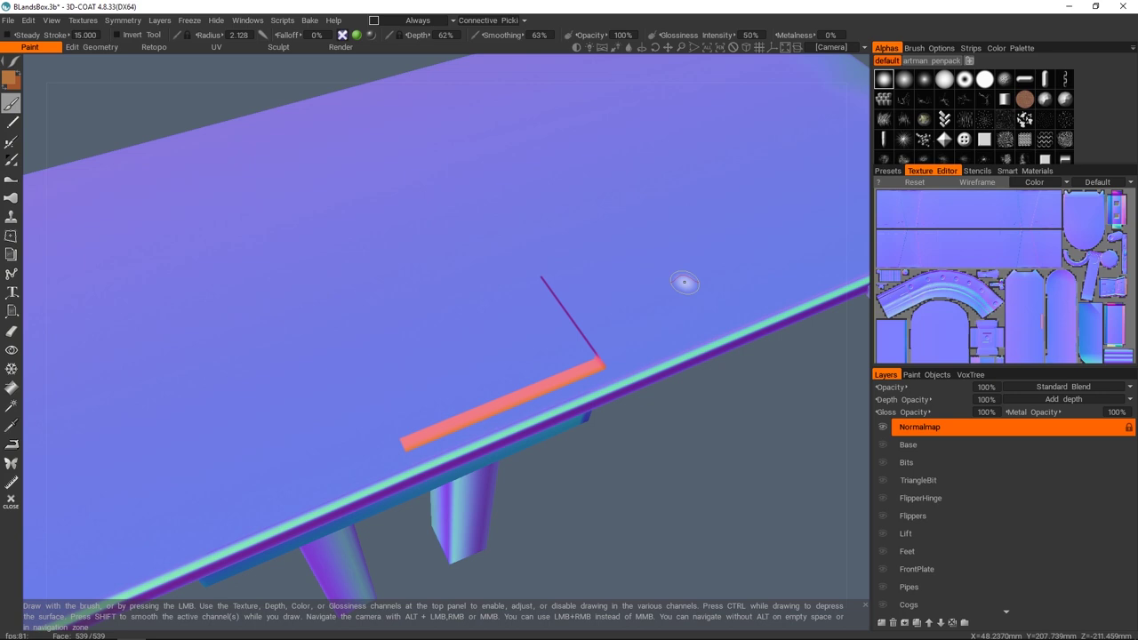
pyautogui.keyDown('alt'); pyautogui.moveTo(684, 283); pyautogui.dragTo(587, 320); pyautogui.keyUp('alt')
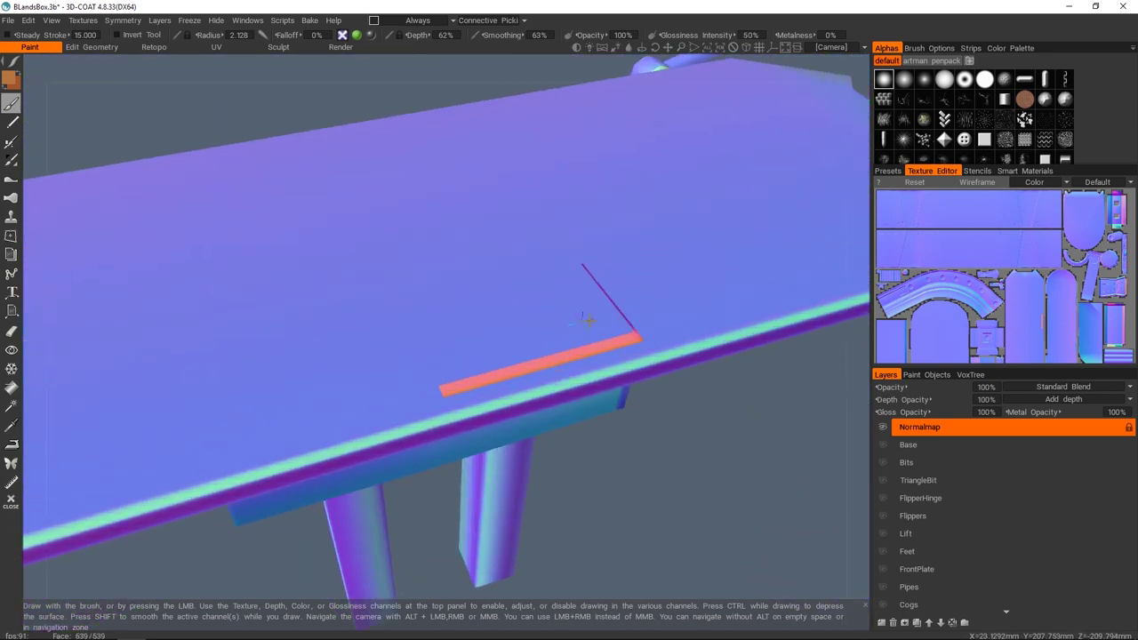
# - Detach the Normalmap layer's texture, duplicate the layer, and select the copy for painting
pyautogui.rightClick(949, 427)
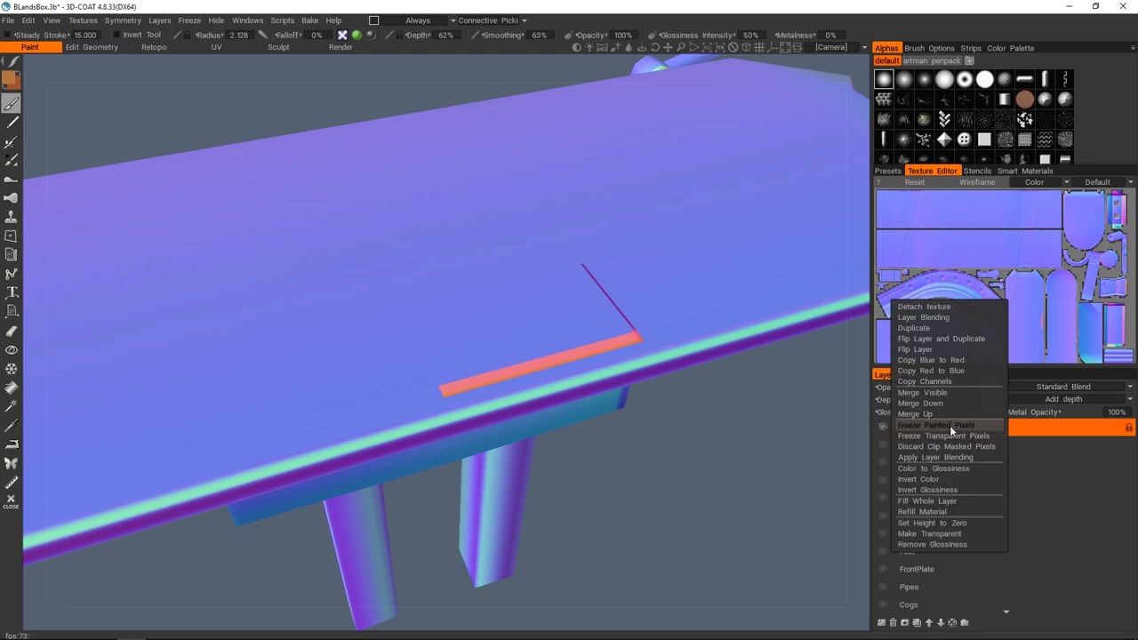
pyautogui.click(939, 306)
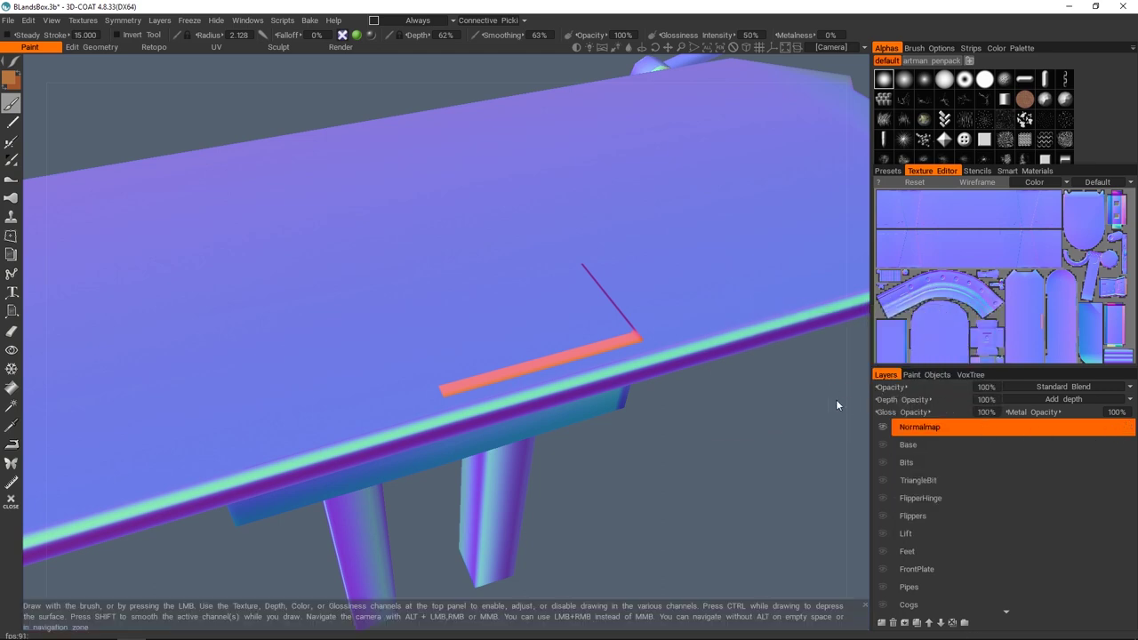
pyautogui.keyDown('alt'); pyautogui.moveTo(657, 311); pyautogui.dragTo(646, 346); pyautogui.keyUp('alt')
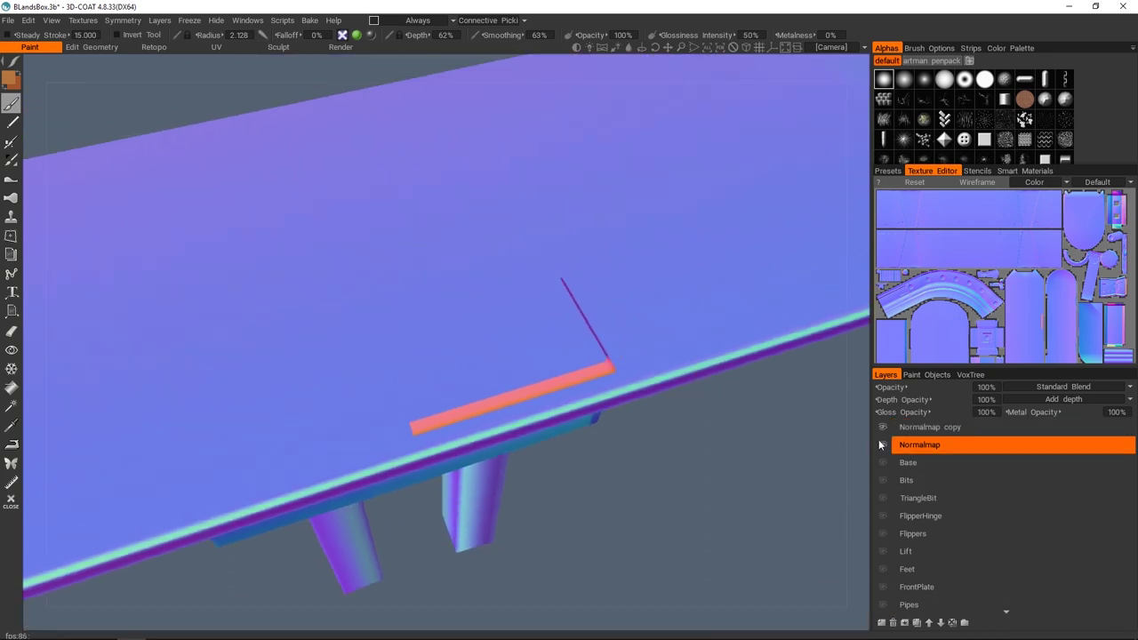
pyautogui.click(922, 427)
# - Paint over the thin line and orange strip on the lift platform with sampled surrounding blue, and smooth the patch
pyautogui.moveTo(626, 333)
pyautogui.mouseDown(button='middle')
pyautogui.moveTo(614, 355)
pyautogui.moveTo(634, 338)
pyautogui.mouseUp(button='middle')
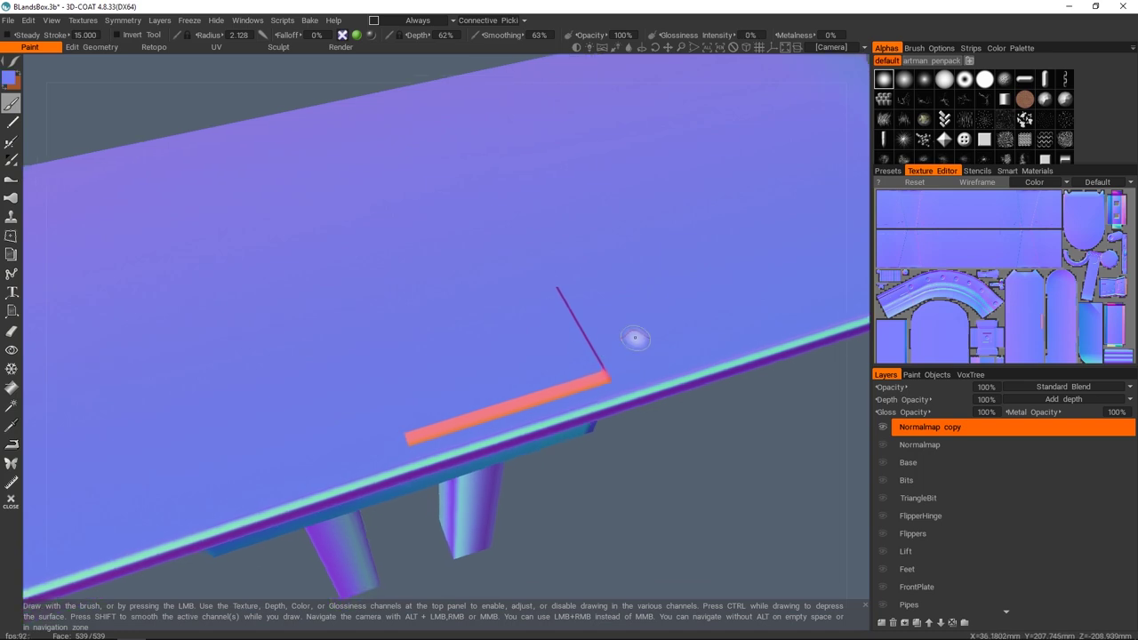
pyautogui.press('e')
pyautogui.click(525, 312)
pyautogui.keyDown('alt'); pyautogui.moveTo(630, 348); pyautogui.dragTo(644, 328); pyautogui.keyUp('alt')
pyautogui.moveTo(643, 328)
pyautogui.mouseDown(button='middle')
pyautogui.moveTo(656, 315)
pyautogui.moveTo(622, 328)
pyautogui.mouseUp(button='middle')
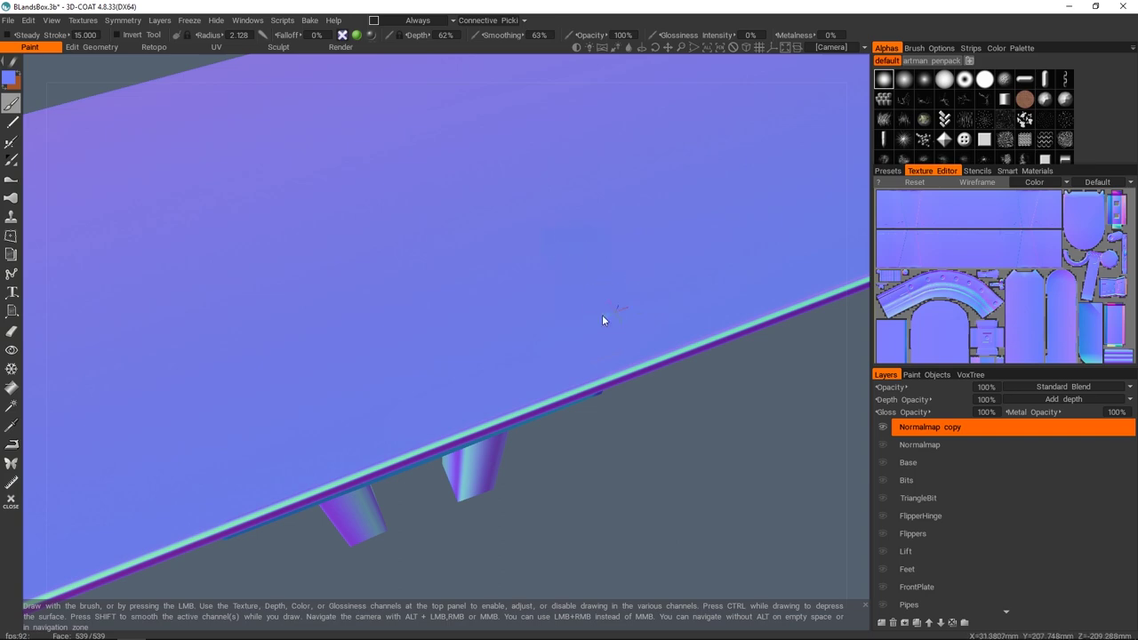
pyautogui.keyDown('alt'); pyautogui.moveTo(603, 314); pyautogui.dragTo(601, 362); pyautogui.keyUp('alt')
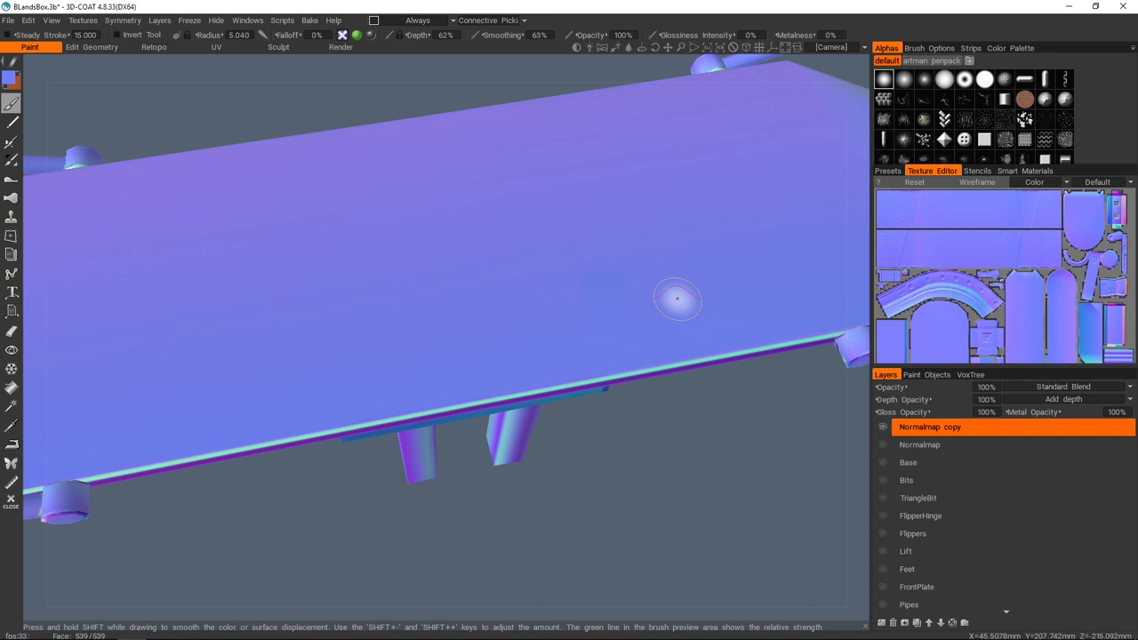
# - Switch the Normalmap copy layer to Normal Map blending and examine the lift platform and the box's rear hinge cap
pyautogui.click(1056, 386)
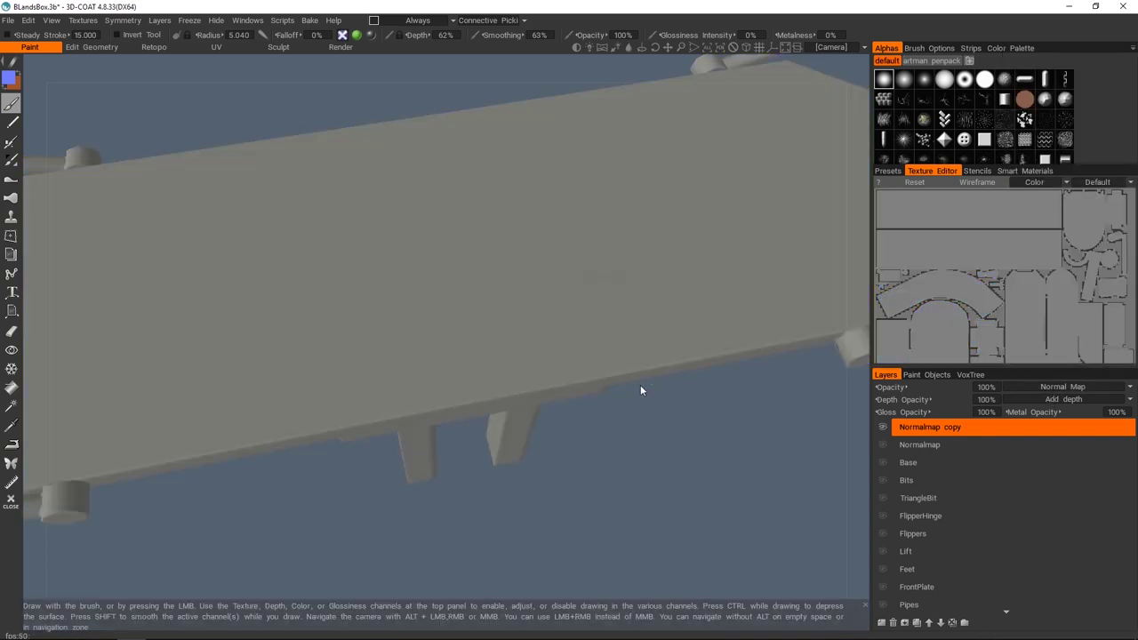
pyautogui.keyDown('alt'); pyautogui.moveTo(641, 387); pyautogui.dragTo(647, 329); pyautogui.keyUp('alt')
pyautogui.scroll(-5, 648, 329)
pyautogui.keyDown('alt'); pyautogui.moveTo(608, 375); pyautogui.dragTo(664, 426); pyautogui.keyUp('alt')
pyautogui.keyDown('alt'); pyautogui.moveTo(664, 427); pyautogui.dragTo(471, 301, button='middle'); pyautogui.keyUp('alt')
pyautogui.keyDown('alt'); pyautogui.moveTo(471, 301); pyautogui.dragTo(484, 291); pyautogui.keyUp('alt')
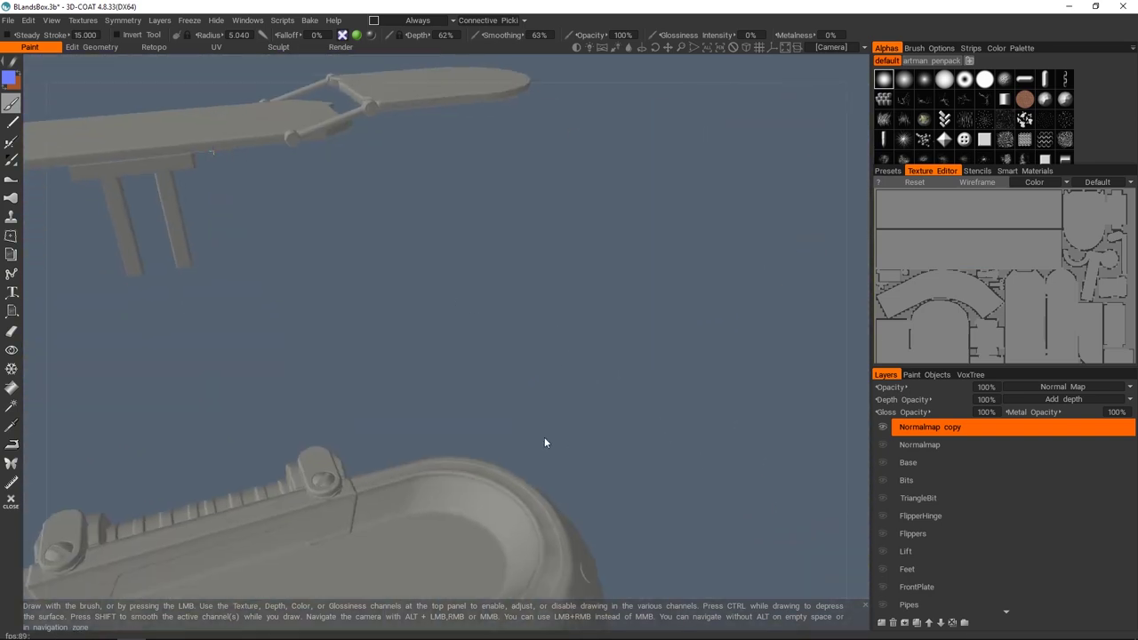
pyautogui.keyDown('alt'); pyautogui.moveTo(544, 436); pyautogui.dragTo(667, 322, button='middle'); pyautogui.keyUp('alt')
pyautogui.scroll(5, 595, 358)
pyautogui.keyDown('alt'); pyautogui.moveTo(596, 358); pyautogui.dragTo(502, 358); pyautogui.keyUp('alt')
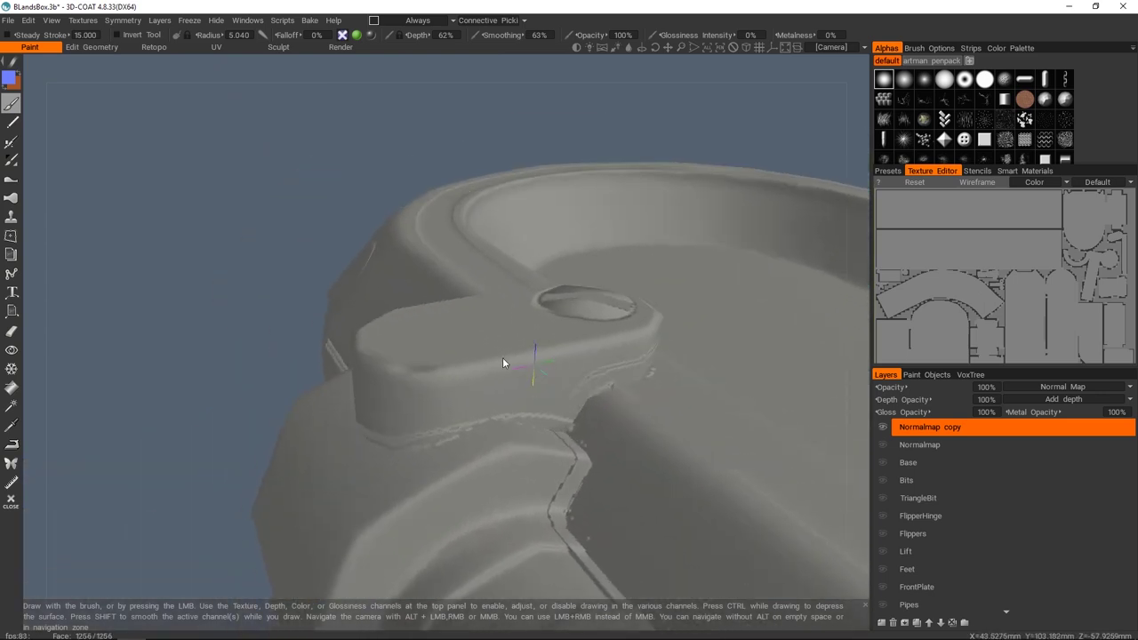
# - Return the Normalmap copy layer to Standard Blend and paint out the seam lines around the hinge cap's outer base
pyautogui.click(1053, 386)
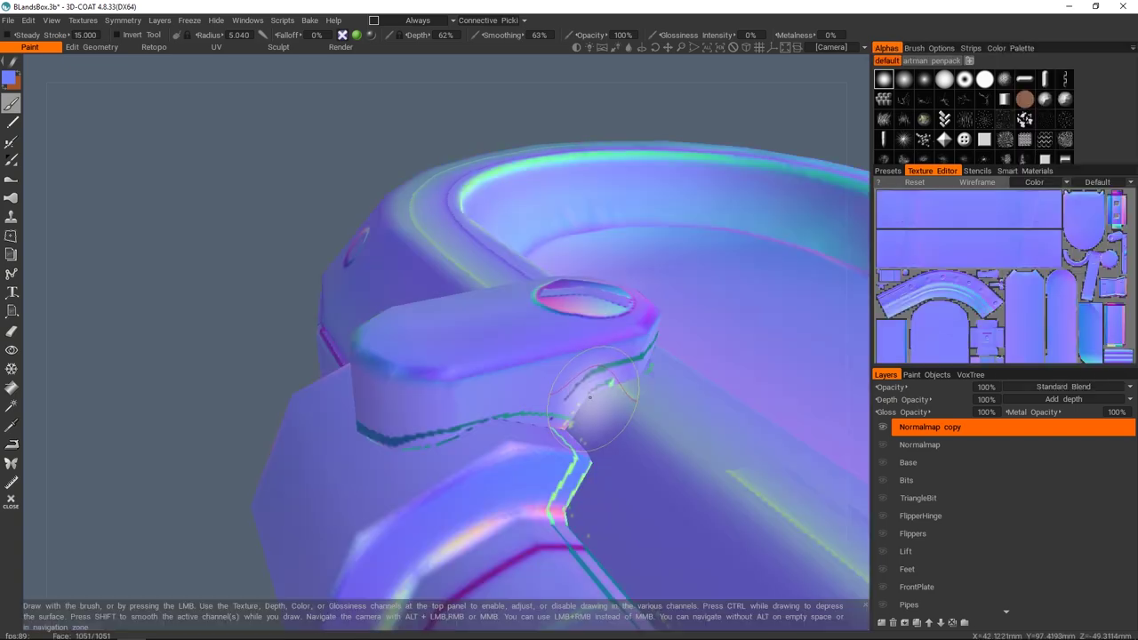
pyautogui.keyDown('alt'); pyautogui.moveTo(597, 391); pyautogui.dragTo(529, 351); pyautogui.keyUp('alt')
pyautogui.moveTo(449, 371)
pyautogui.keyDown('alt'); pyautogui.mouseDown()
pyautogui.moveTo(404, 351)
pyautogui.moveTo(450, 356)
pyautogui.moveTo(407, 382)
pyautogui.moveTo(492, 333)
pyautogui.moveTo(462, 355)
pyautogui.moveTo(467, 333)
pyautogui.moveTo(447, 334)
pyautogui.moveTo(466, 376)
pyautogui.moveTo(422, 384)
pyautogui.mouseUp(); pyautogui.keyUp('alt')
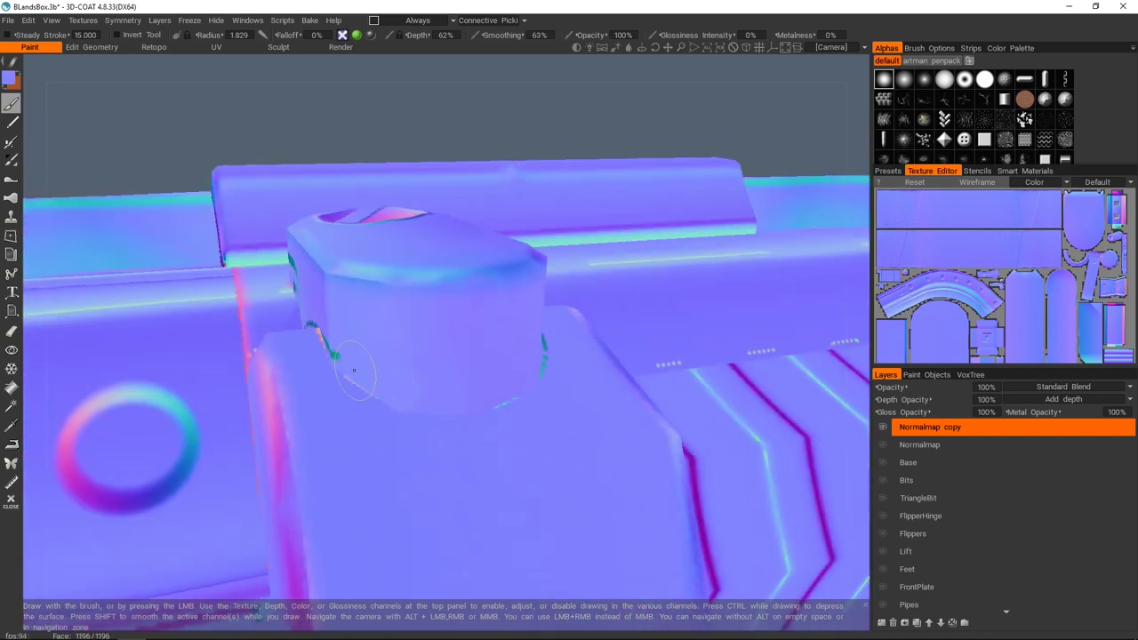
pyautogui.keyDown('alt'); pyautogui.moveTo(353, 370); pyautogui.dragTo(368, 355); pyautogui.keyUp('alt')
pyautogui.moveTo(455, 355)
pyautogui.keyDown('alt'); pyautogui.mouseDown()
pyautogui.moveTo(414, 411)
pyautogui.moveTo(387, 397)
pyautogui.moveTo(345, 418)
pyautogui.mouseUp(); pyautogui.keyUp('alt')
# - Paint over the jagged green and dark marks where the hinge cap's side meets the ribbed hinge
pyautogui.keyDown('alt'); pyautogui.moveTo(472, 309); pyautogui.dragTo(289, 374); pyautogui.keyUp('alt')
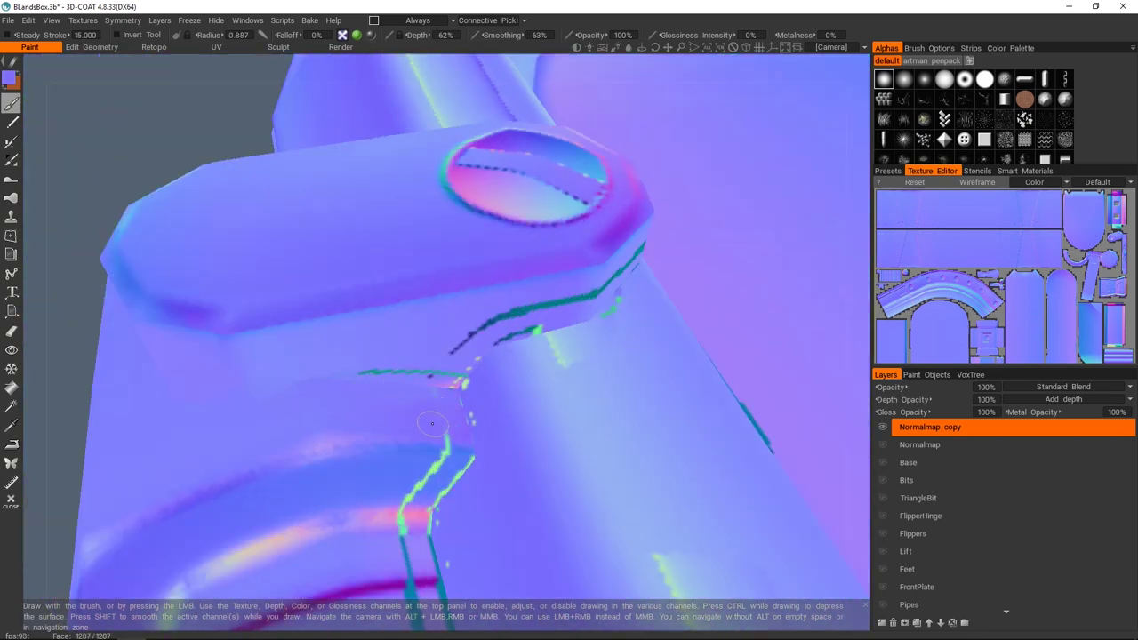
pyautogui.keyDown('alt'); pyautogui.moveTo(374, 349); pyautogui.dragTo(372, 377); pyautogui.keyUp('alt')
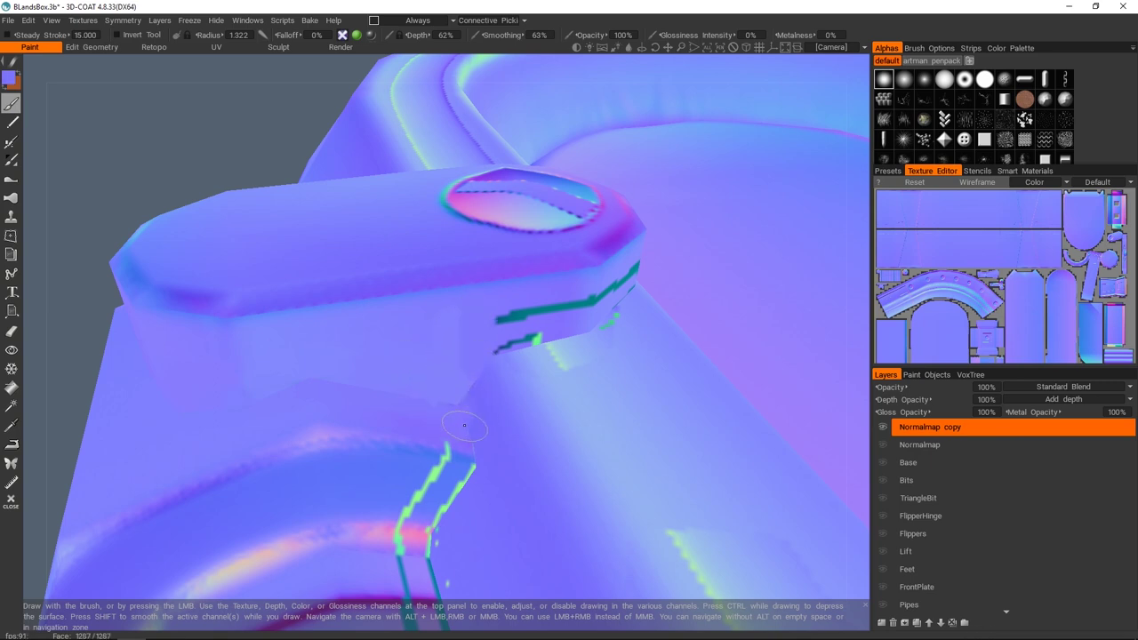
pyautogui.keyDown('alt'); pyautogui.moveTo(455, 421); pyautogui.dragTo(428, 422); pyautogui.keyUp('alt')
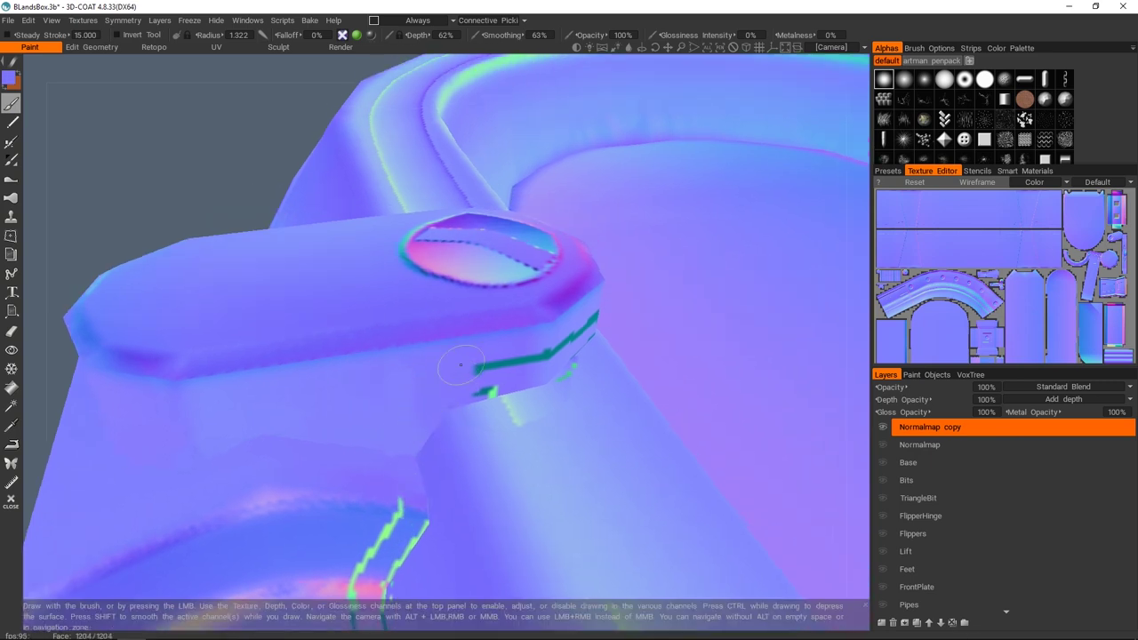
# - Paint over the jagged teal and green lines around the hinge cap's rounded end and side, sampling nearby colours
pyautogui.keyDown('alt'); pyautogui.moveTo(468, 367); pyautogui.dragTo(362, 464); pyautogui.keyUp('alt')
pyautogui.moveTo(438, 422); pyautogui.dragTo(460, 422)
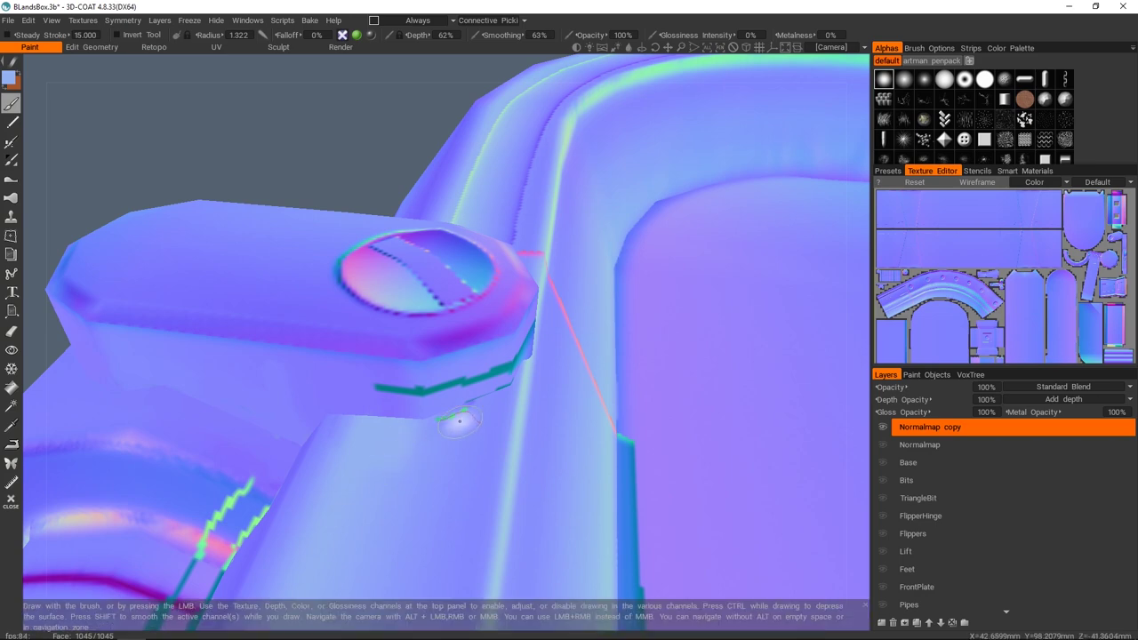
pyautogui.press('v')
pyautogui.click(392, 389)
pyautogui.press('v')
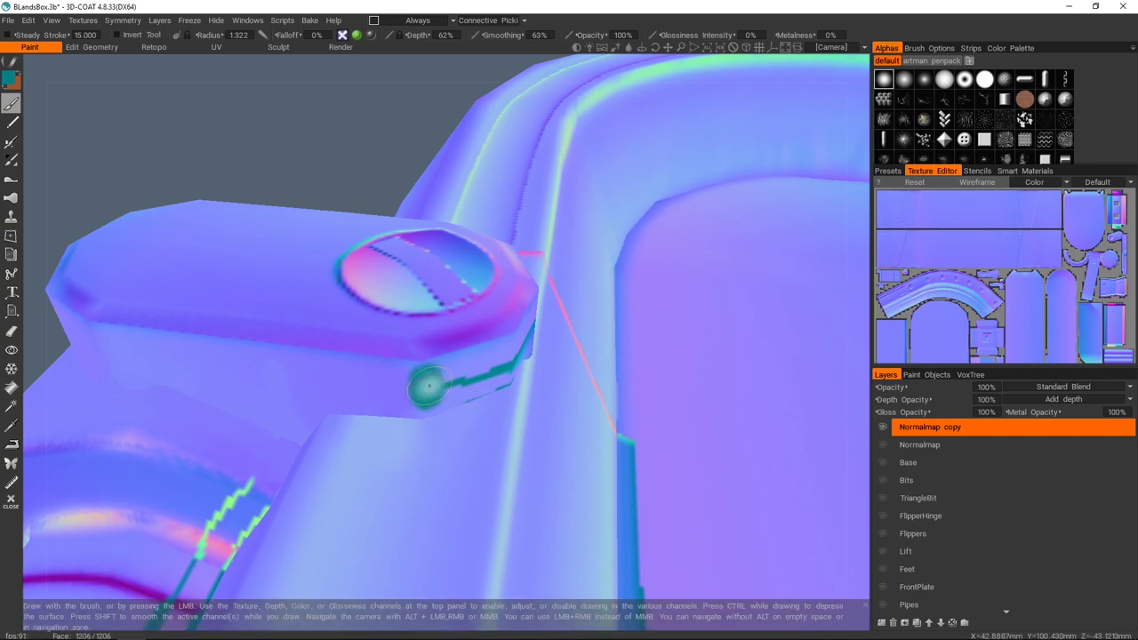
pyautogui.moveTo(437, 380)
pyautogui.keyDown('alt'); pyautogui.mouseDown()
pyautogui.moveTo(411, 391)
pyautogui.moveTo(384, 374)
pyautogui.moveTo(435, 412)
pyautogui.moveTo(420, 390)
pyautogui.moveTo(381, 380)
pyautogui.mouseUp(); pyautogui.keyUp('alt')
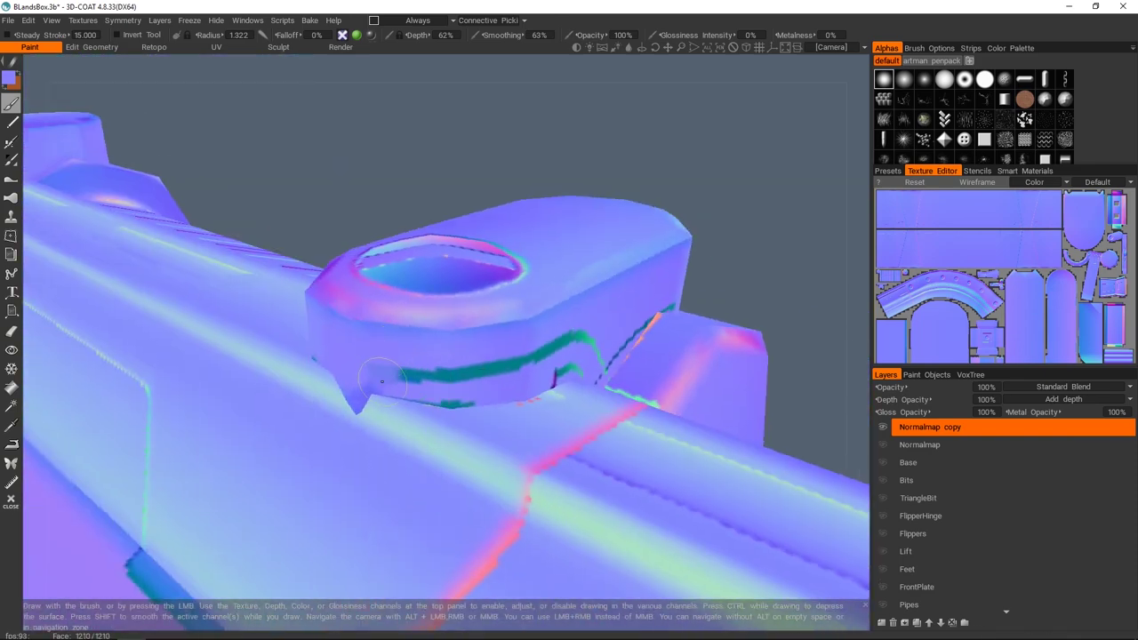
pyautogui.keyDown('alt'); pyautogui.moveTo(449, 365); pyautogui.dragTo(350, 404); pyautogui.keyUp('alt')
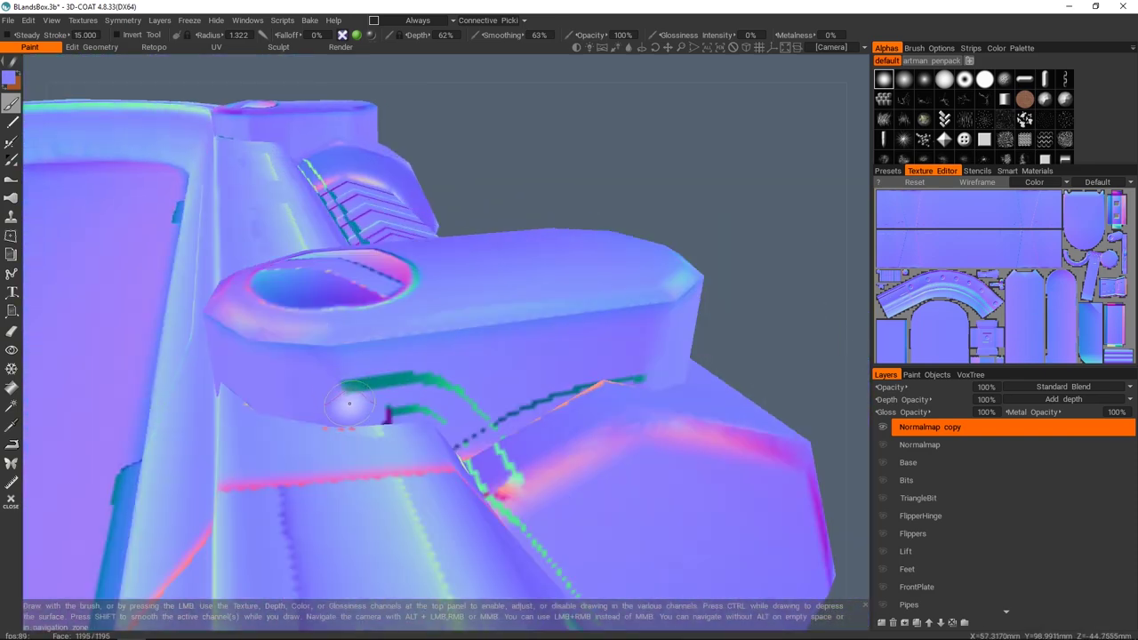
pyautogui.moveTo(465, 444)
pyautogui.keyDown('alt'); pyautogui.mouseDown()
pyautogui.moveTo(412, 367)
pyautogui.moveTo(511, 386)
pyautogui.mouseUp(); pyautogui.keyUp('alt')
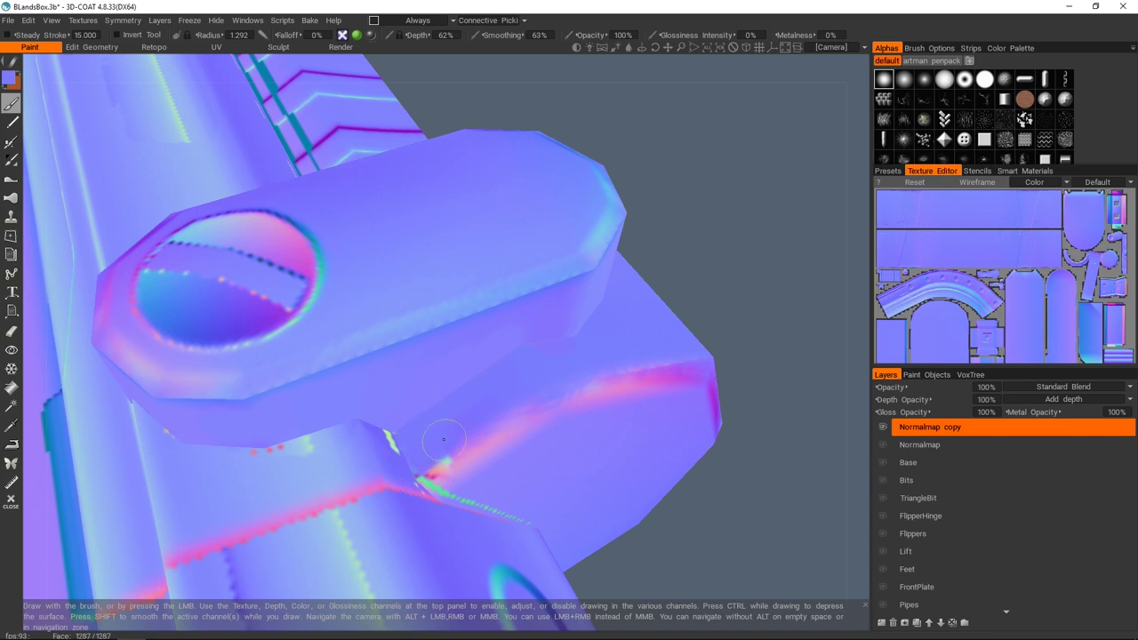
# - Paint out the green marks where the hinge cap, tube and outer base meet, continuing the pink bevel with sampled colour
pyautogui.moveTo(508, 375)
pyautogui.keyDown('alt'); pyautogui.mouseDown()
pyautogui.moveTo(568, 359)
pyautogui.moveTo(509, 291)
pyautogui.moveTo(410, 322)
pyautogui.mouseUp(); pyautogui.keyUp('alt')
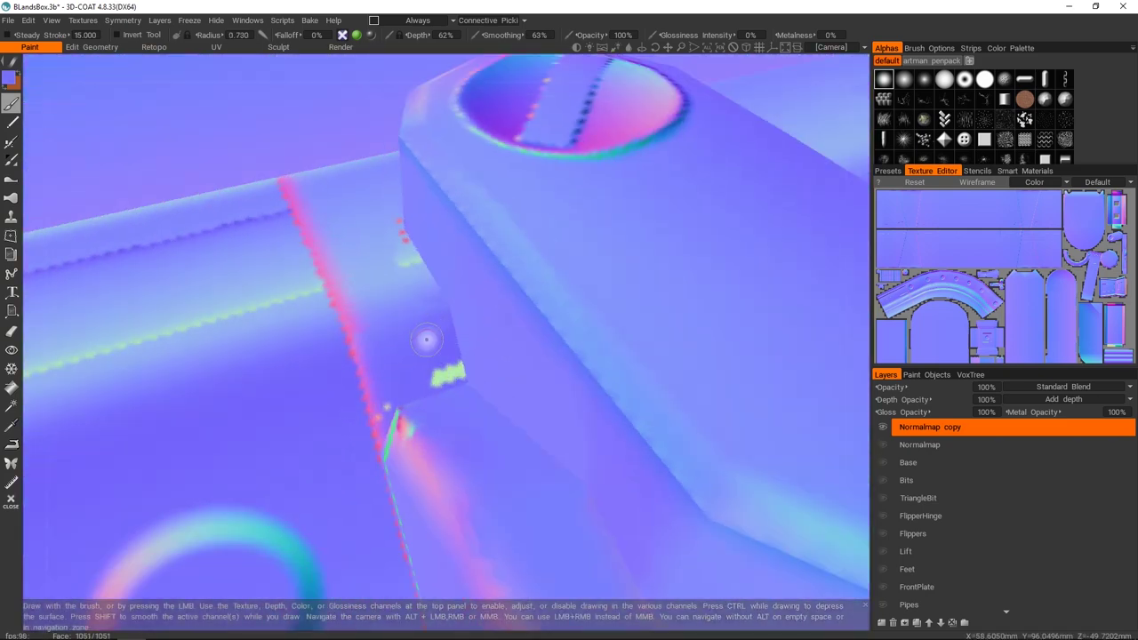
pyautogui.moveTo(469, 368)
pyautogui.keyDown('alt'); pyautogui.mouseDown()
pyautogui.moveTo(498, 353)
pyautogui.moveTo(433, 421)
pyautogui.moveTo(498, 369)
pyautogui.moveTo(471, 338)
pyautogui.moveTo(385, 330)
pyautogui.moveTo(539, 320)
pyautogui.moveTo(510, 388)
pyautogui.mouseUp(); pyautogui.keyUp('alt')
pyautogui.keyDown('alt'); pyautogui.moveTo(511, 388); pyautogui.dragTo(462, 366, button='right'); pyautogui.keyUp('alt')
pyautogui.press('v')
pyautogui.keyDown('alt'); pyautogui.moveTo(503, 340); pyautogui.dragTo(610, 325); pyautogui.keyUp('alt')
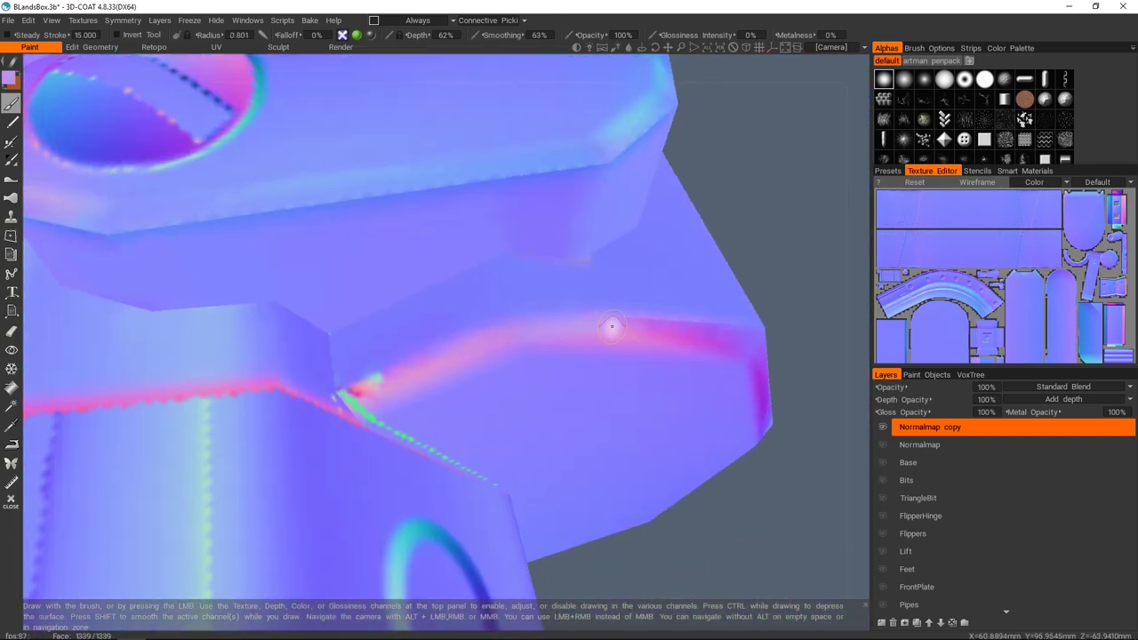
pyautogui.keyDown('alt'); pyautogui.moveTo(345, 399); pyautogui.dragTo(386, 343); pyautogui.keyUp('alt')
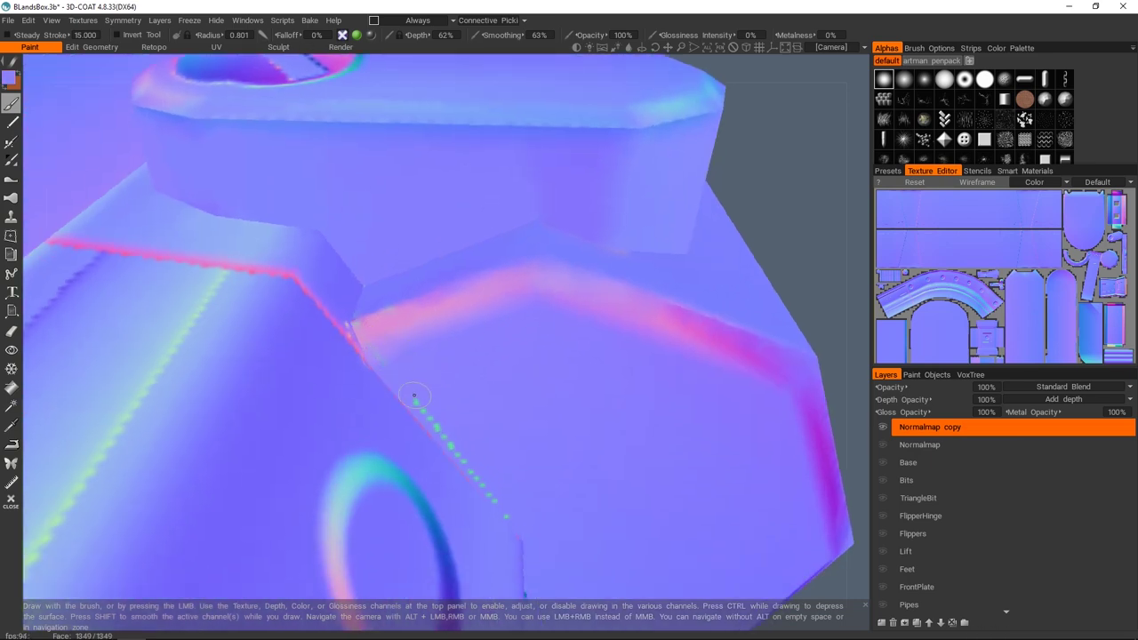
pyautogui.keyDown('alt'); pyautogui.moveTo(413, 394); pyautogui.dragTo(480, 334); pyautogui.keyUp('alt')
# - Switch the Normalmap copy layer to Normal Map blending and examine the repainted hinge cap in shaded view
pyautogui.click(1063, 387)
pyautogui.click(1053, 36)
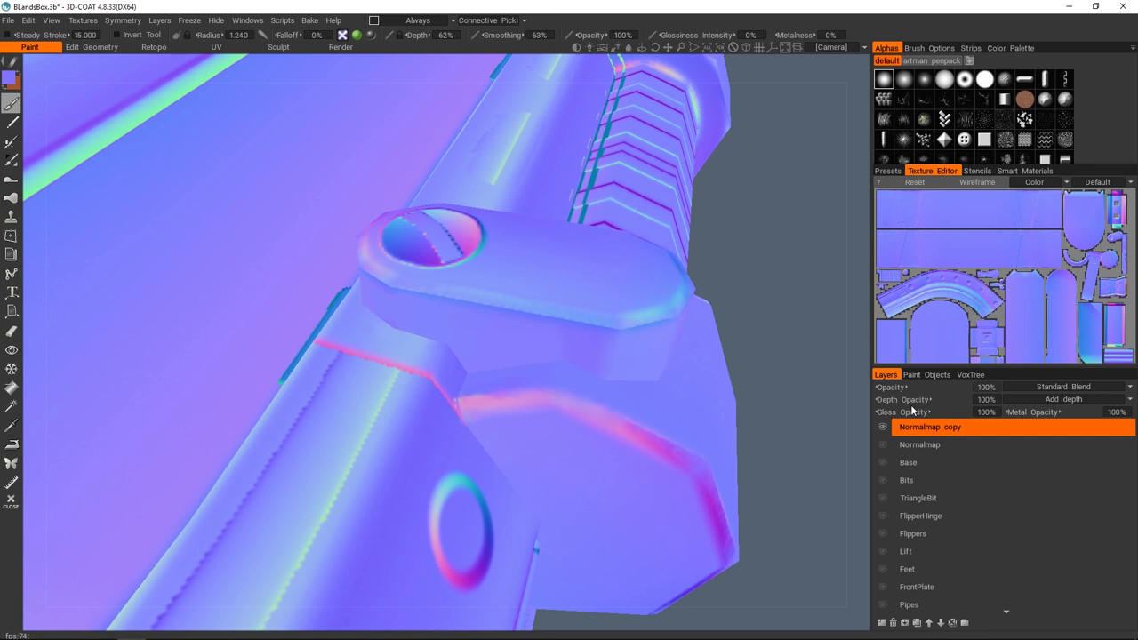
pyautogui.click(1022, 387)
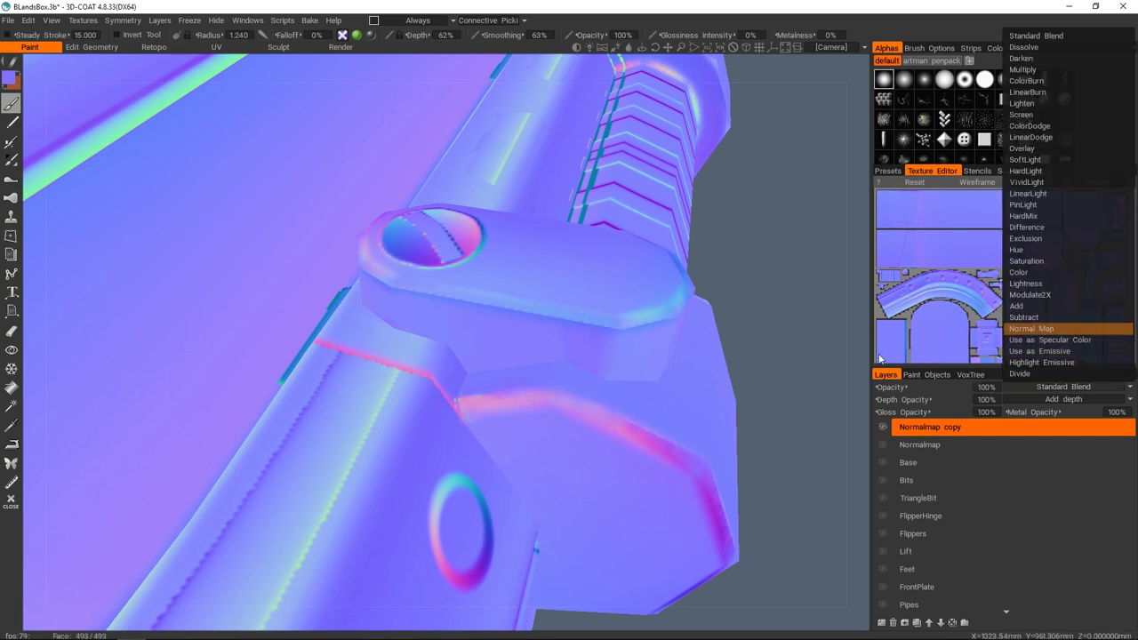
pyautogui.click(1031, 328)
pyautogui.press('2')
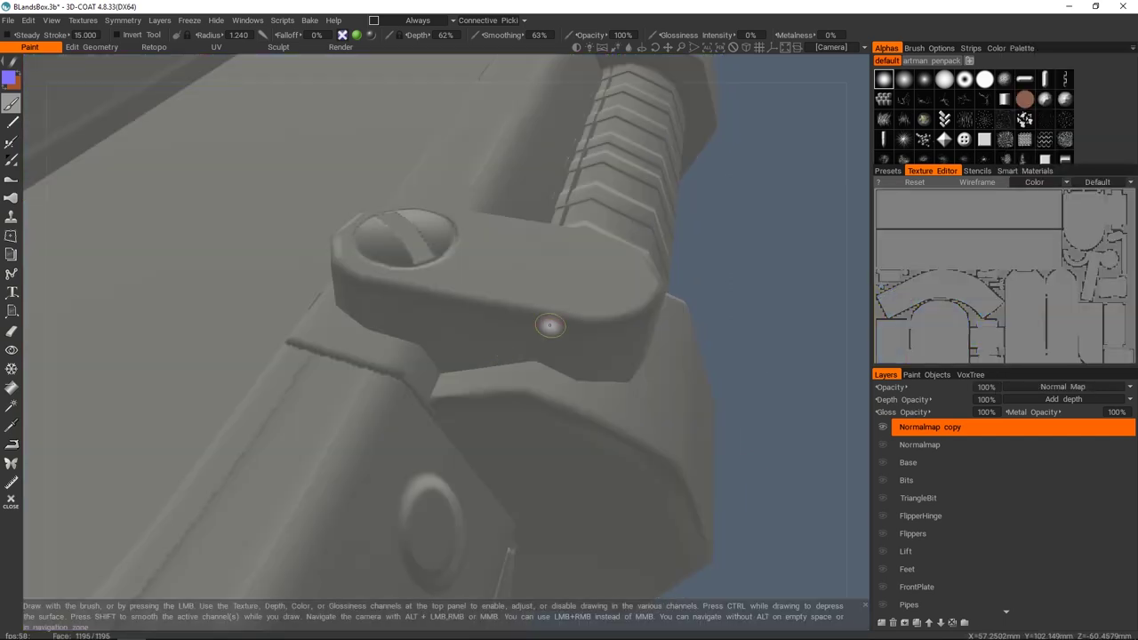
pyautogui.moveTo(497, 351)
pyautogui.keyDown('alt'); pyautogui.mouseDown()
pyautogui.moveTo(530, 310)
pyautogui.moveTo(501, 337)
pyautogui.moveTo(448, 334)
pyautogui.mouseUp(); pyautogui.keyUp('alt')
pyautogui.keyDown('alt'); pyautogui.moveTo(522, 338); pyautogui.dragTo(498, 325); pyautogui.keyUp('alt')
pyautogui.keyDown('shift'); pyautogui.moveTo(498, 325); pyautogui.dragTo(624, 276, button='middle'); pyautogui.keyUp('shift')
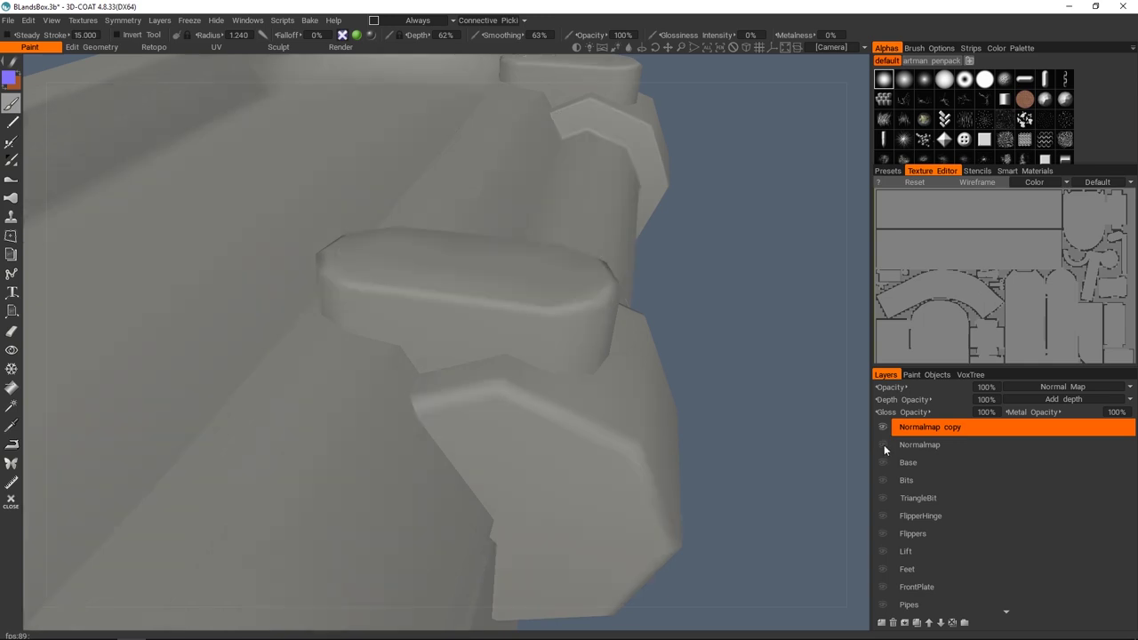
# - Set the original Normalmap layer to Normal Map blending and compare its hinge cap with the Normalmap copy by toggling their visibility
pyautogui.click(882, 445)
pyautogui.click(974, 446)
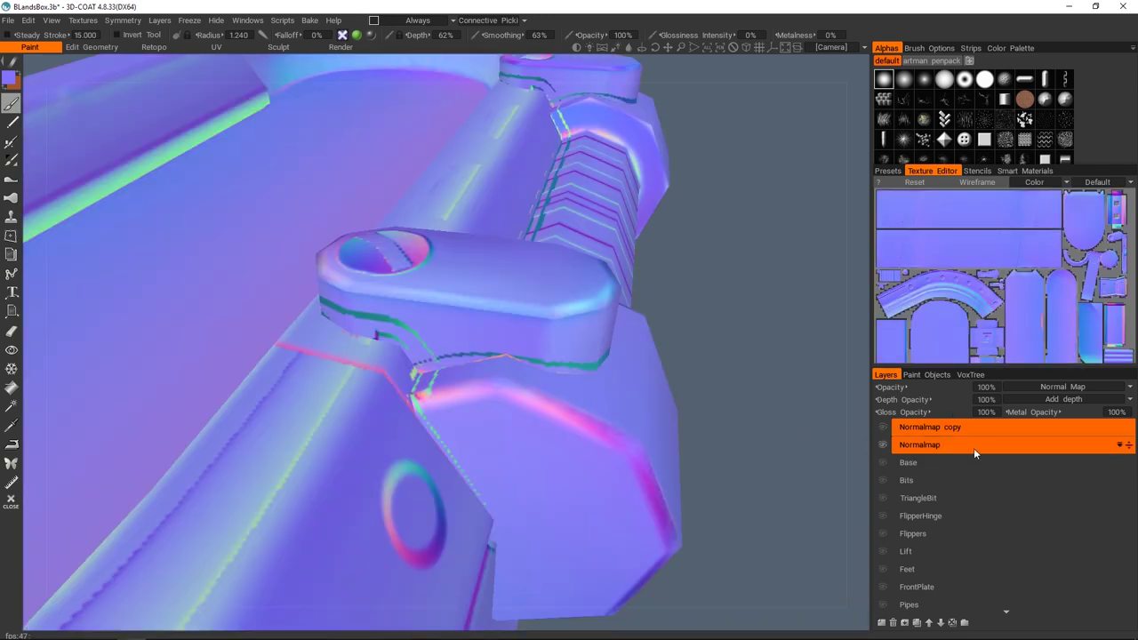
pyautogui.click(1048, 387)
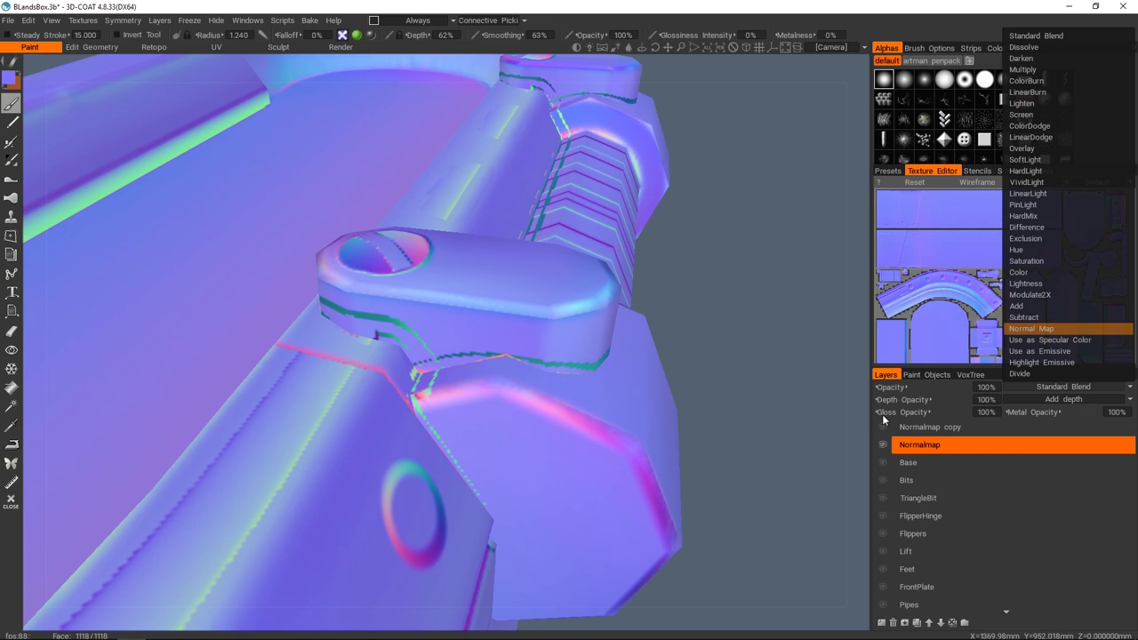
pyautogui.scroll(3, 504, 358)
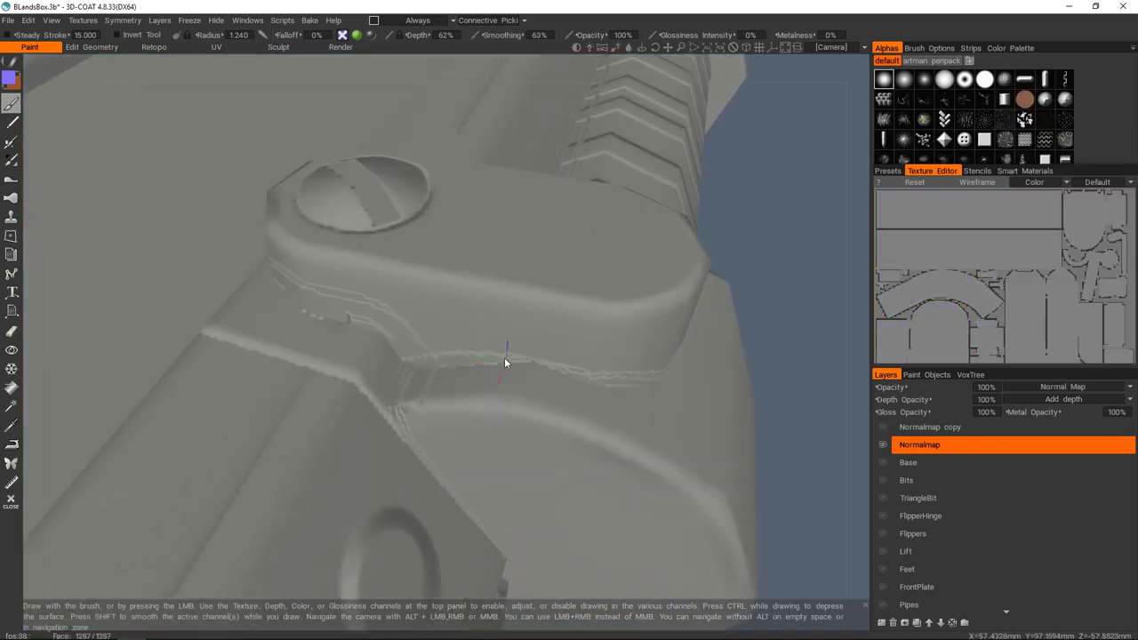
pyautogui.keyDown('alt'); pyautogui.moveTo(504, 357); pyautogui.dragTo(498, 328); pyautogui.keyUp('alt')
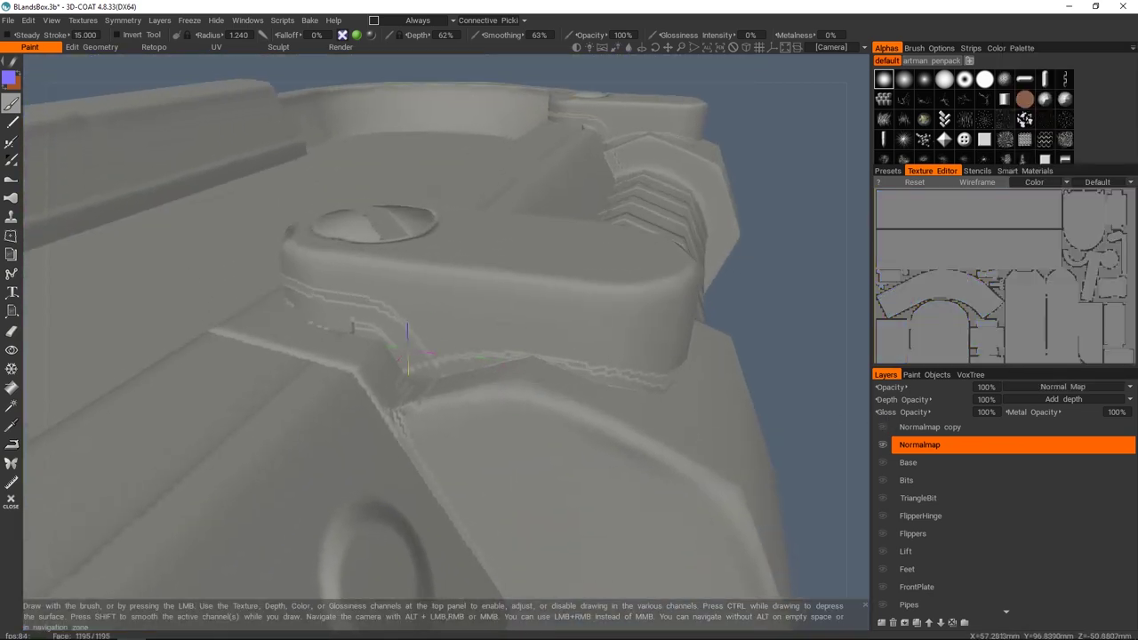
pyautogui.click(881, 428)
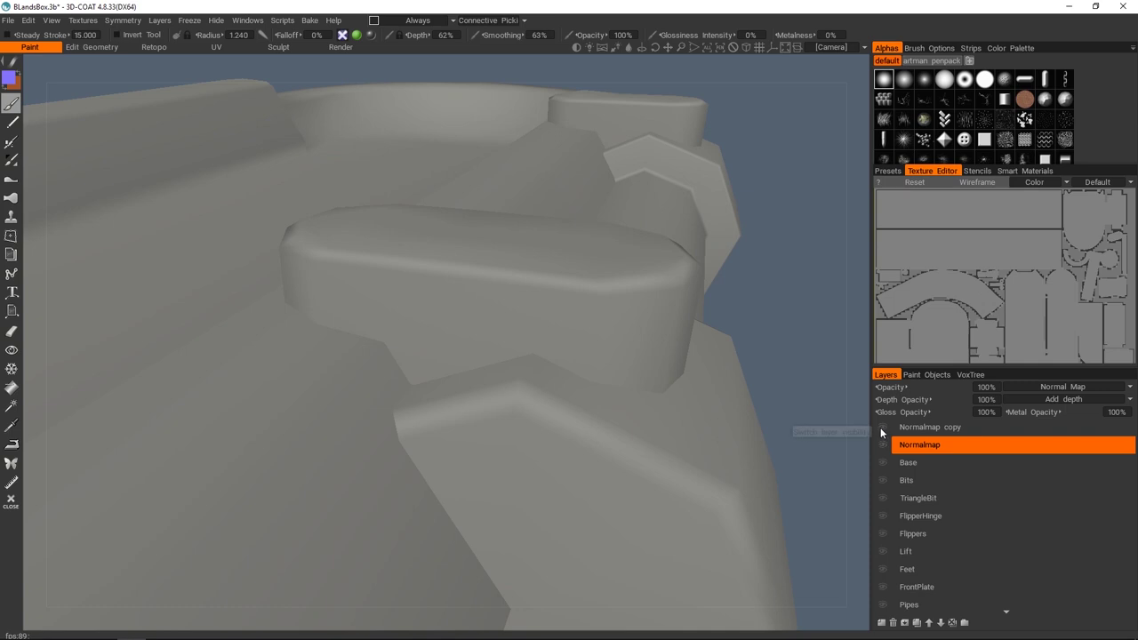
pyautogui.click(882, 442)
# - Paint over the teal strips crossing the ribbed hinge's edge on the Normalmap copy layer, sampling the groove and surface colours
pyautogui.keyDown('alt'); pyautogui.moveTo(436, 333); pyautogui.dragTo(490, 378); pyautogui.keyUp('alt')
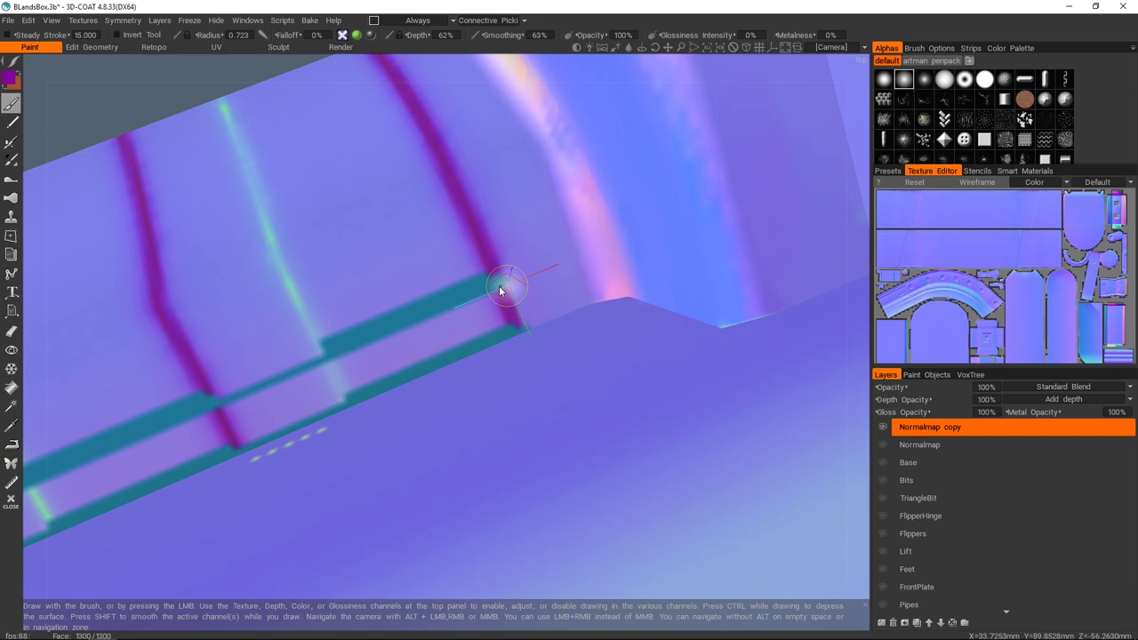
pyautogui.moveTo(498, 285)
pyautogui.mouseDown()
pyautogui.moveTo(440, 306)
pyautogui.moveTo(409, 343)
pyautogui.mouseUp()
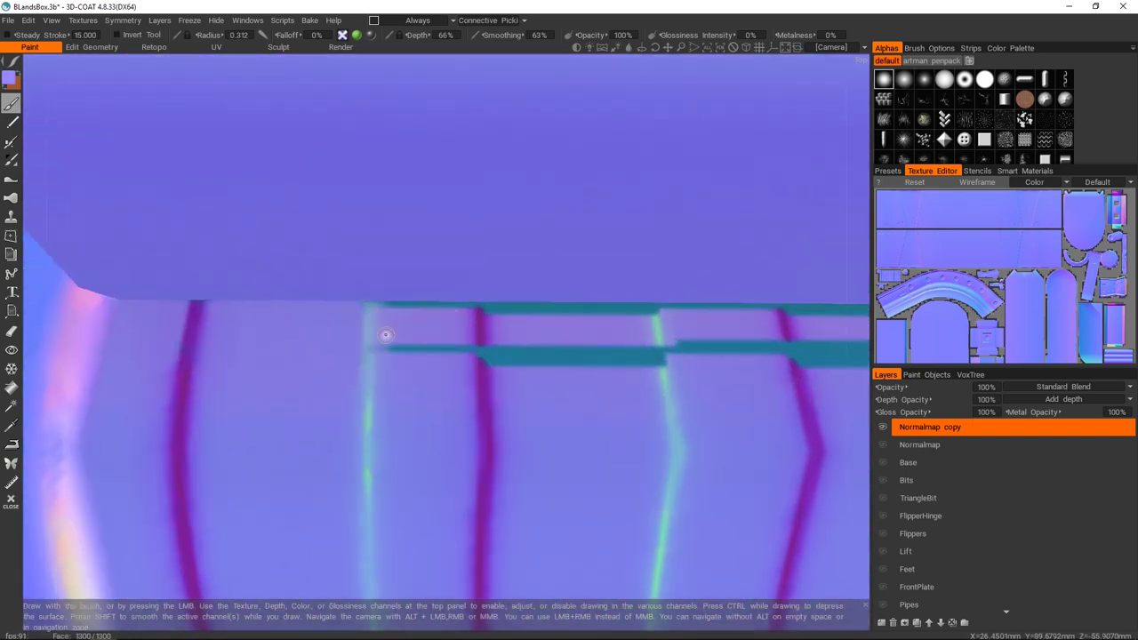
pyautogui.keyDown('alt'); pyautogui.moveTo(386, 330); pyautogui.dragTo(329, 348); pyautogui.keyUp('alt')
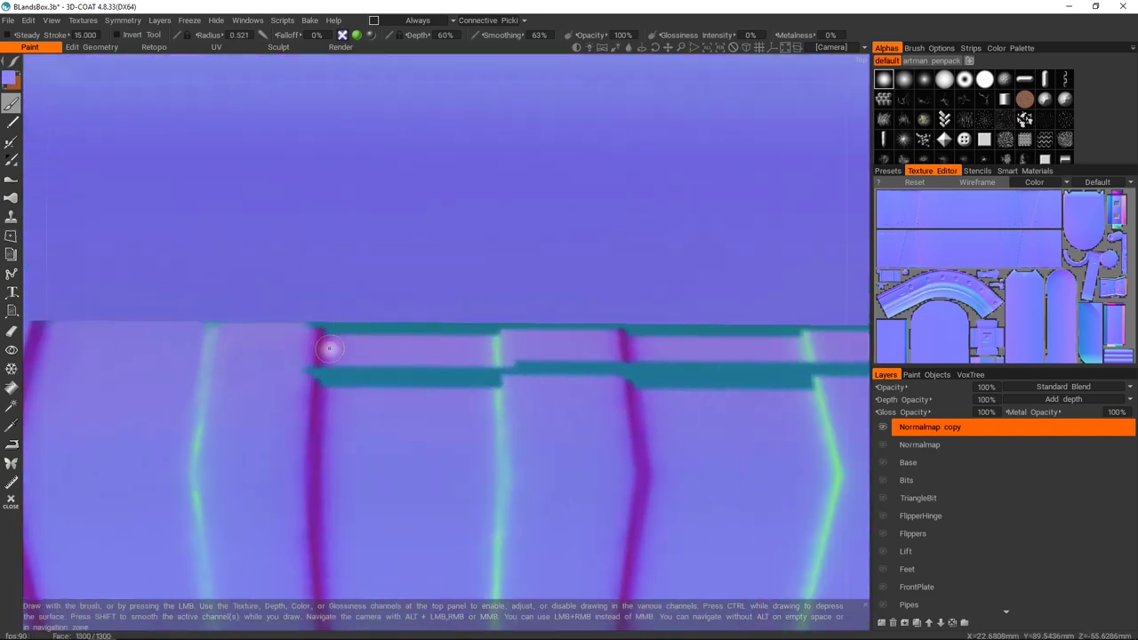
pyautogui.moveTo(329, 349); pyautogui.dragTo(343, 349, button='right')
pyautogui.moveTo(343, 348)
pyautogui.mouseDown()
pyautogui.moveTo(459, 325)
pyautogui.moveTo(394, 323)
pyautogui.mouseUp()
pyautogui.keyDown('alt'); pyautogui.moveTo(498, 338); pyautogui.dragTo(378, 338); pyautogui.keyUp('alt')
pyautogui.moveTo(378, 338); pyautogui.dragTo(439, 325)
pyautogui.keyDown('alt'); pyautogui.moveTo(507, 347); pyautogui.dragTo(356, 351); pyautogui.keyUp('alt')
pyautogui.moveTo(355, 352); pyautogui.dragTo(442, 356)
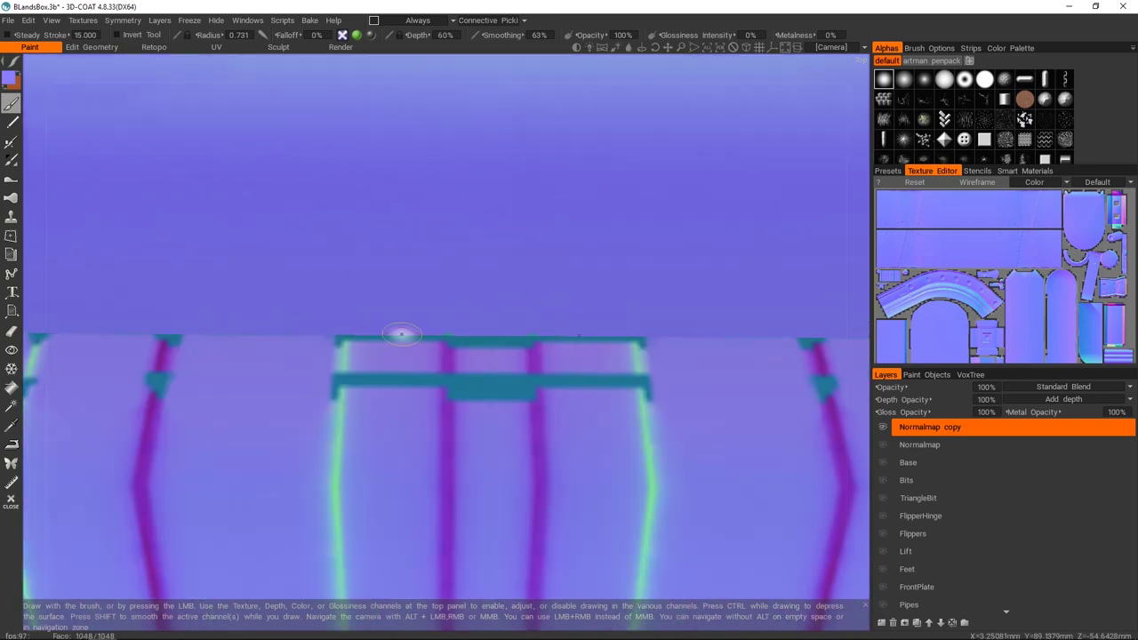
pyautogui.moveTo(399, 330)
pyautogui.mouseDown()
pyautogui.moveTo(534, 364)
pyautogui.moveTo(279, 389)
pyautogui.moveTo(427, 356)
pyautogui.mouseUp()
pyautogui.moveTo(427, 355); pyautogui.dragTo(364, 335)
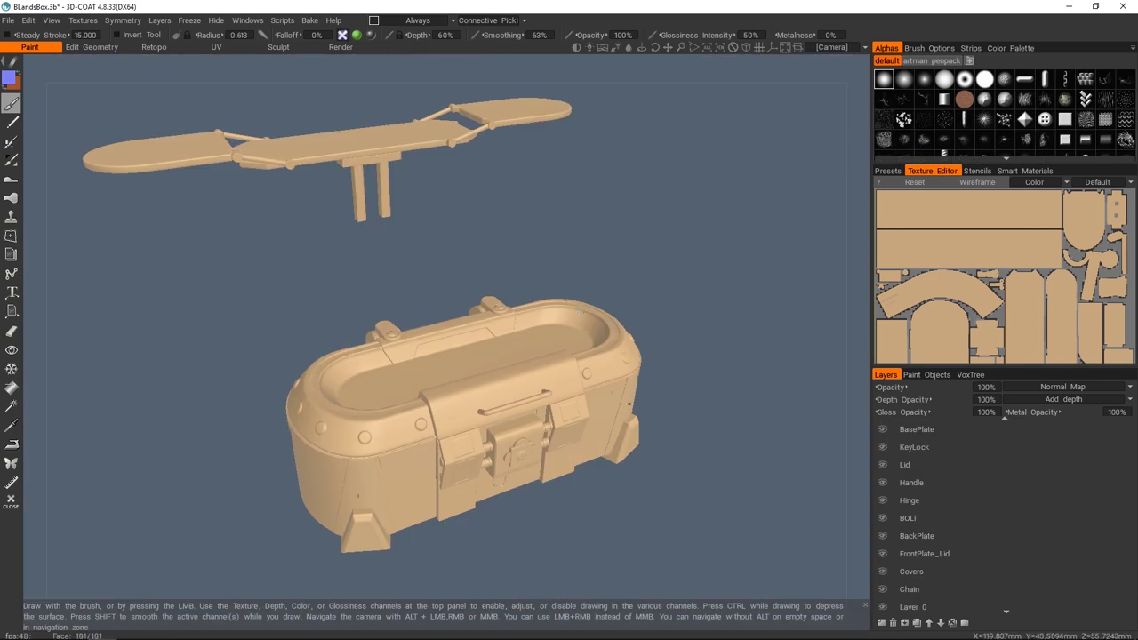
# - Toggle the visibility of the Base, Bits and TriangleBit layers to examine which parts of the box each one covers
pyautogui.keyDown('alt'); pyautogui.moveTo(534, 391); pyautogui.dragTo(569, 373); pyautogui.keyUp('alt')
pyautogui.scroll(3, 971, 485)
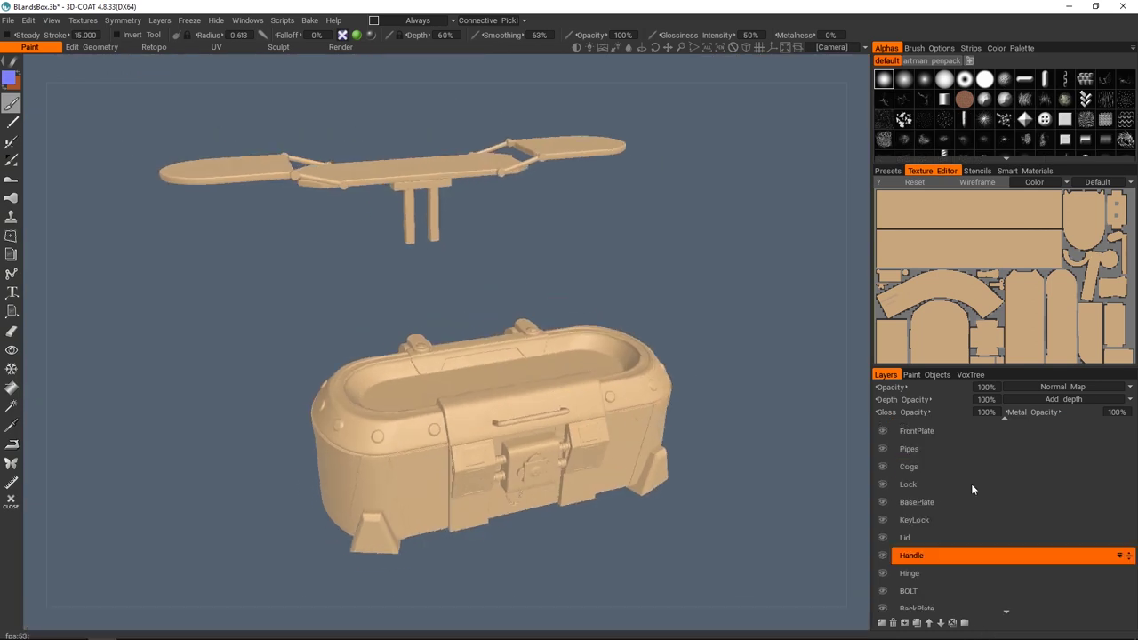
pyautogui.scroll(3, 972, 488)
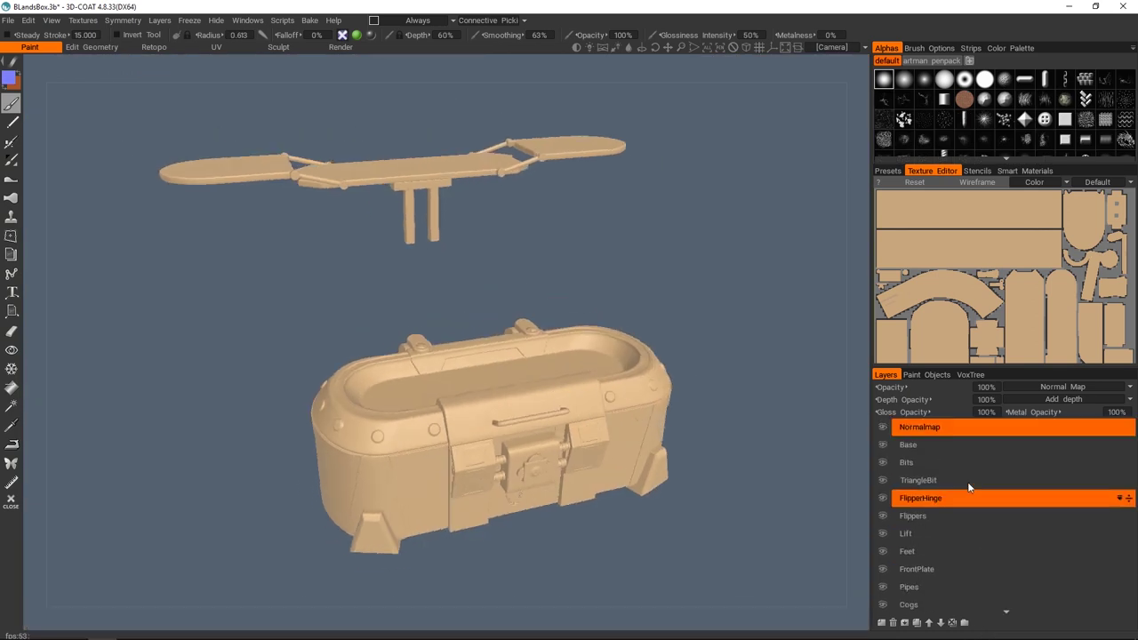
pyautogui.click(884, 444)
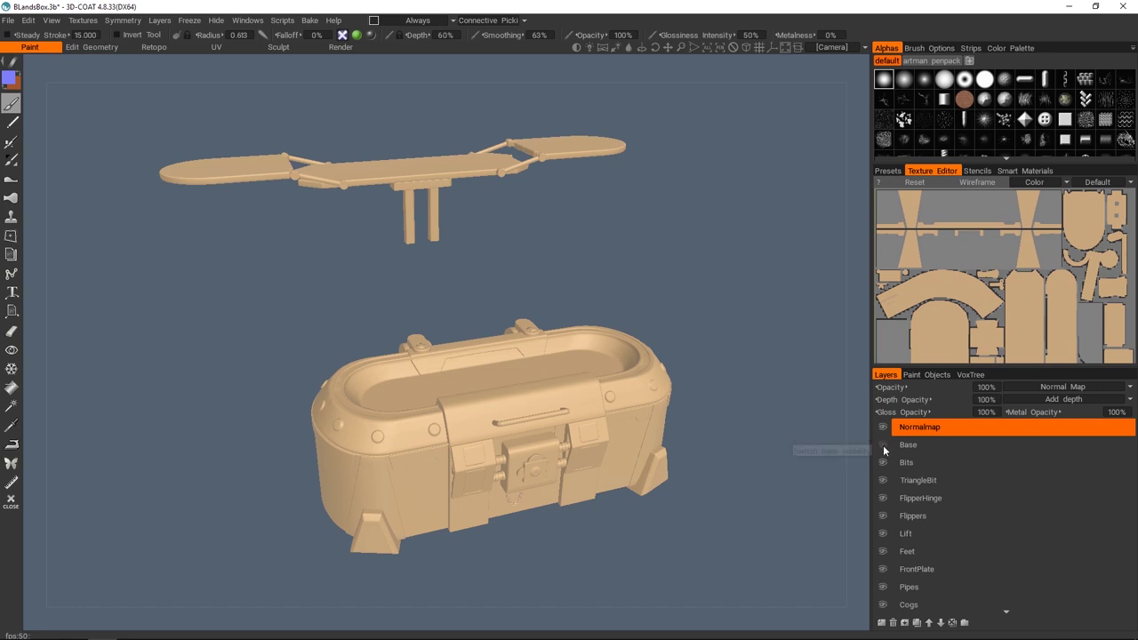
pyautogui.click(971, 374)
pyautogui.click(885, 375)
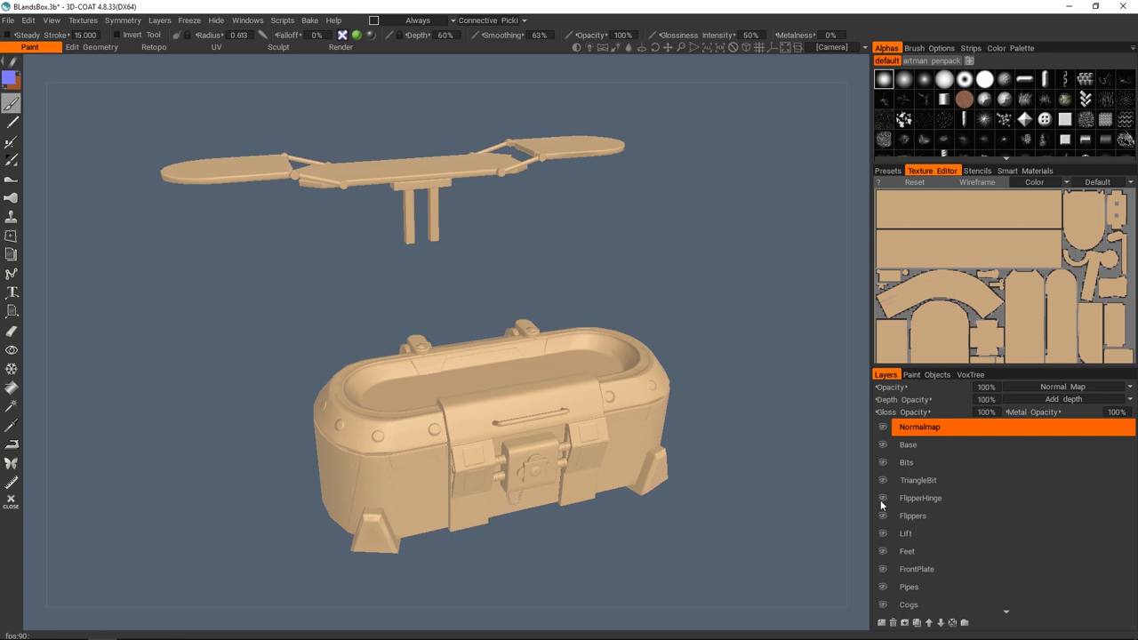
pyautogui.click(884, 443)
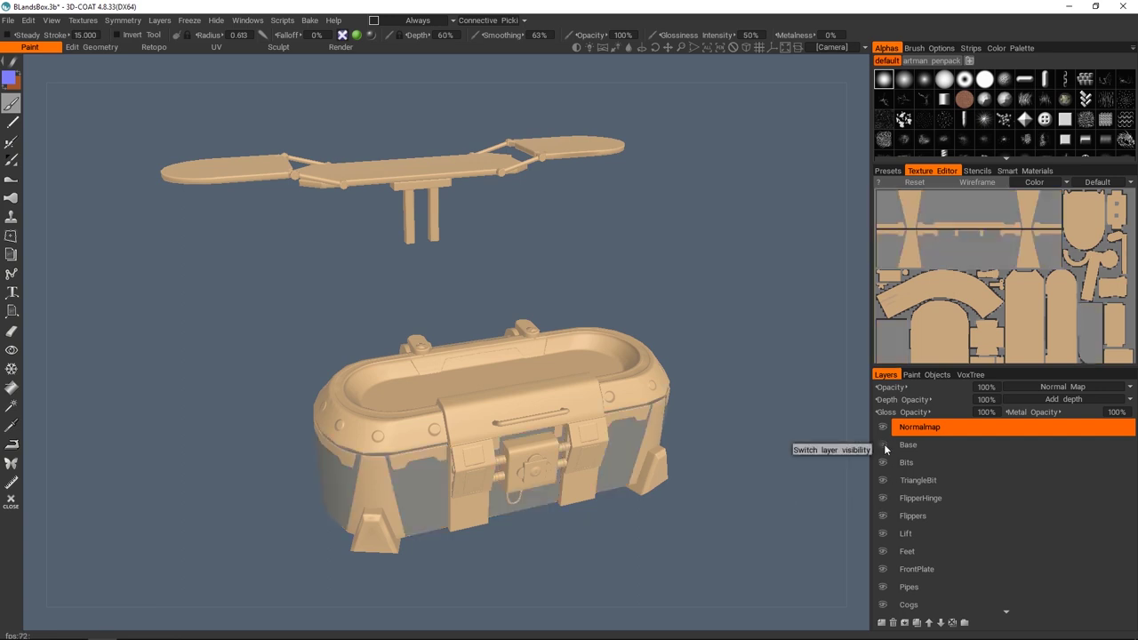
pyautogui.click(884, 444)
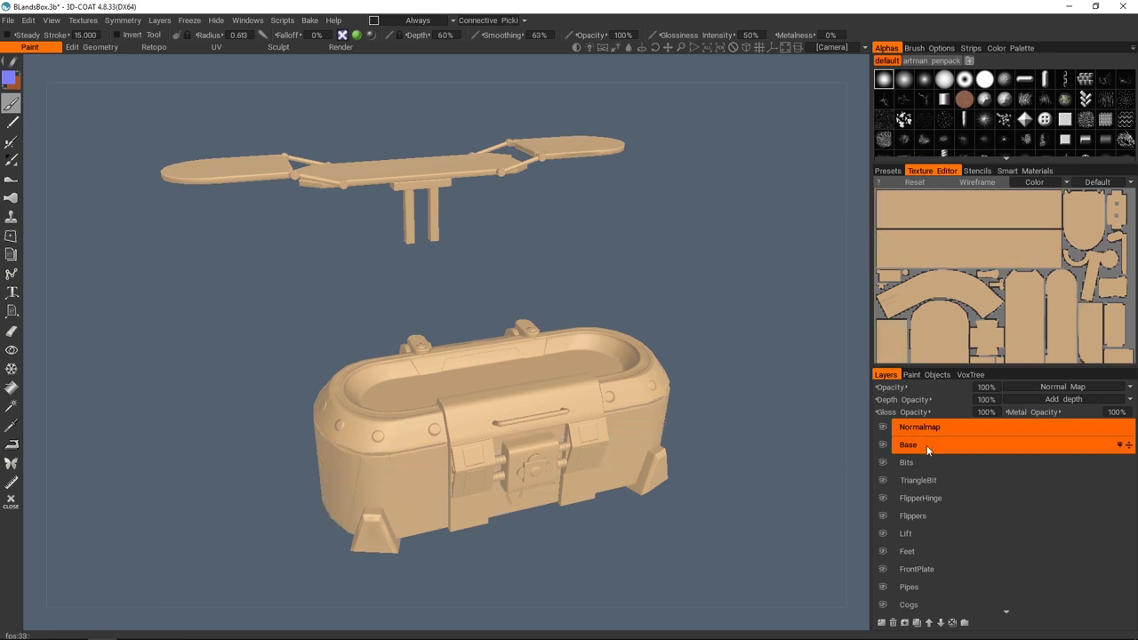
pyautogui.click(882, 463)
pyautogui.click(881, 463)
pyautogui.click(881, 481)
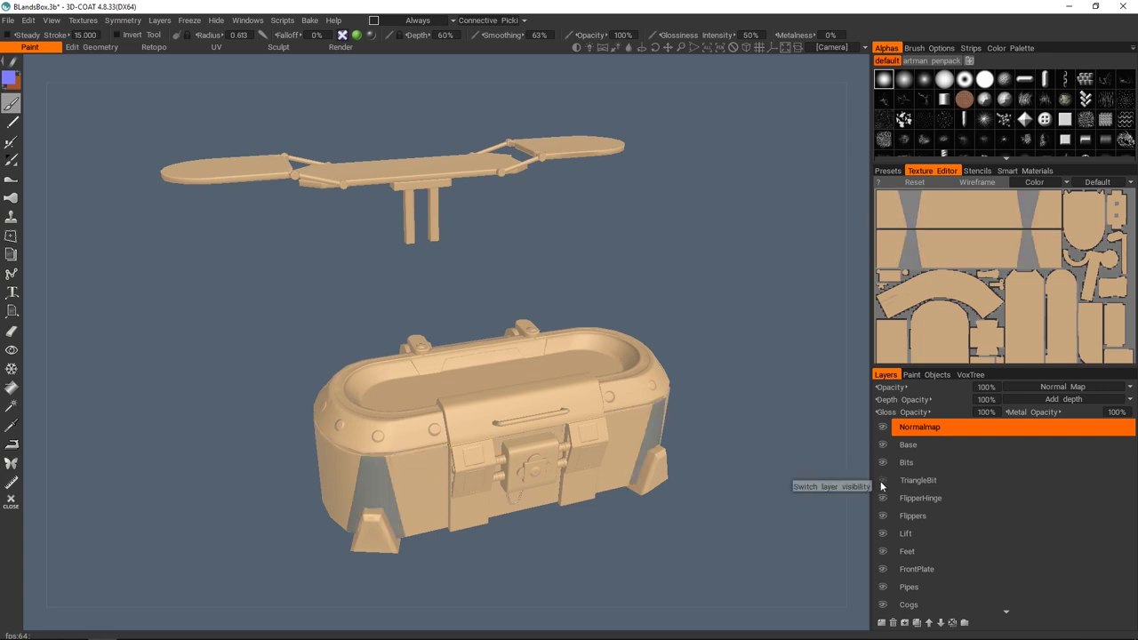
pyautogui.click(881, 481)
# - Merge the Bits layer with the TriangleBit layer below it and rename the merged layer Bits
pyautogui.click(925, 465)
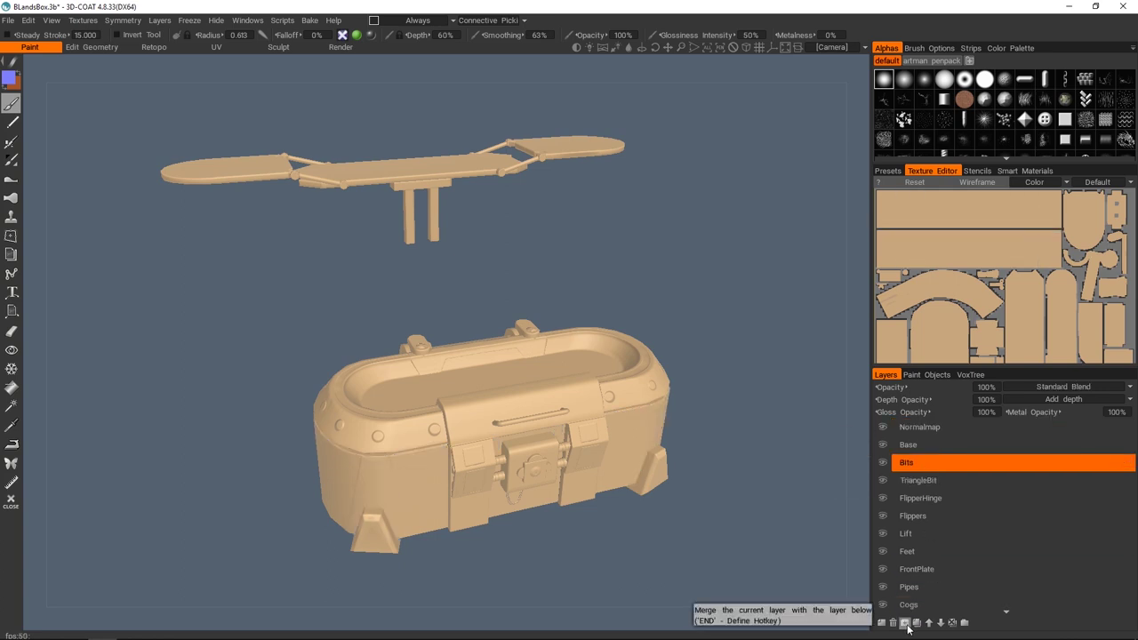
pyautogui.click(907, 627)
pyautogui.click(881, 461)
pyautogui.click(881, 461)
pyautogui.doubleClick(1019, 462)
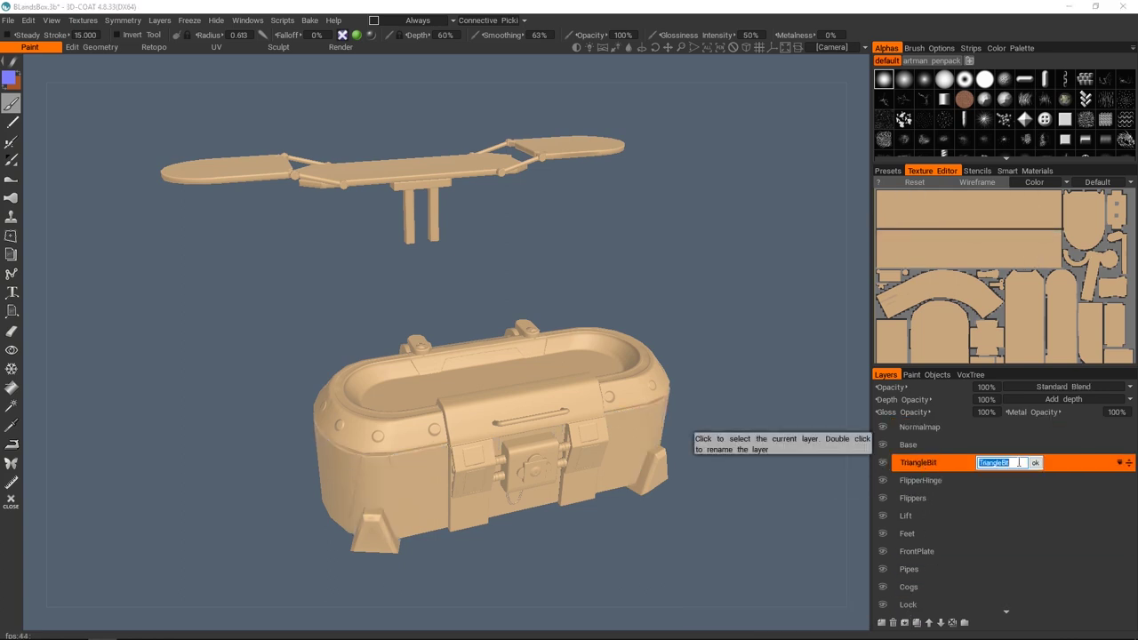
pyautogui.write('Bits')
pyautogui.press('Return')
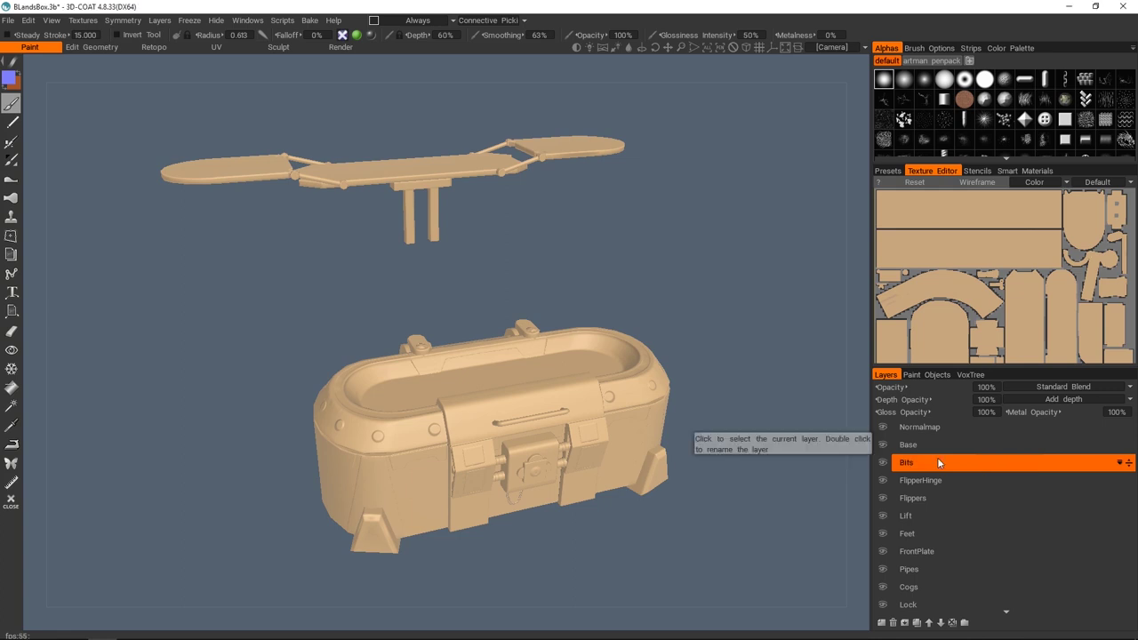
# - Toggle the visibility of the Bits, FlipperHinge, Flippers and Lift layers to examine which parts of the model each one covers
pyautogui.click(880, 464)
pyautogui.click(880, 464)
pyautogui.click(884, 480)
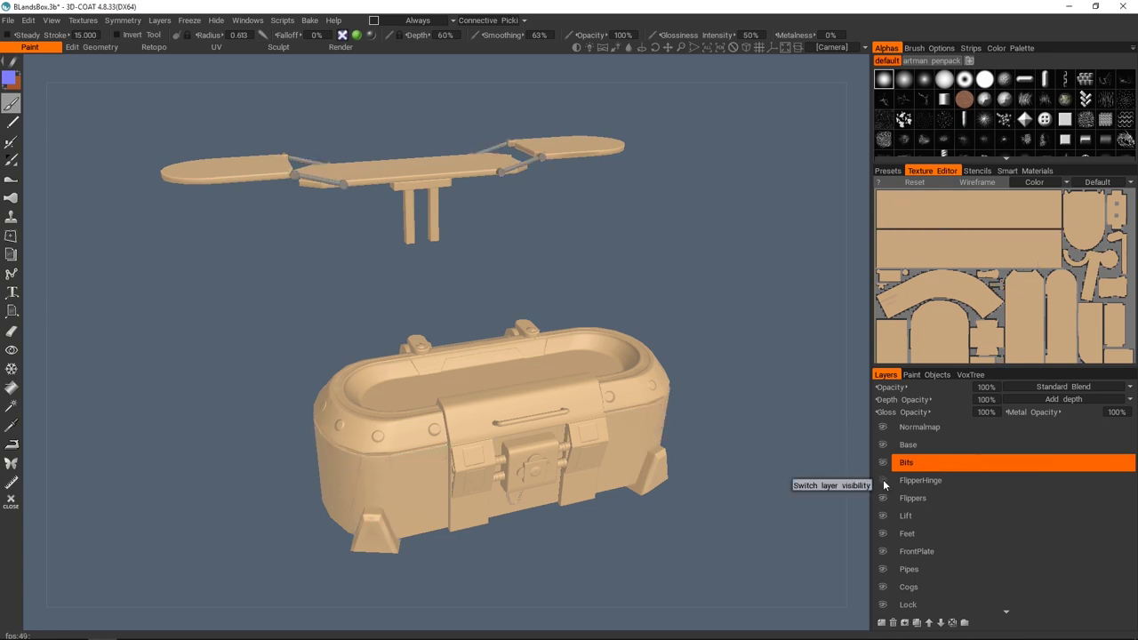
pyautogui.click(883, 480)
pyautogui.click(883, 498)
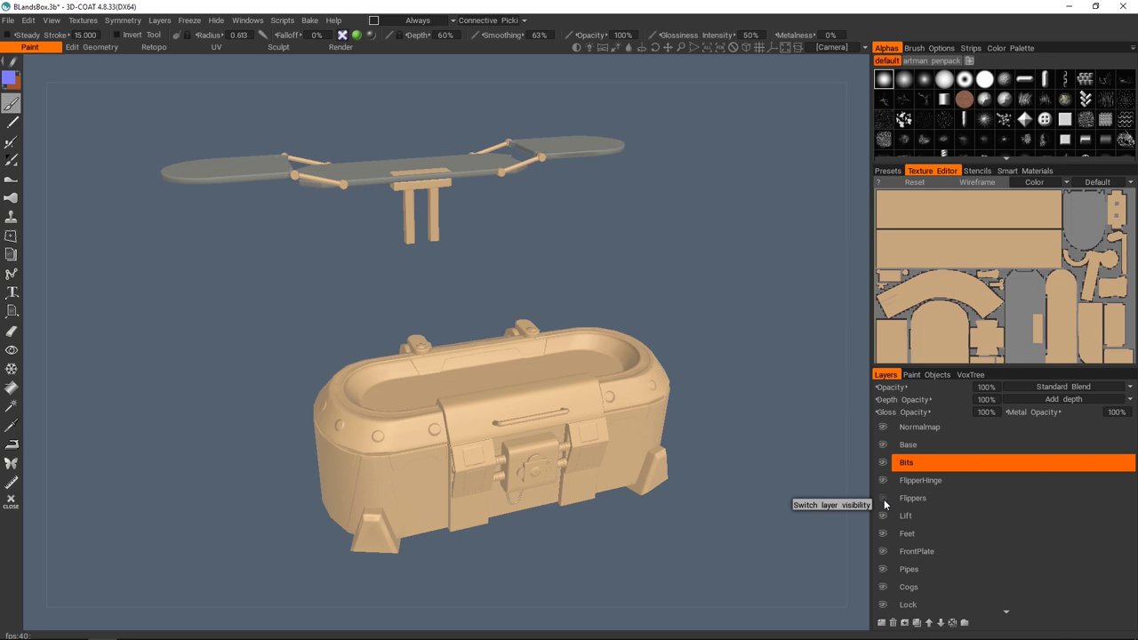
pyautogui.moveTo(795, 472); pyautogui.dragTo(640, 382)
pyautogui.click(881, 481)
pyautogui.click(881, 481)
pyautogui.click(881, 497)
pyautogui.click(881, 516)
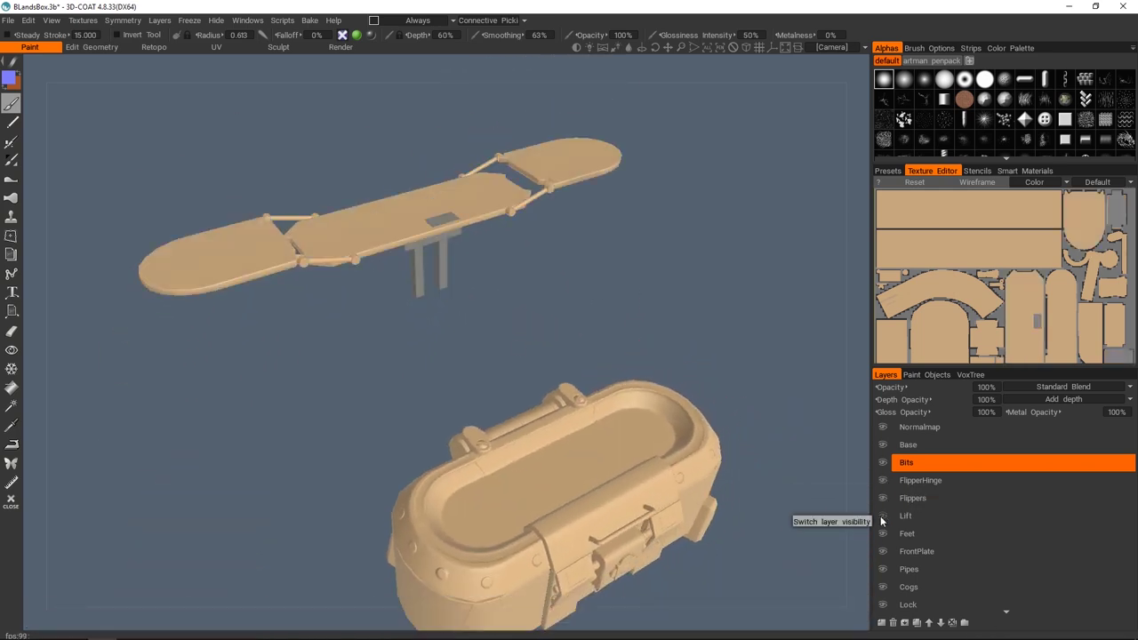
pyautogui.click(880, 516)
# - Merge the Flippers layer with the Lift layer below it
pyautogui.click(908, 499)
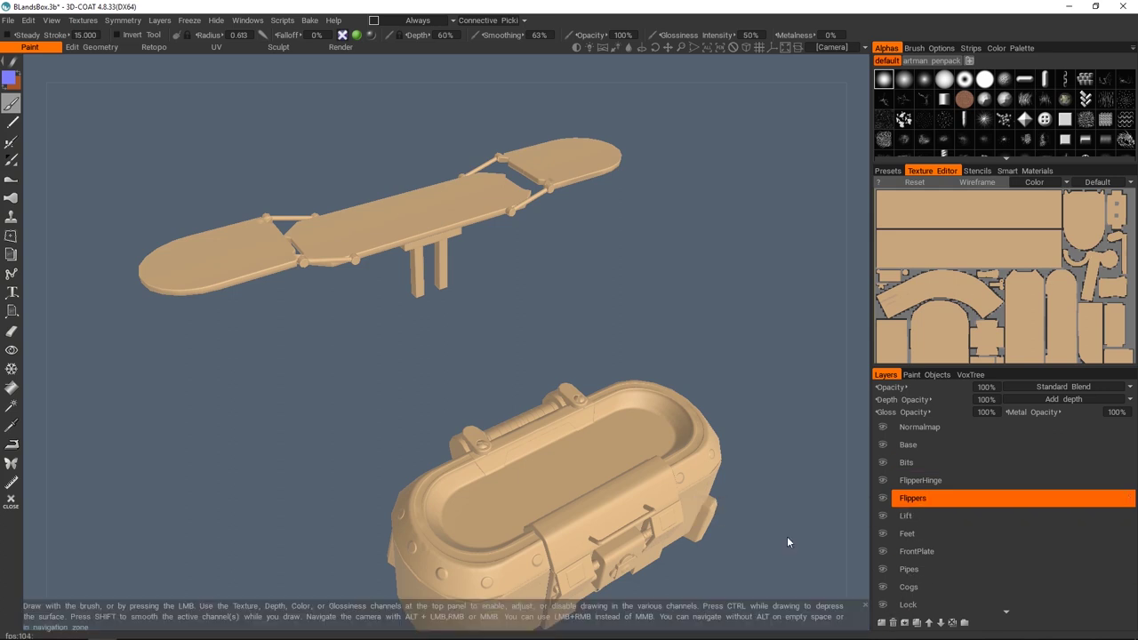
pyautogui.moveTo(786, 536); pyautogui.dragTo(609, 424)
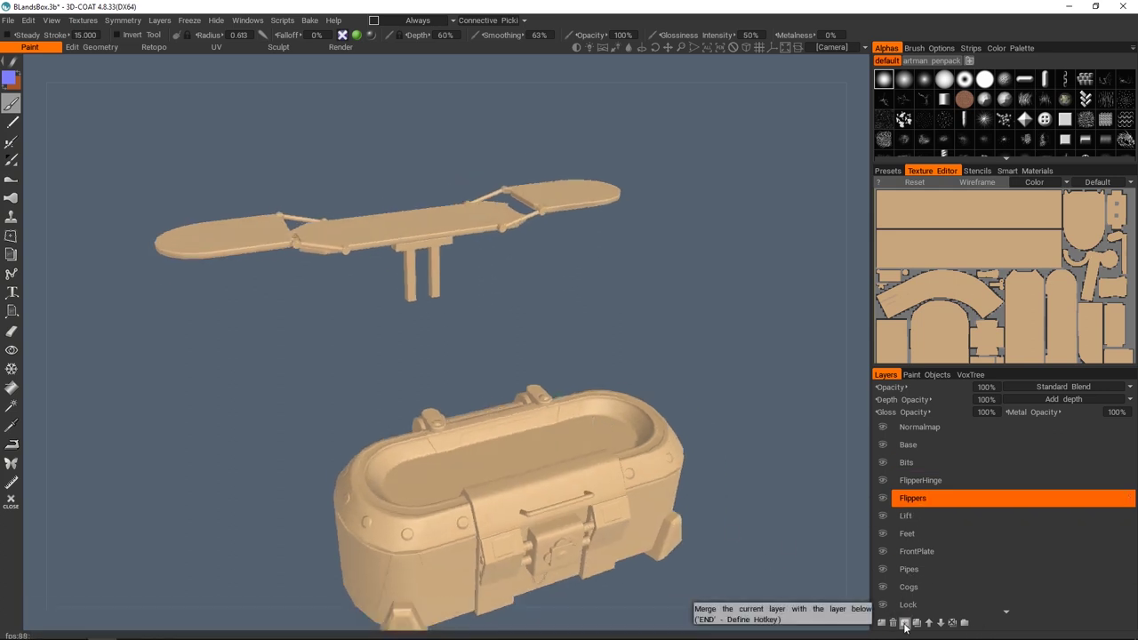
pyautogui.click(905, 625)
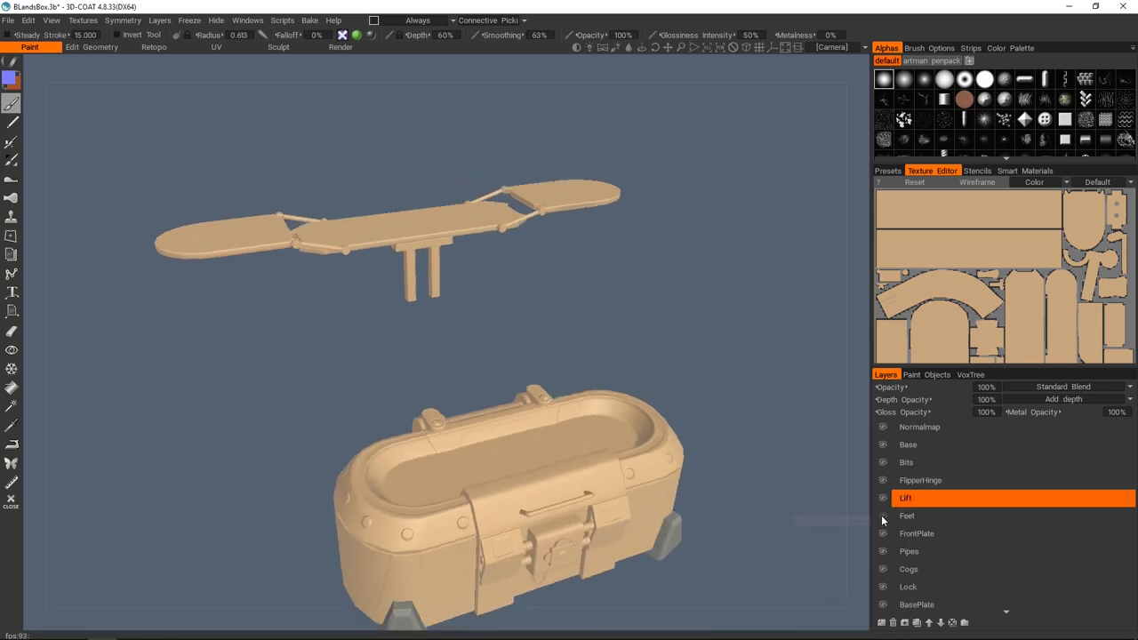
# - Toggle the visibility of the FrontPlate, Lock, BasePlate and KeyLock layers to examine which parts of the box each one covers
pyautogui.moveTo(800, 520); pyautogui.dragTo(673, 463)
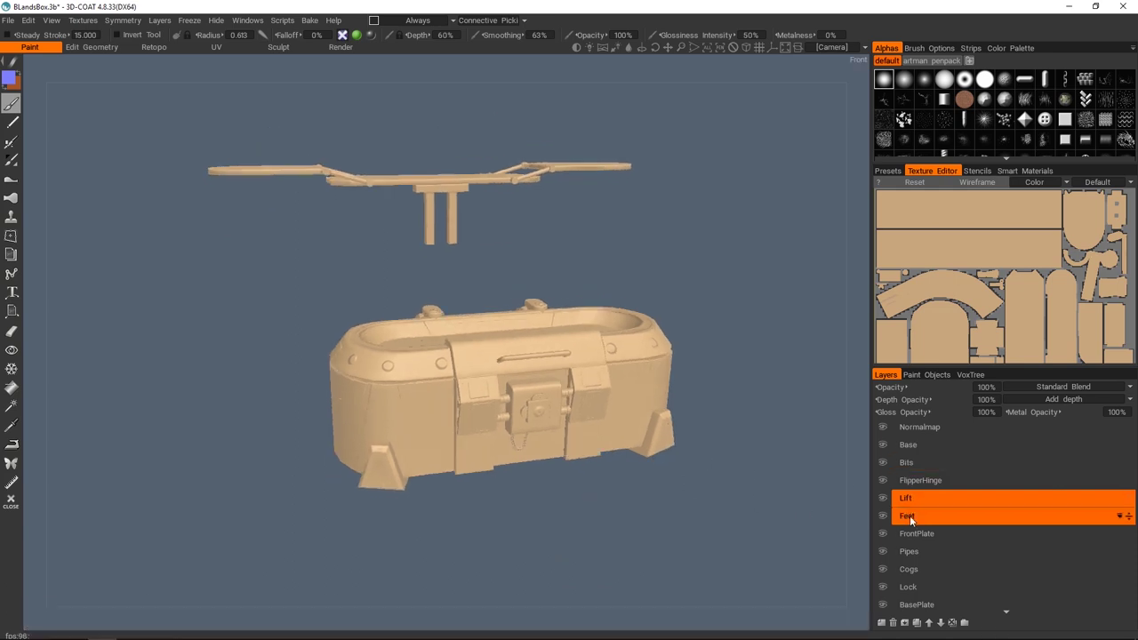
pyautogui.click(882, 533)
pyautogui.click(884, 533)
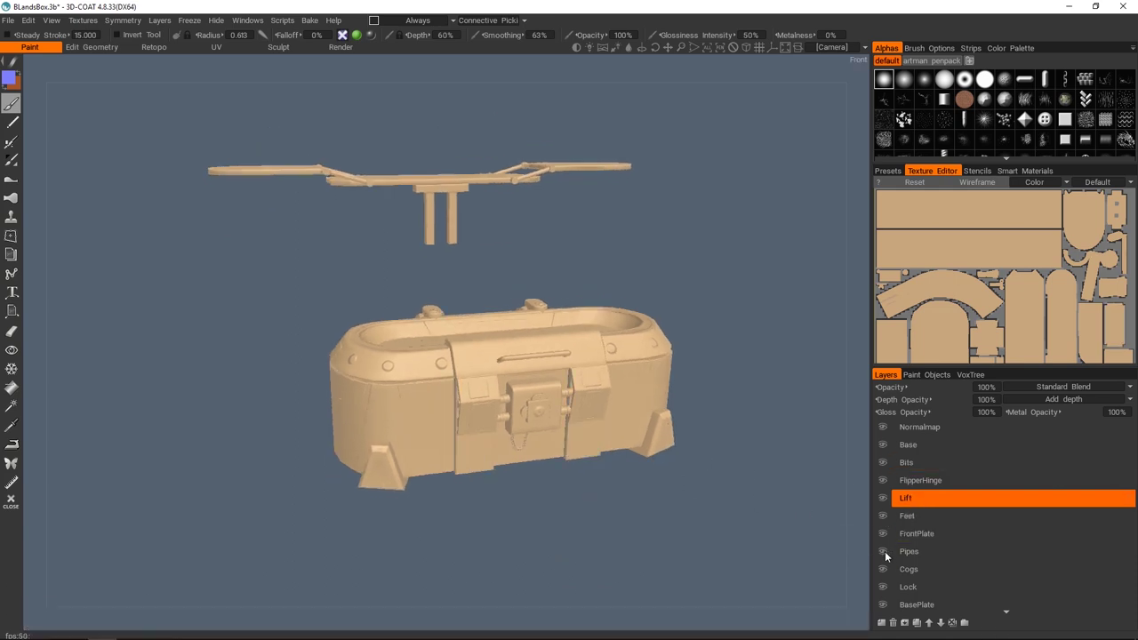
pyautogui.scroll(-2, 897, 575)
pyautogui.click(893, 509)
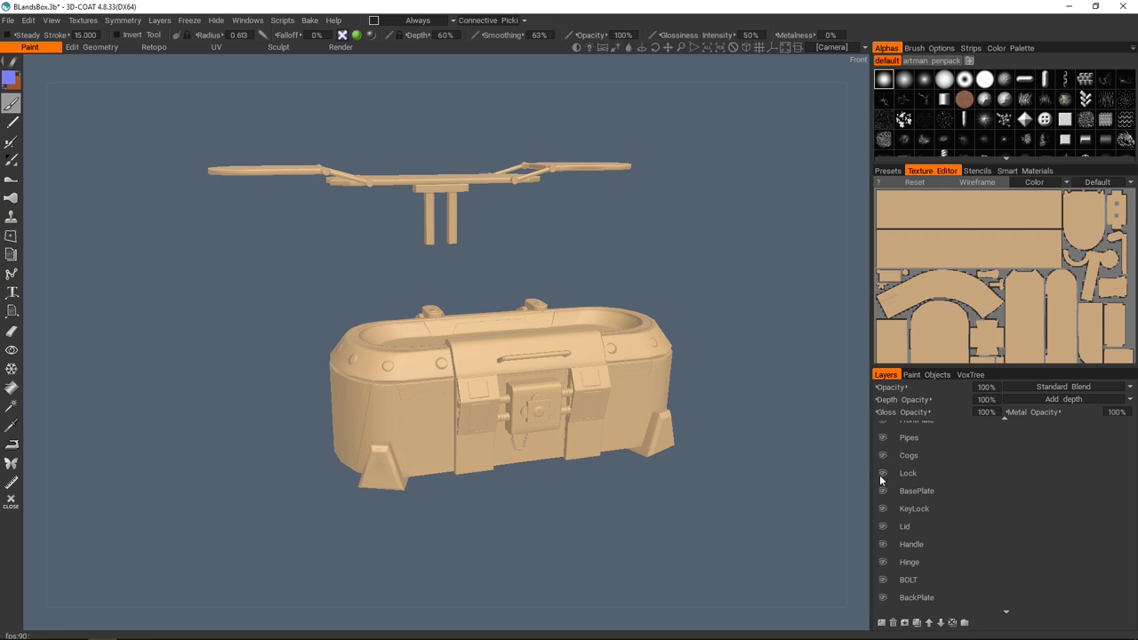
pyautogui.click(881, 477)
pyautogui.click(881, 477)
pyautogui.click(881, 495)
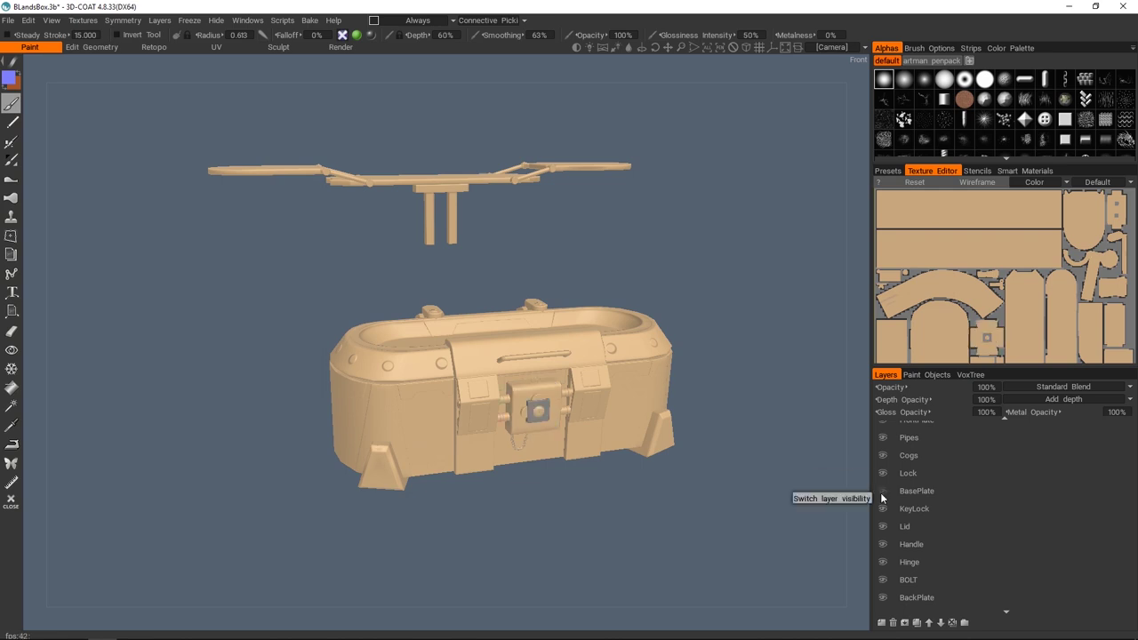
pyautogui.click(880, 492)
pyautogui.click(882, 509)
pyautogui.click(883, 511)
# - Merge the Lock, BasePlate and Cogs layers down into the KeyLock layer, checking its coverage by toggling its visibility
pyautogui.click(904, 474)
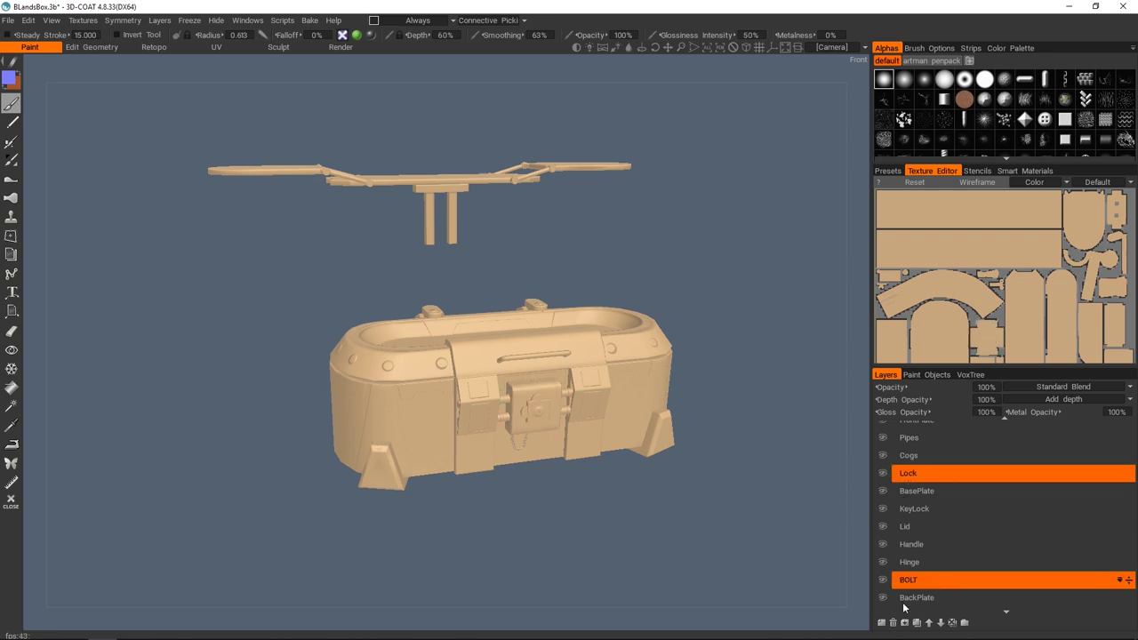
pyautogui.click(904, 623)
pyautogui.click(904, 622)
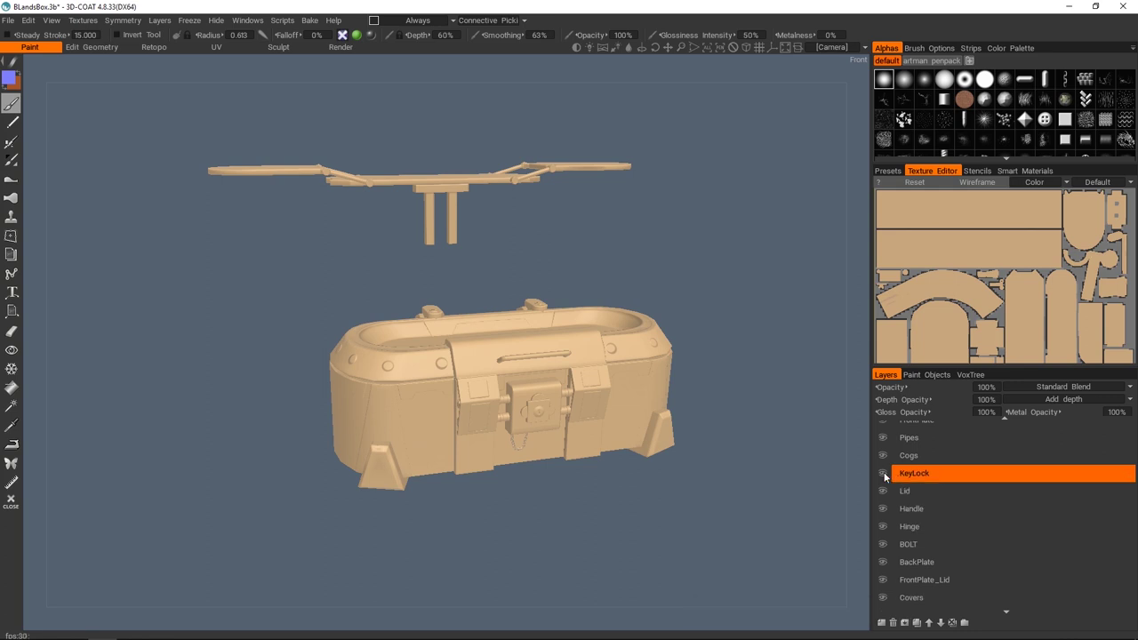
pyautogui.click(883, 475)
pyautogui.click(884, 475)
pyautogui.click(902, 459)
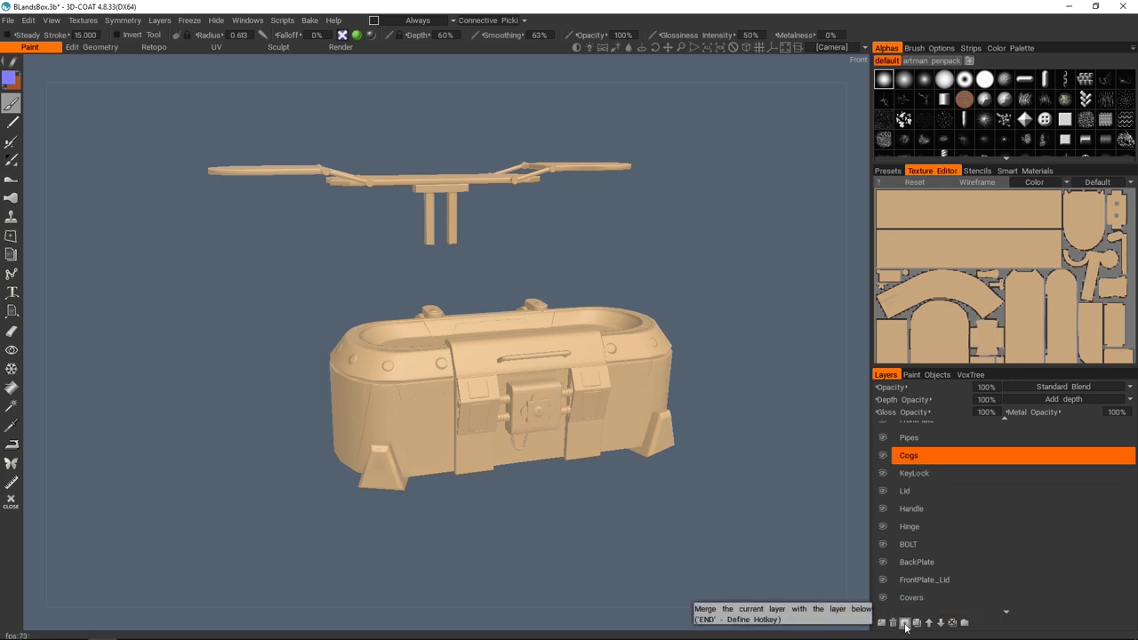
pyautogui.click(904, 624)
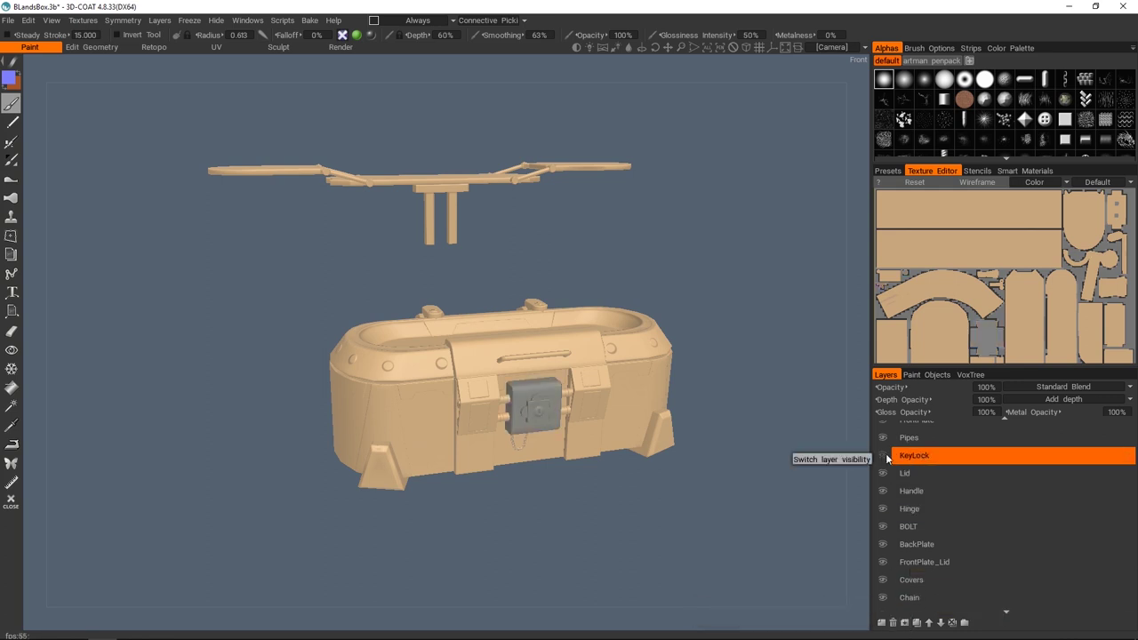
# - Rename the merged KeyLock layer as Lock
pyautogui.doubleClick(913, 455)
pyautogui.write('Lock')
pyautogui.press('Return')
pyautogui.click(916, 473)
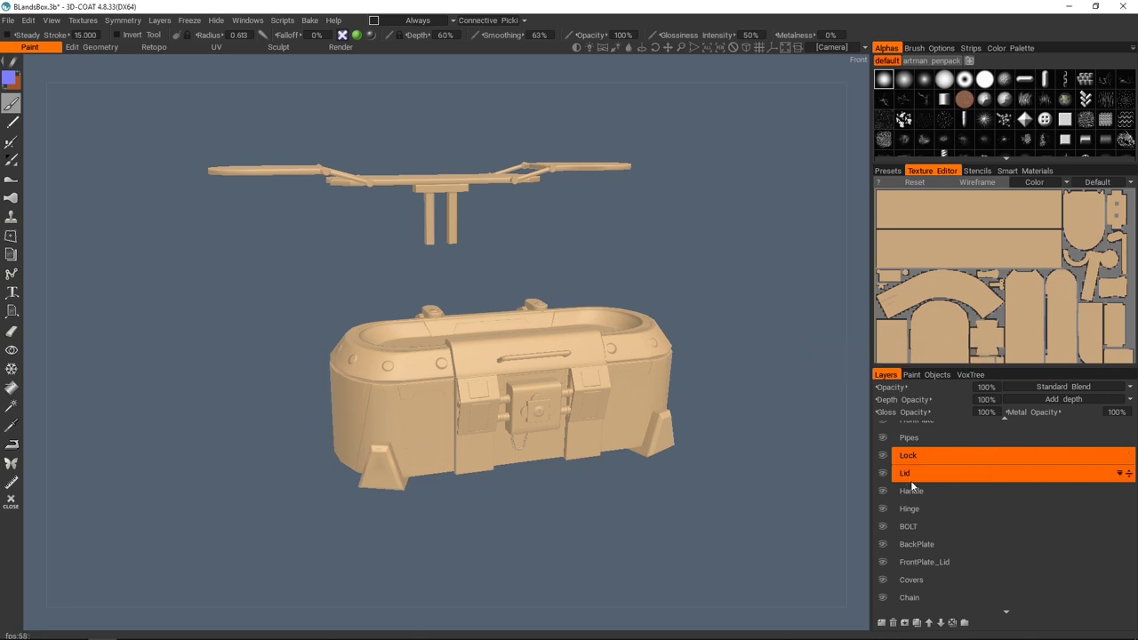